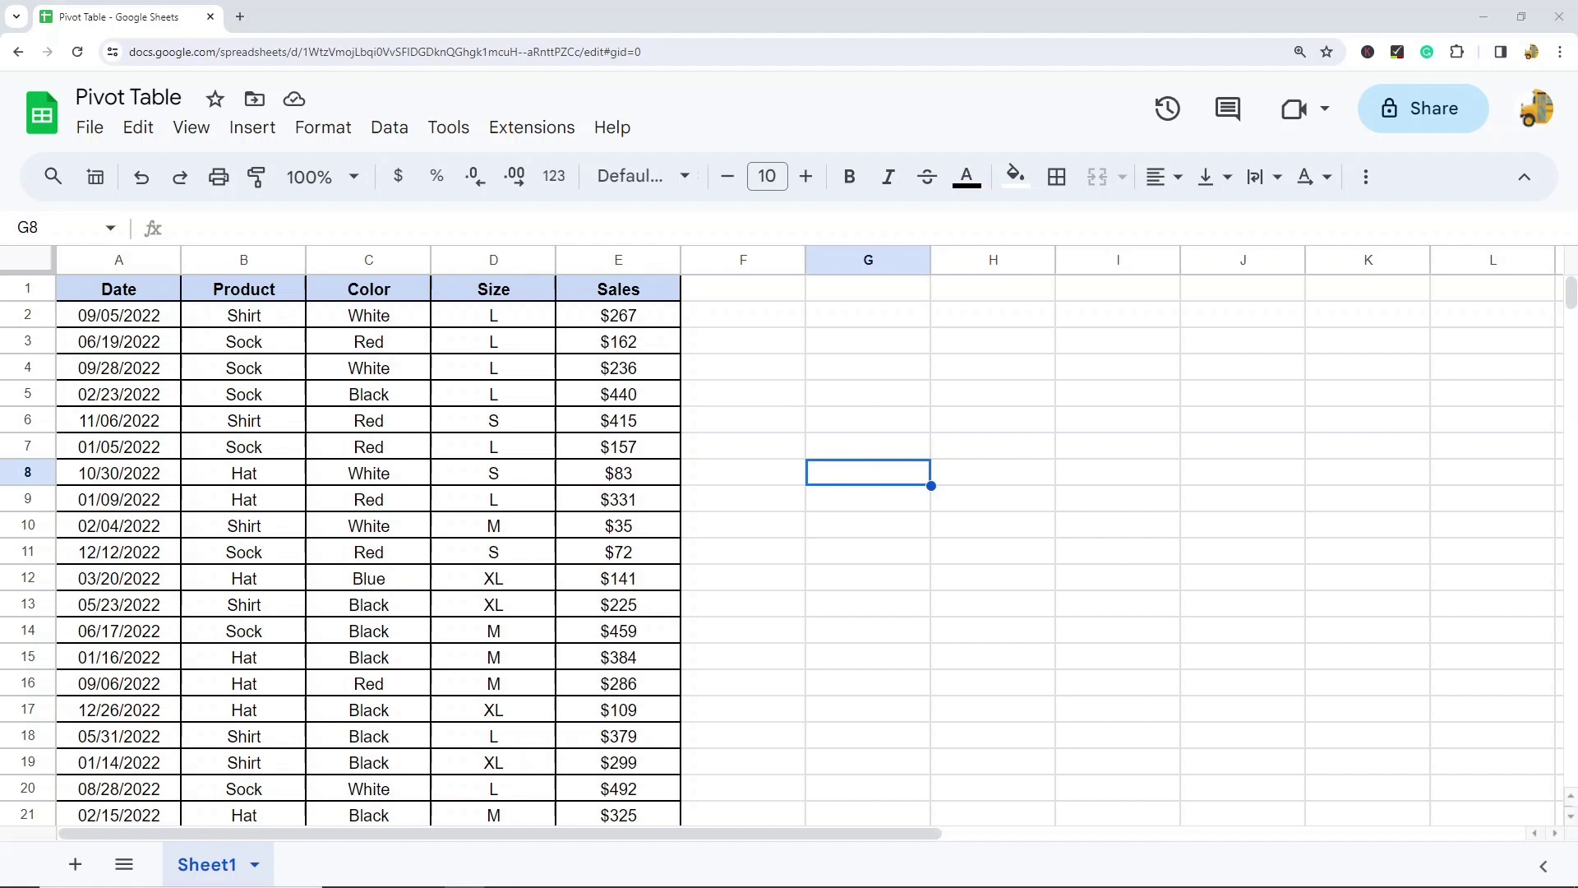
Select the Date, Product, Color, Size and Sales columns and scroll through the sales data
key(Right)
key(Up)
key(Up)
key(Up)
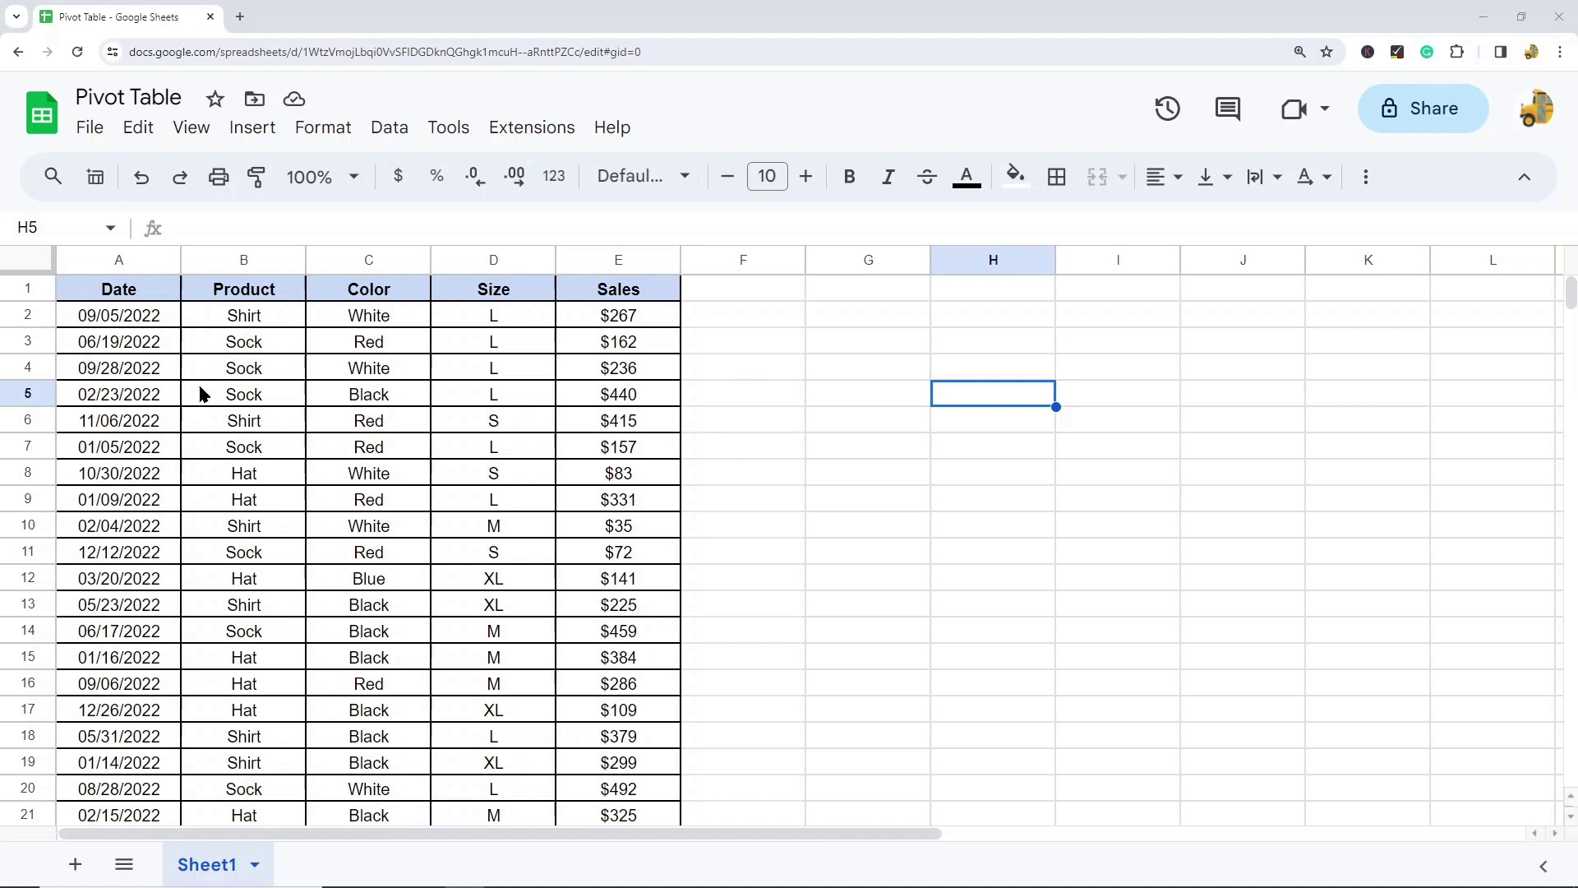
click(111, 260)
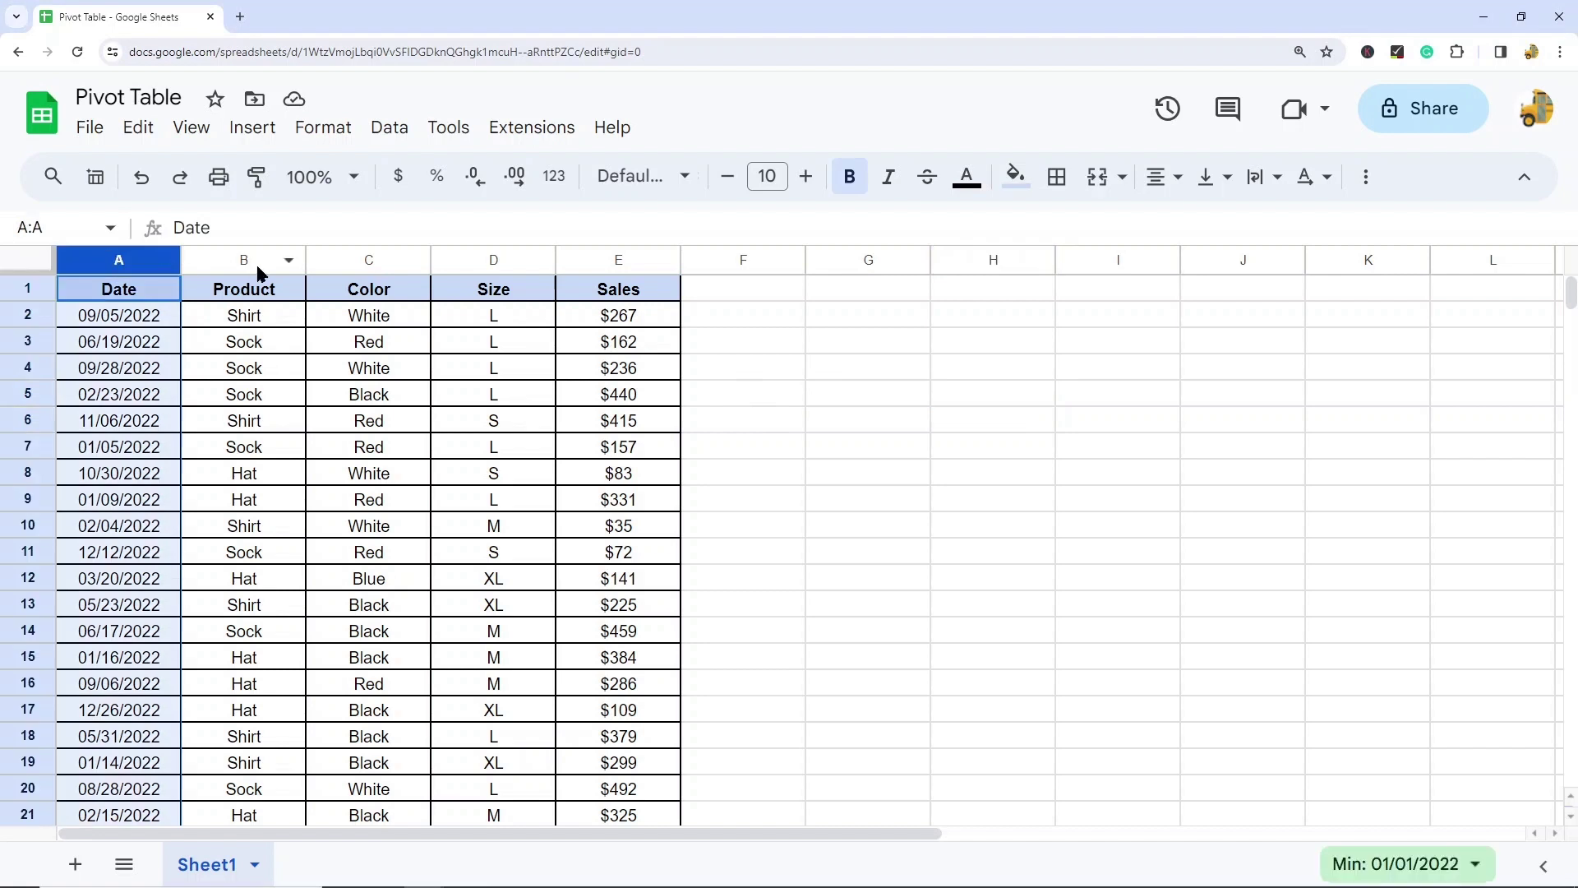
click(247, 259)
click(378, 262)
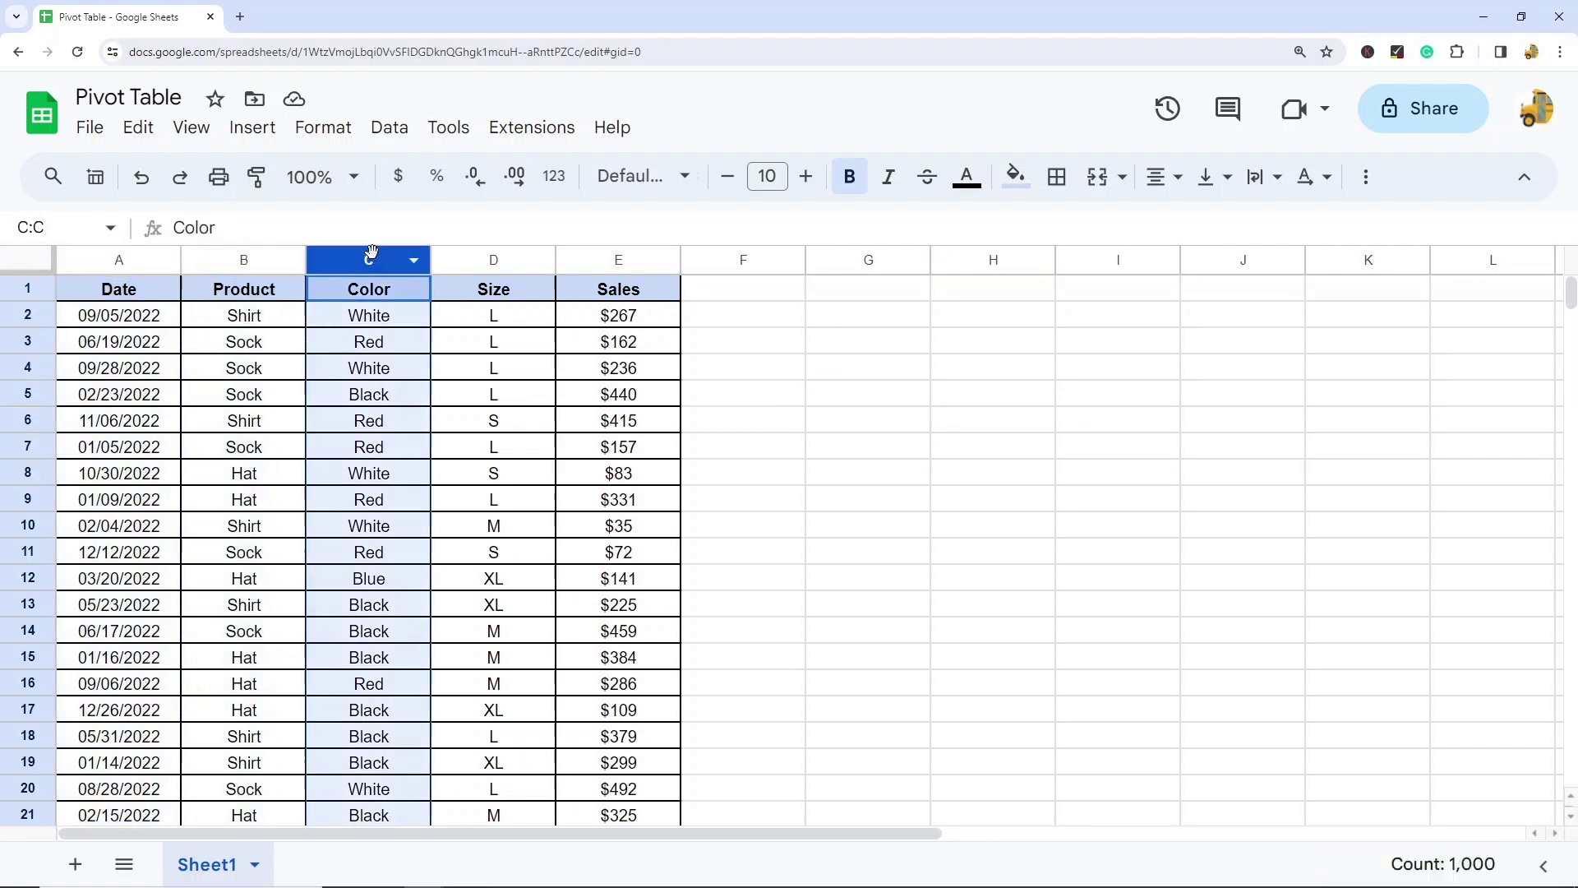
click(493, 263)
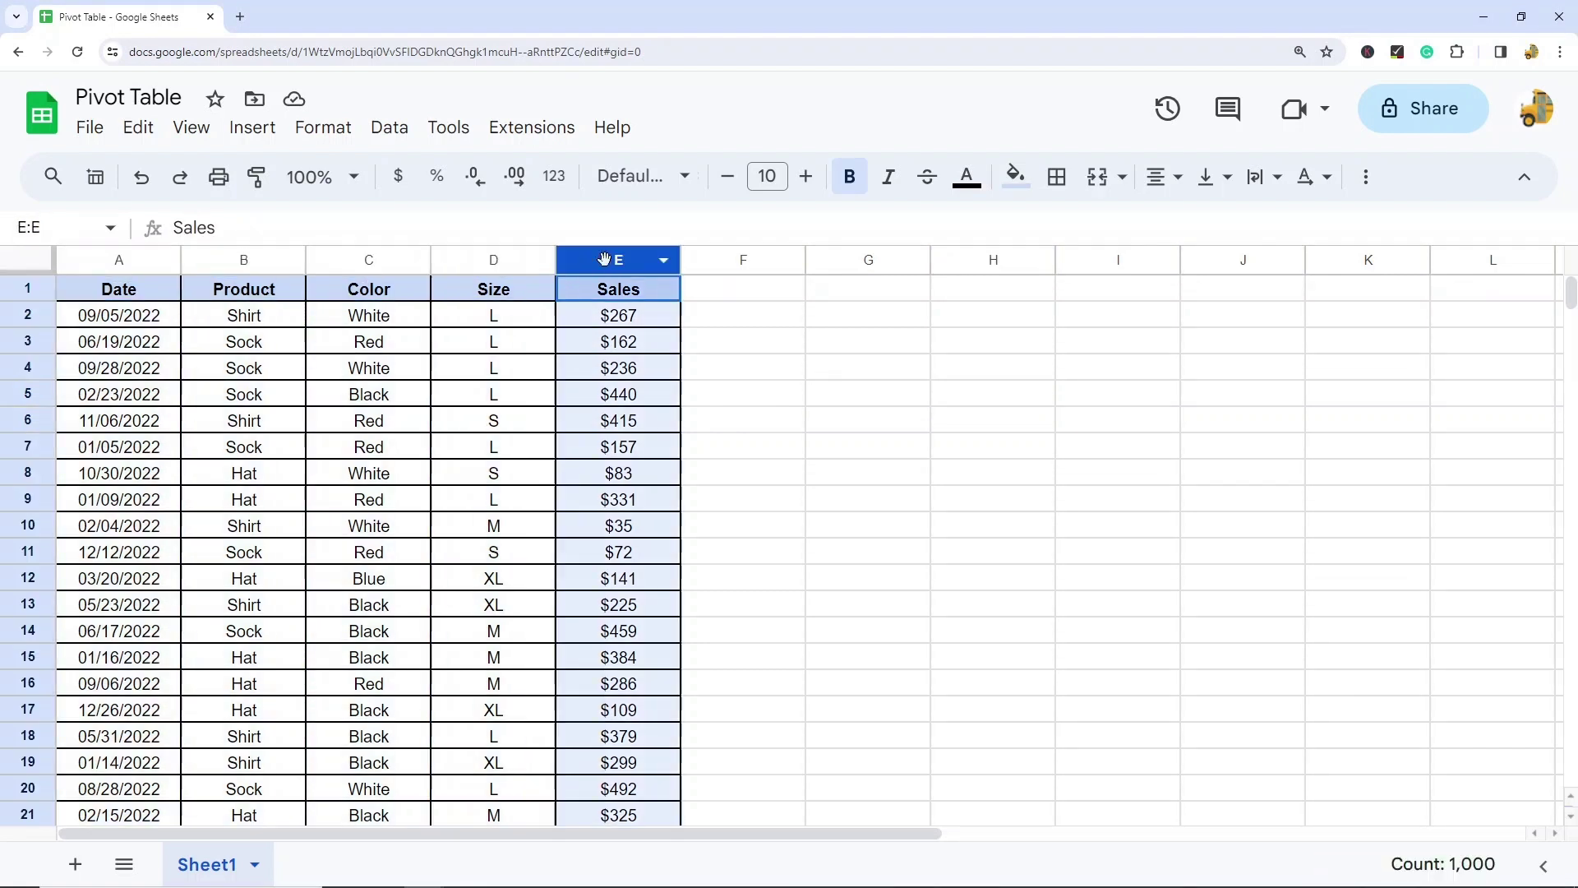
click(620, 263)
scroll(341, 451, down, 14)
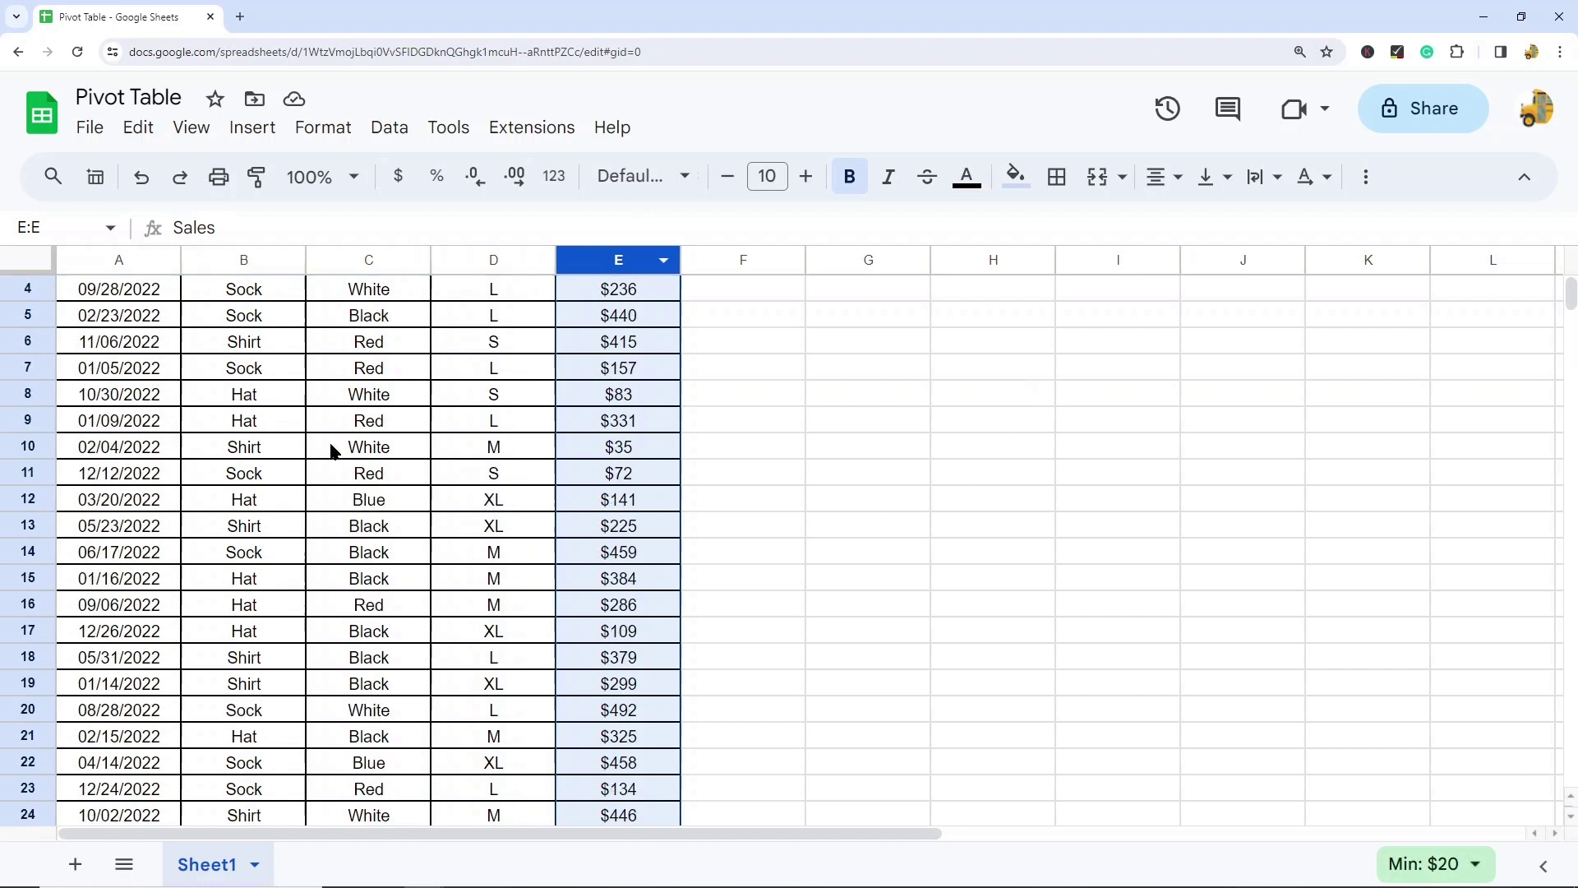
scroll(407, 487, down, 4)
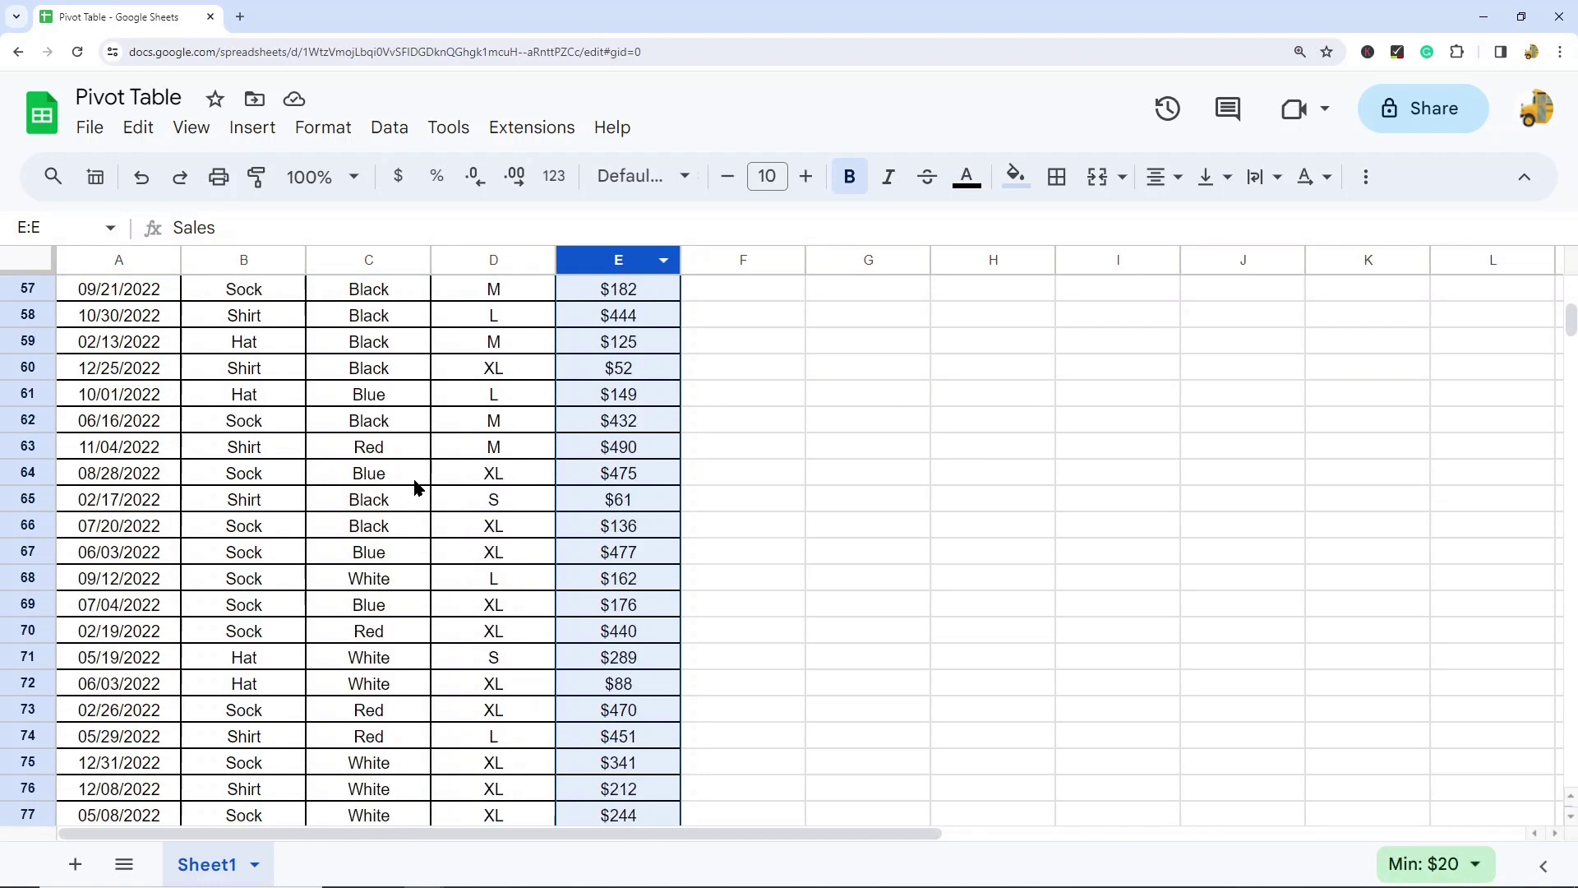
scroll(417, 486, down, 14)
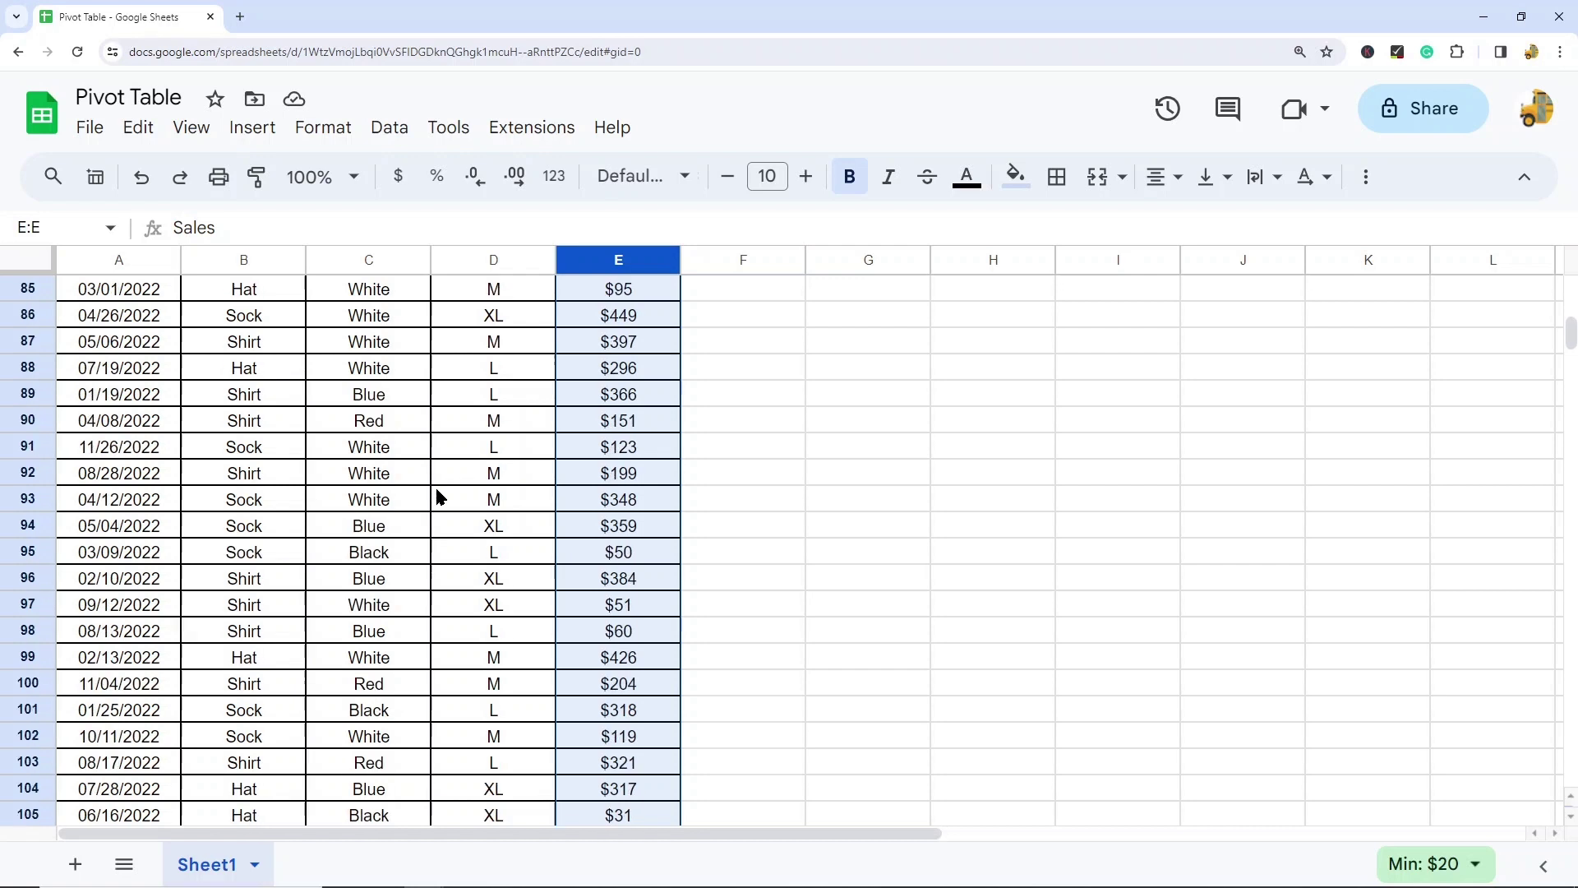
scroll(451, 497, down, 4)
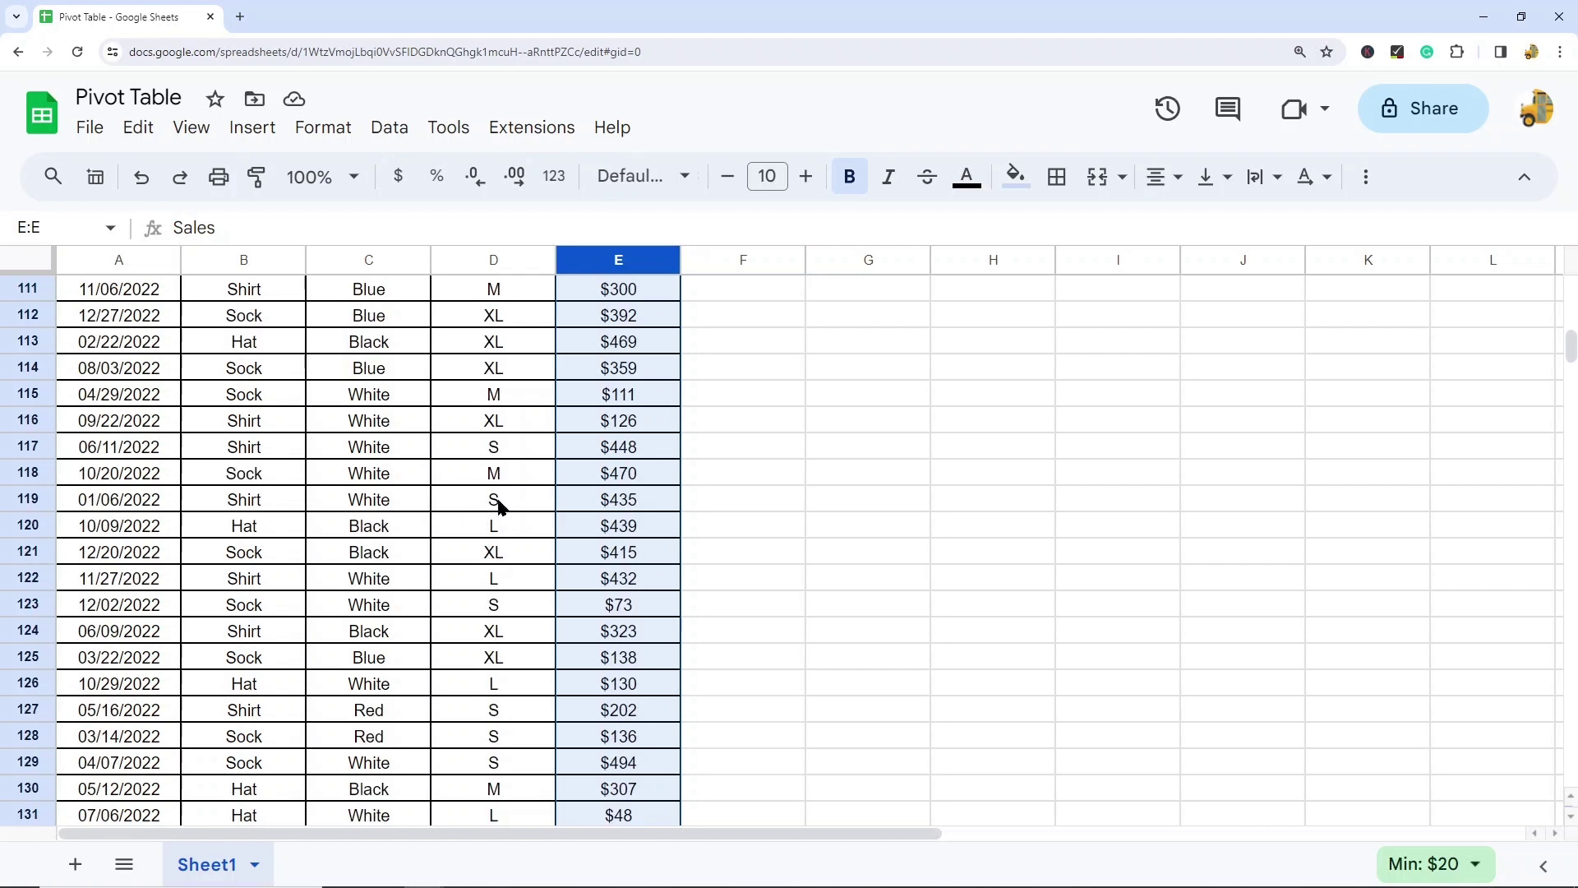
scroll(416, 493, down, 4)
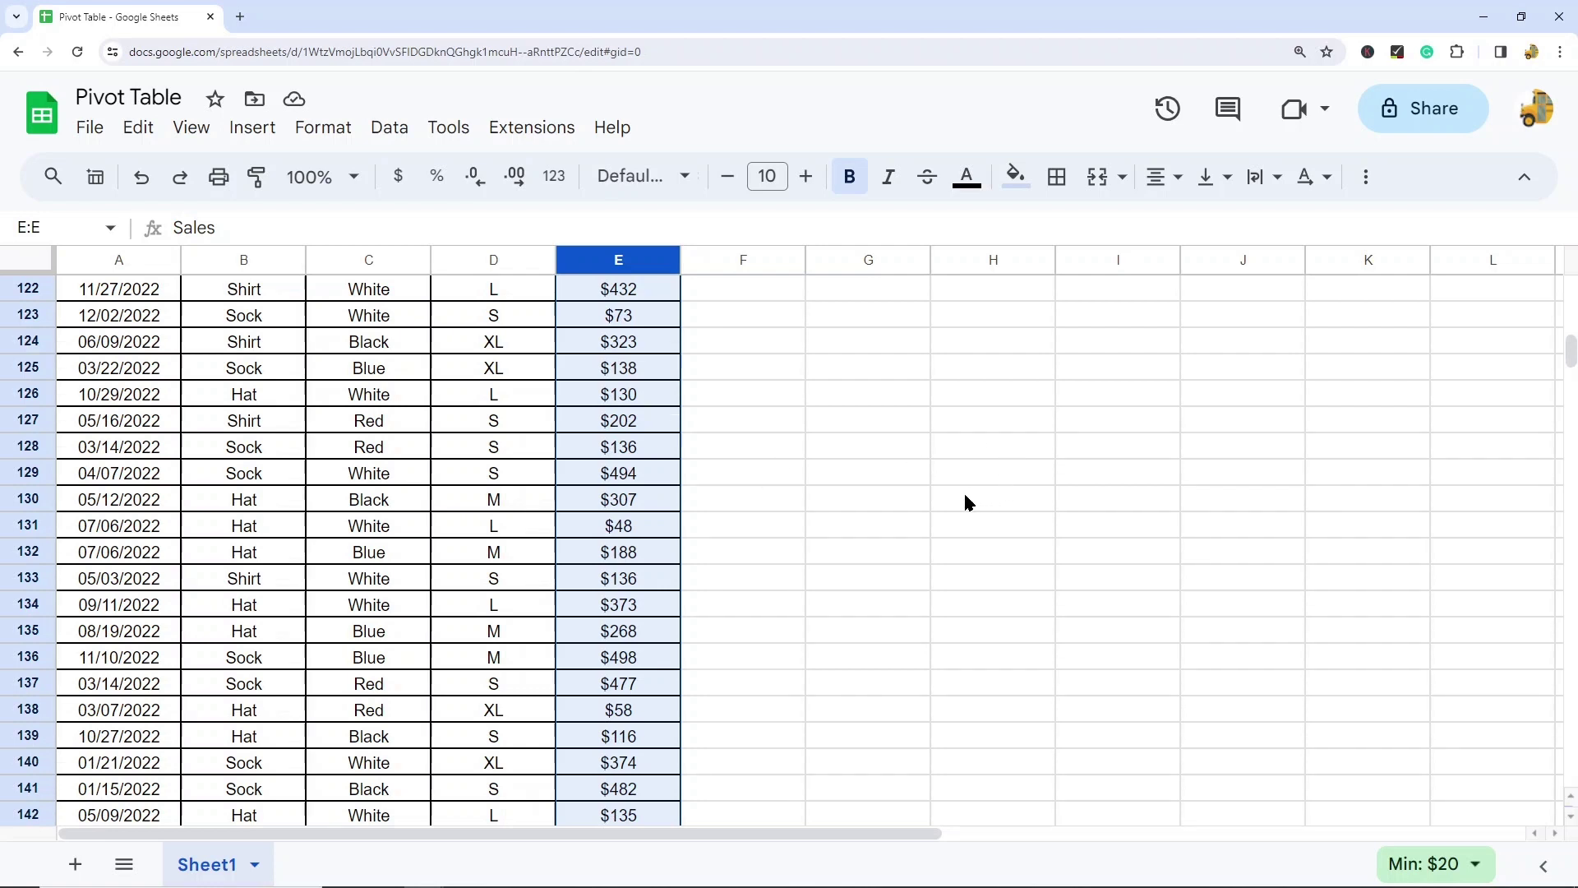
scroll(954, 481, up, 20)
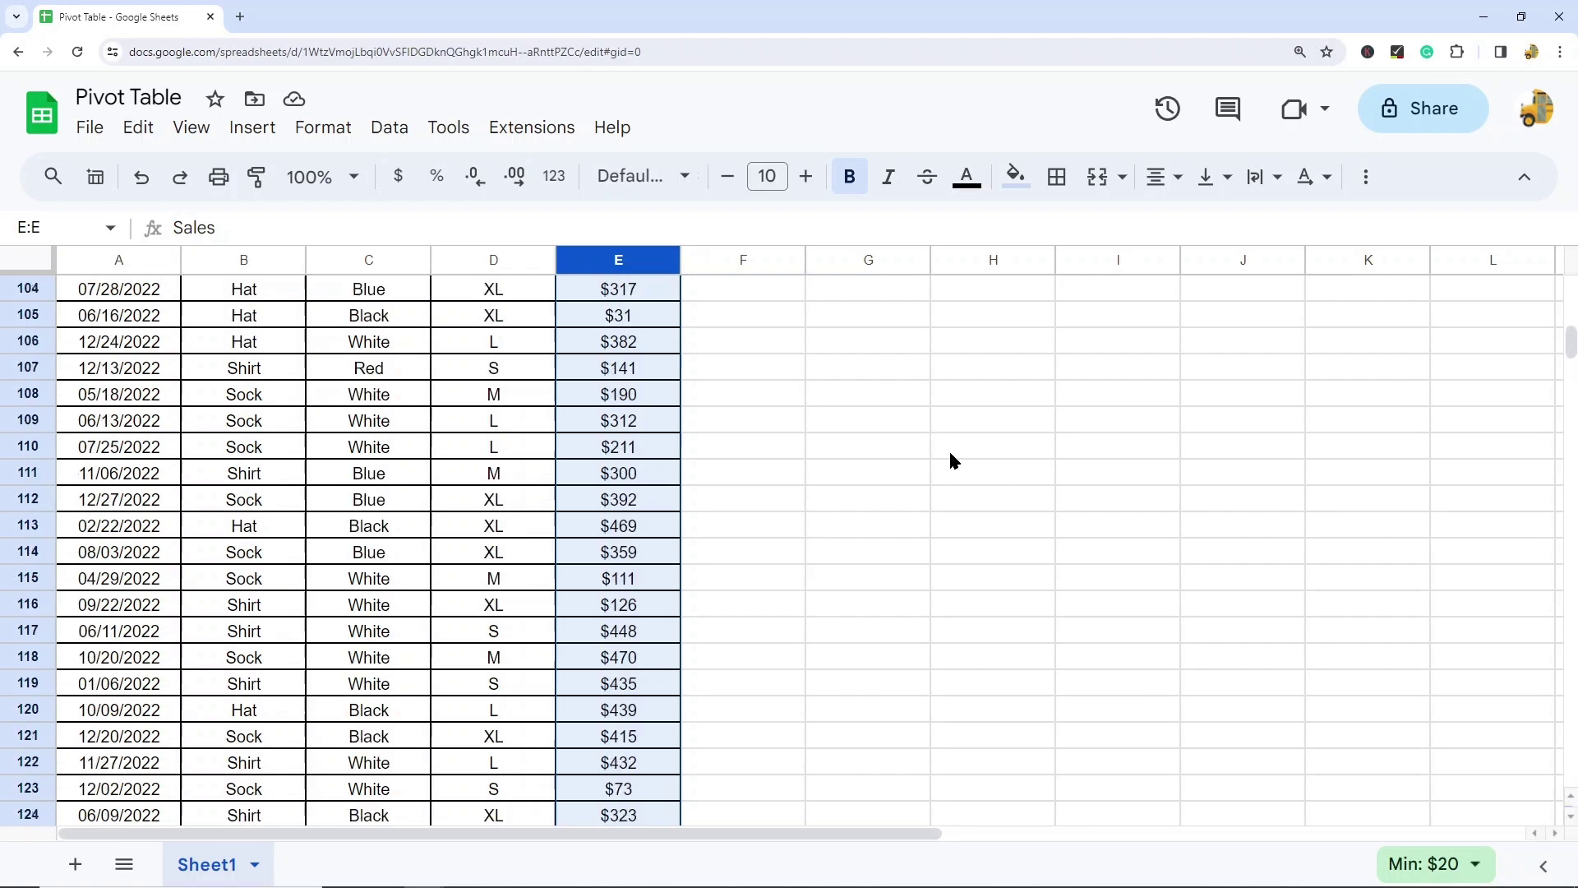
scroll(872, 403, up, 11)
Start a pivot table from a cell inside the sales data, then dismiss the setup
click(873, 392)
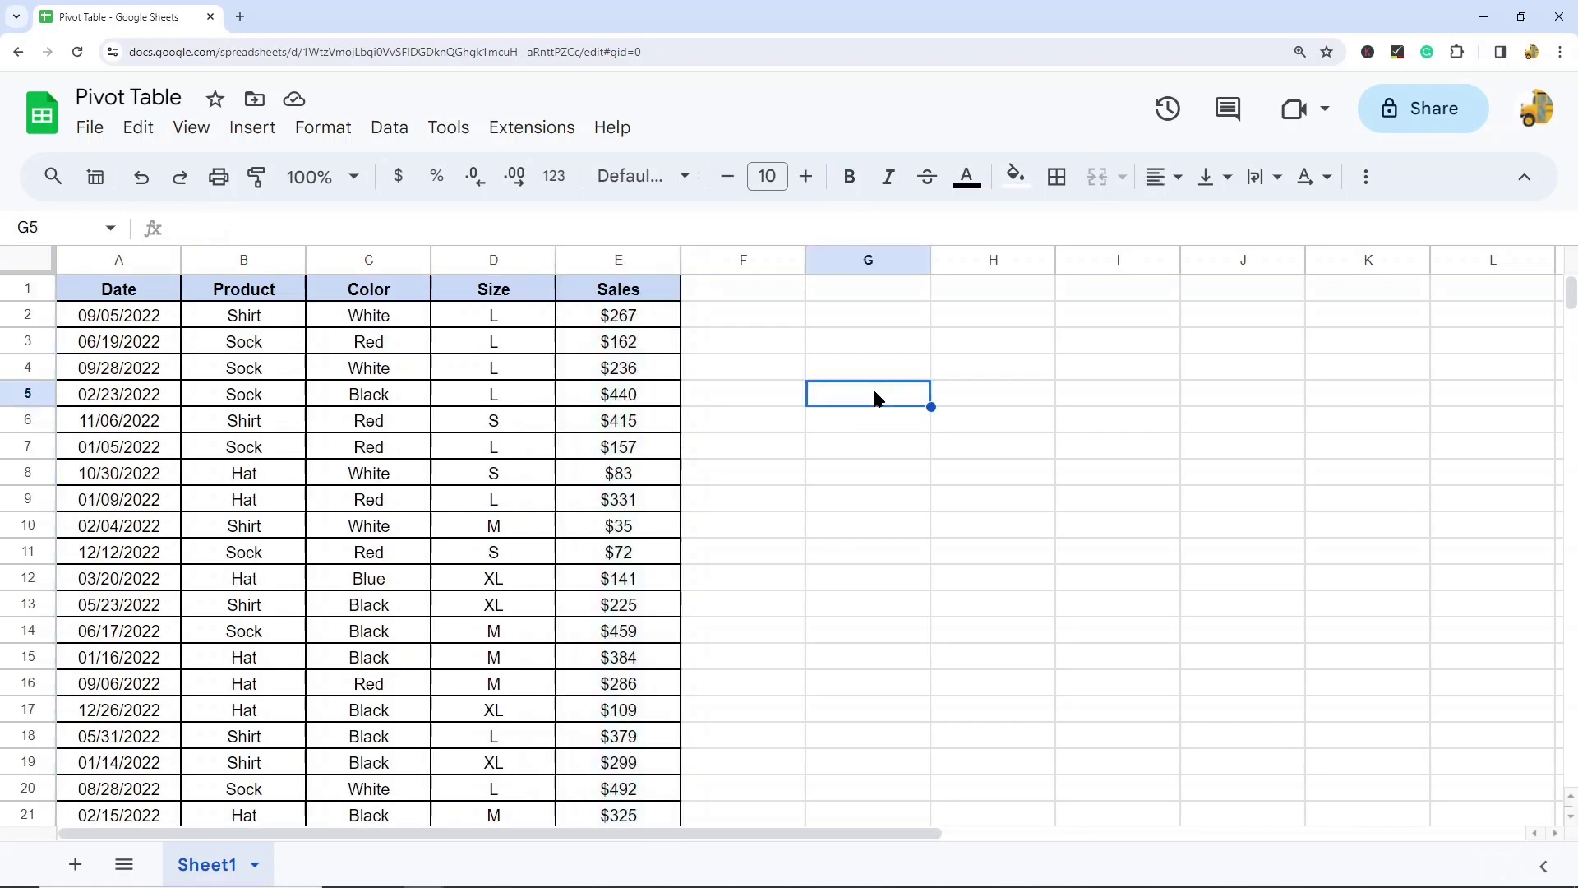
click(240, 399)
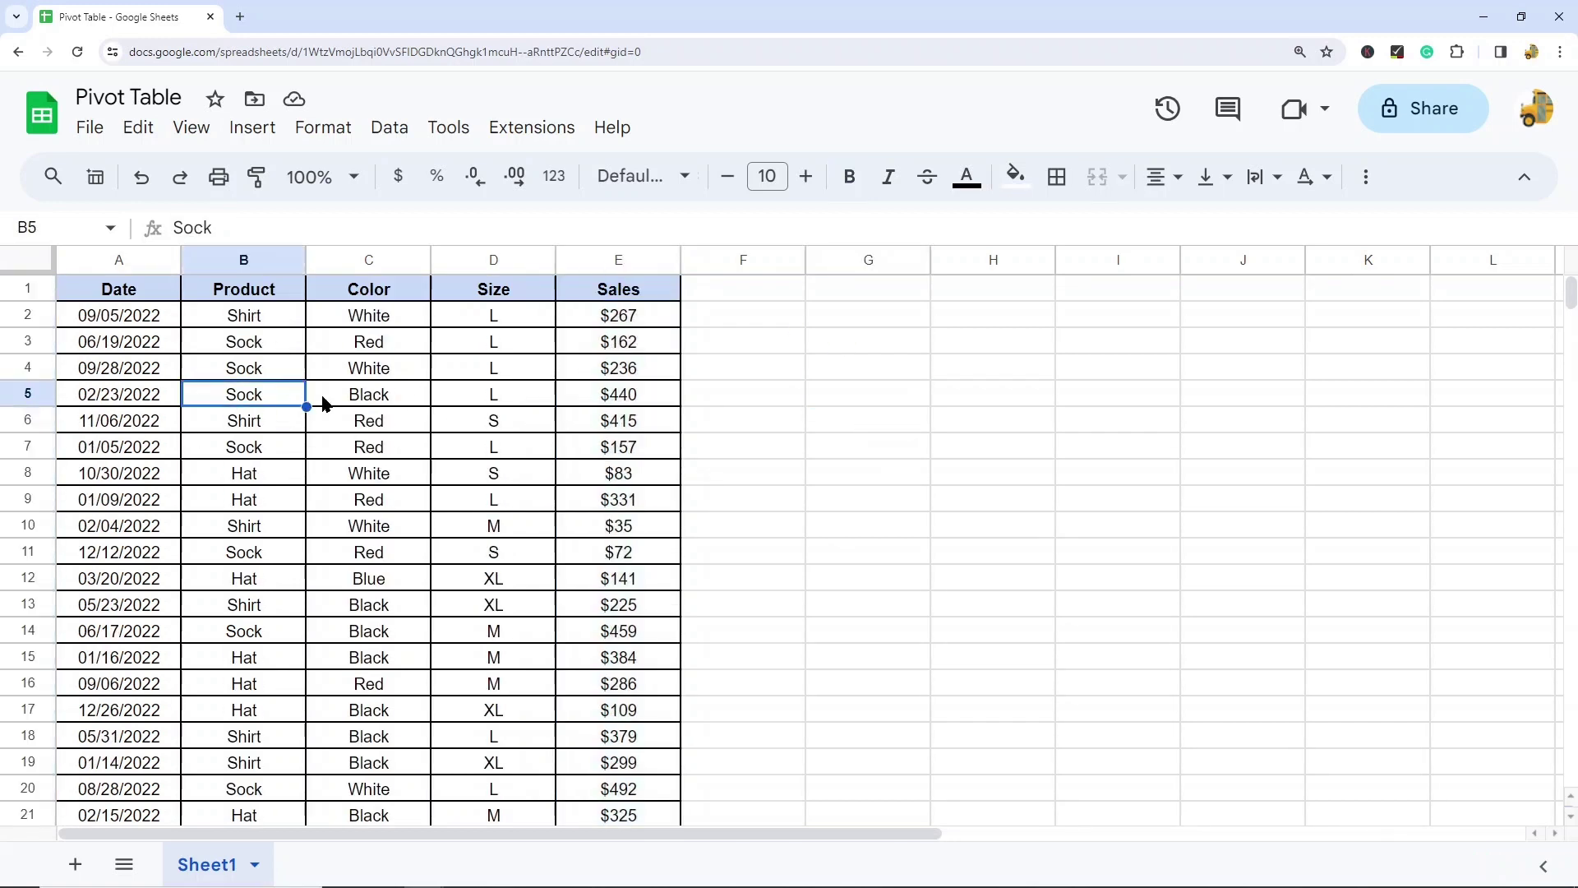
click(253, 130)
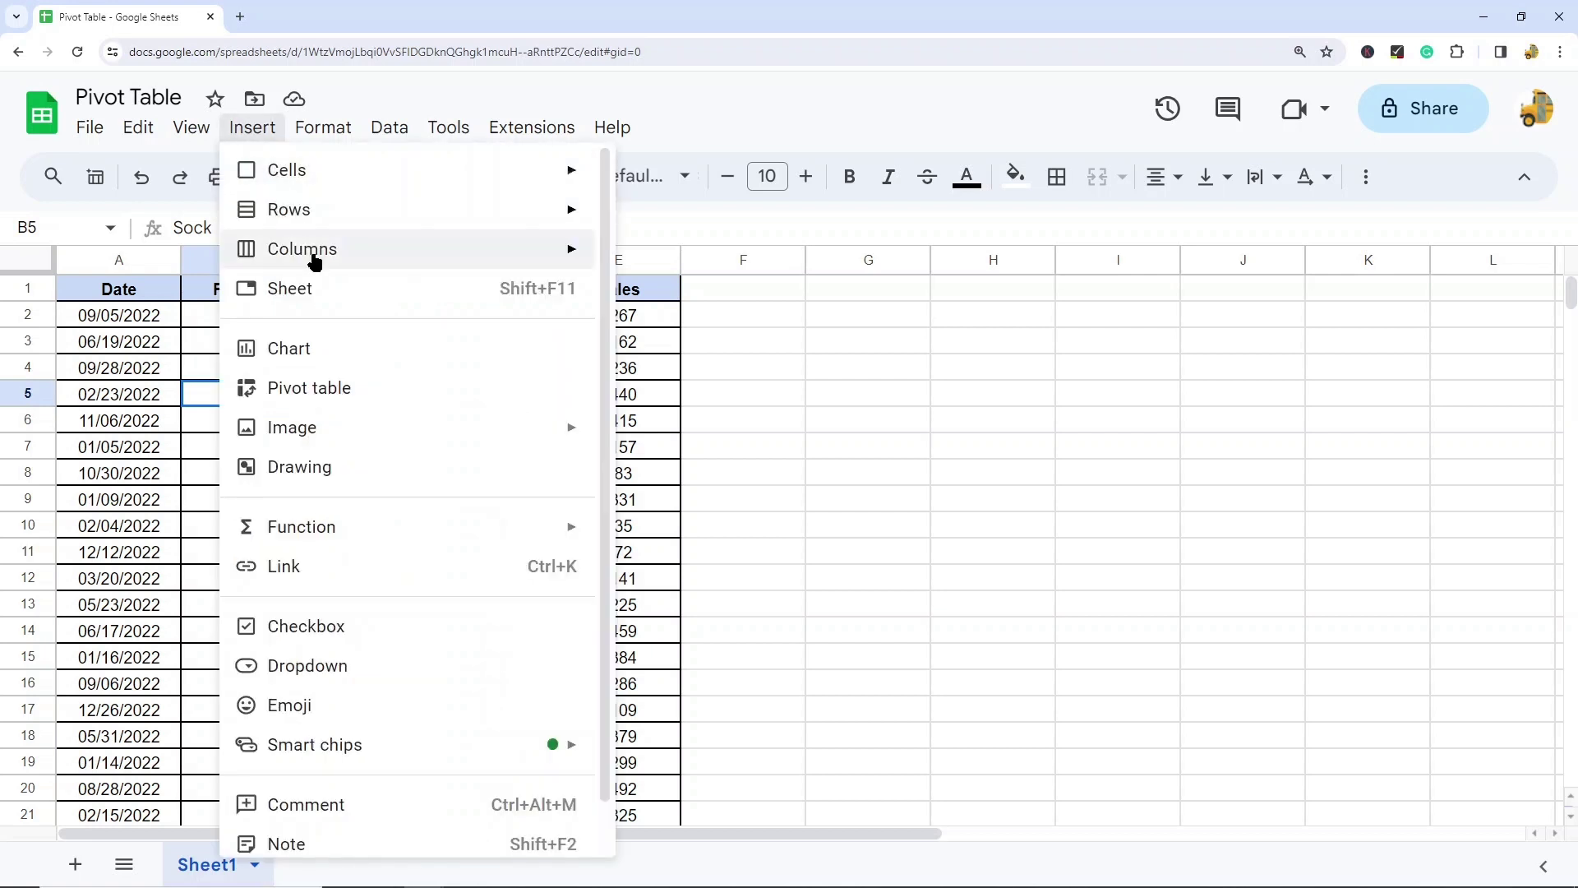
click(320, 396)
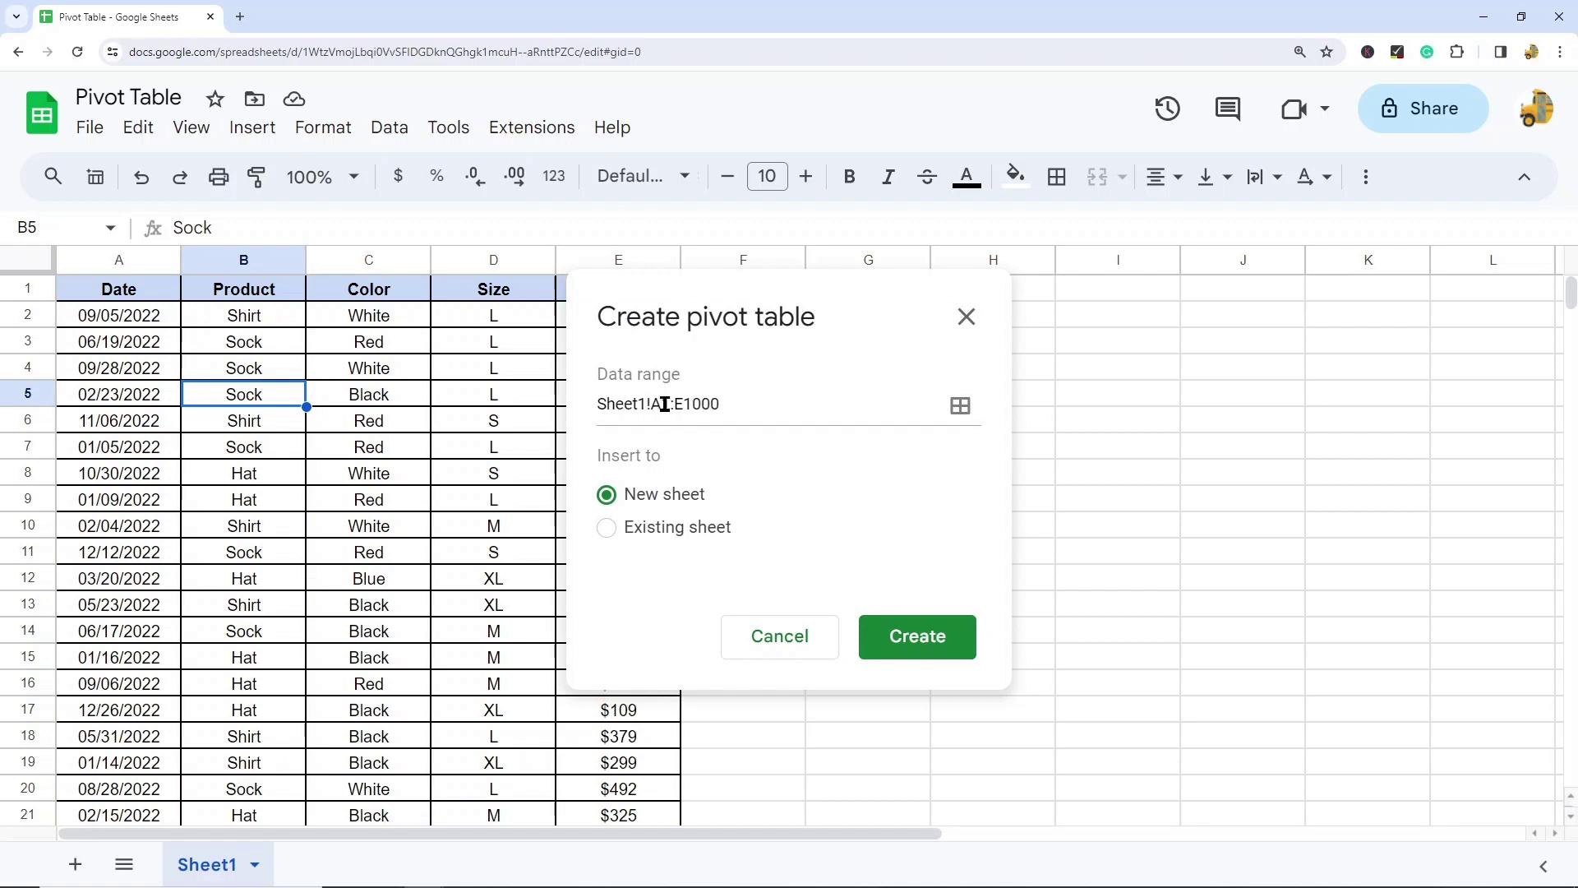
click(967, 319)
Check the last records of the data around rows 959–978, then return to the top
drag(1570, 283, 1570, 773)
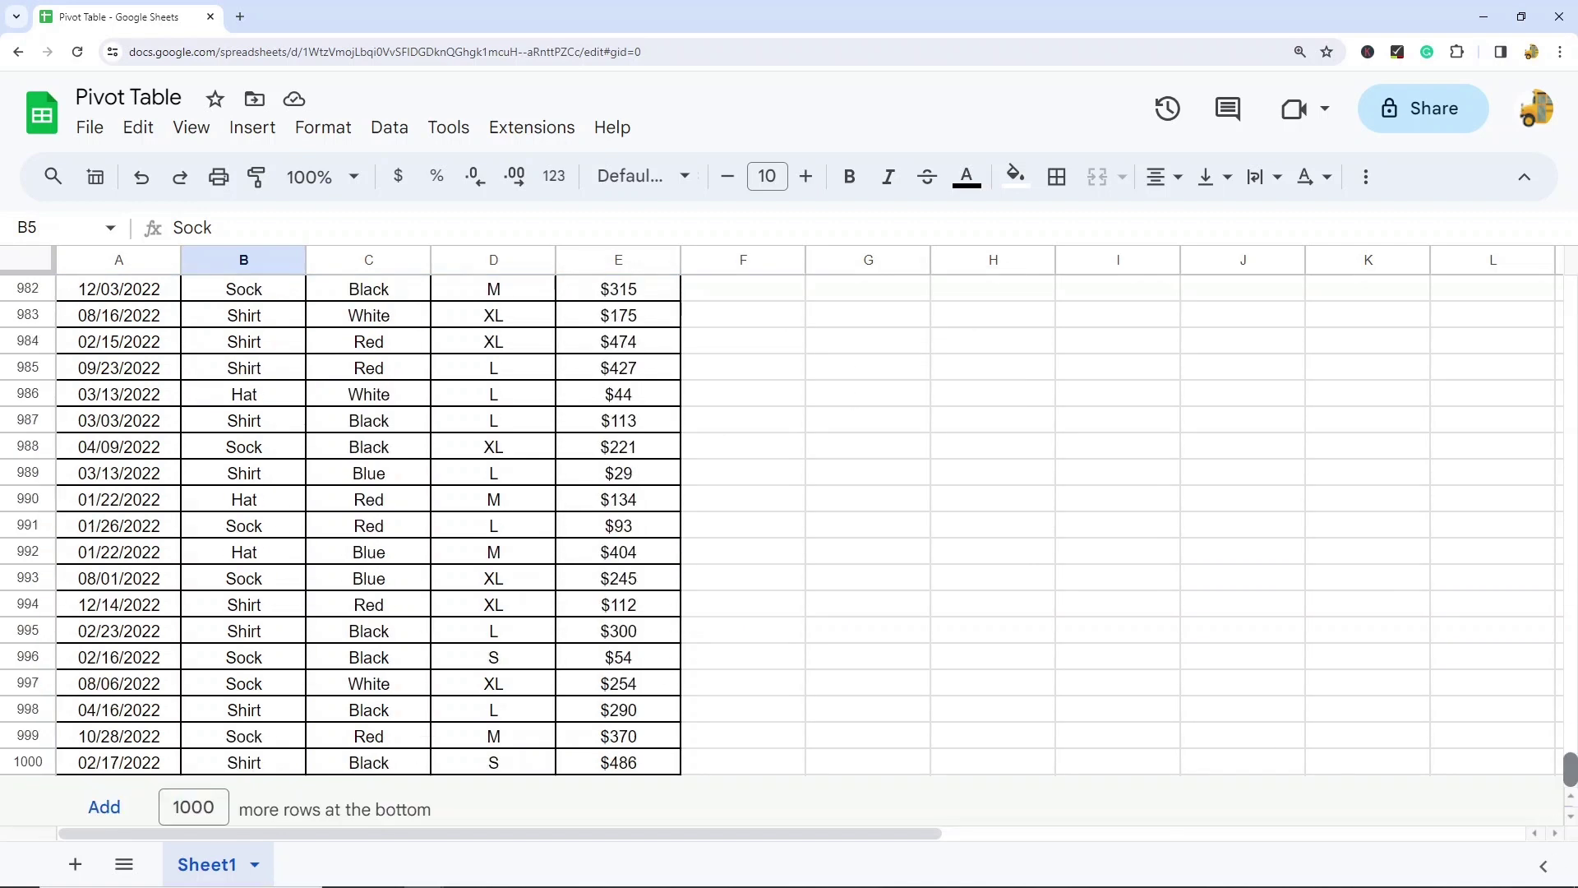
scroll(912, 604, up, 3)
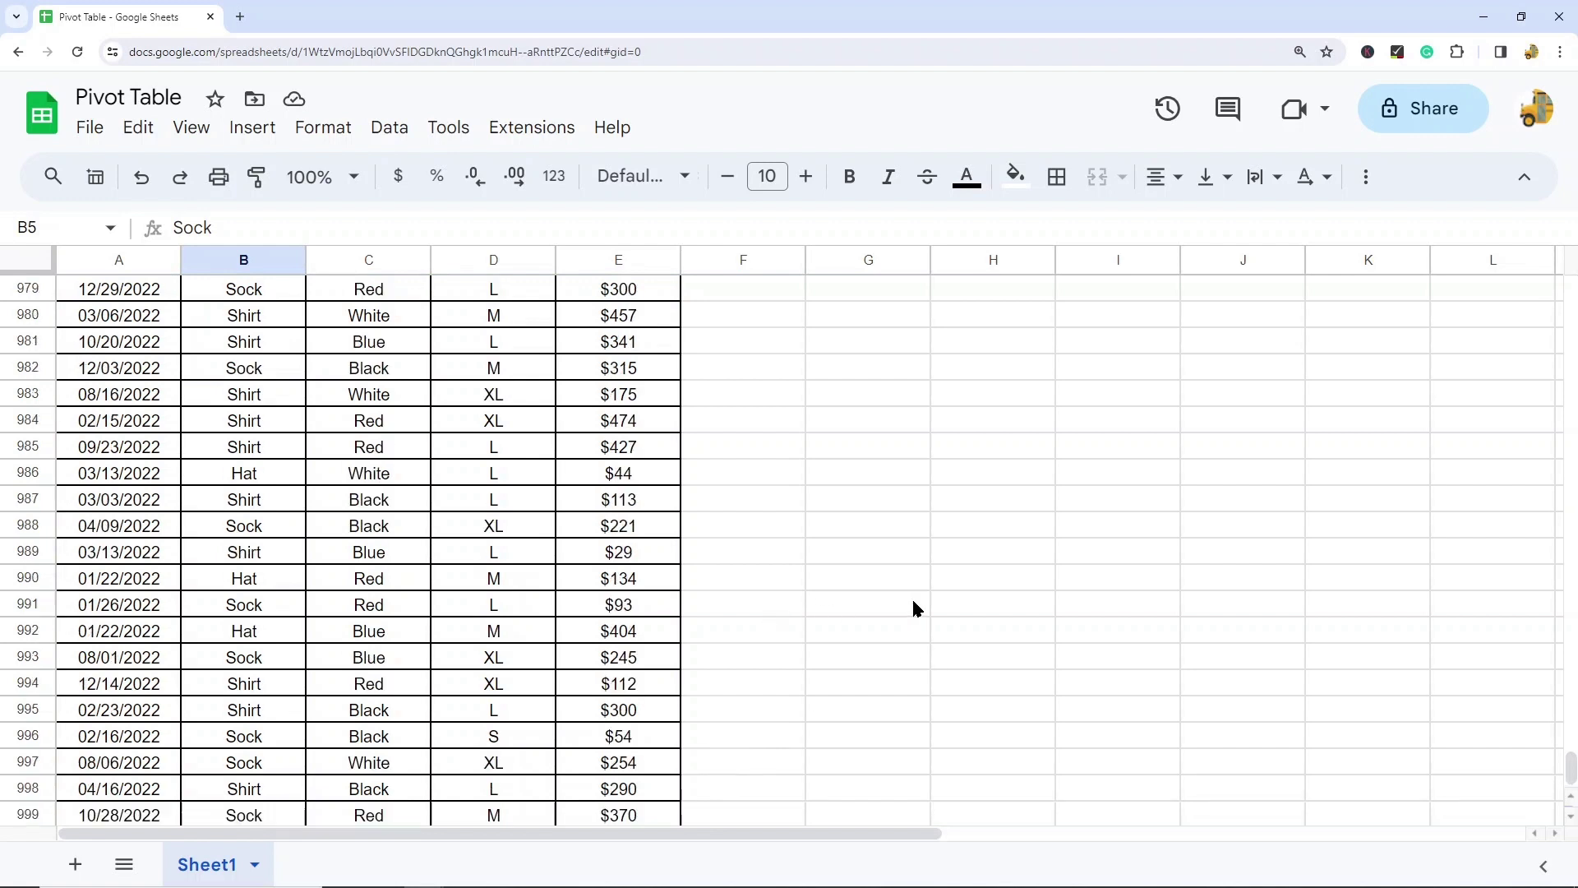
scroll(896, 563, up, 2)
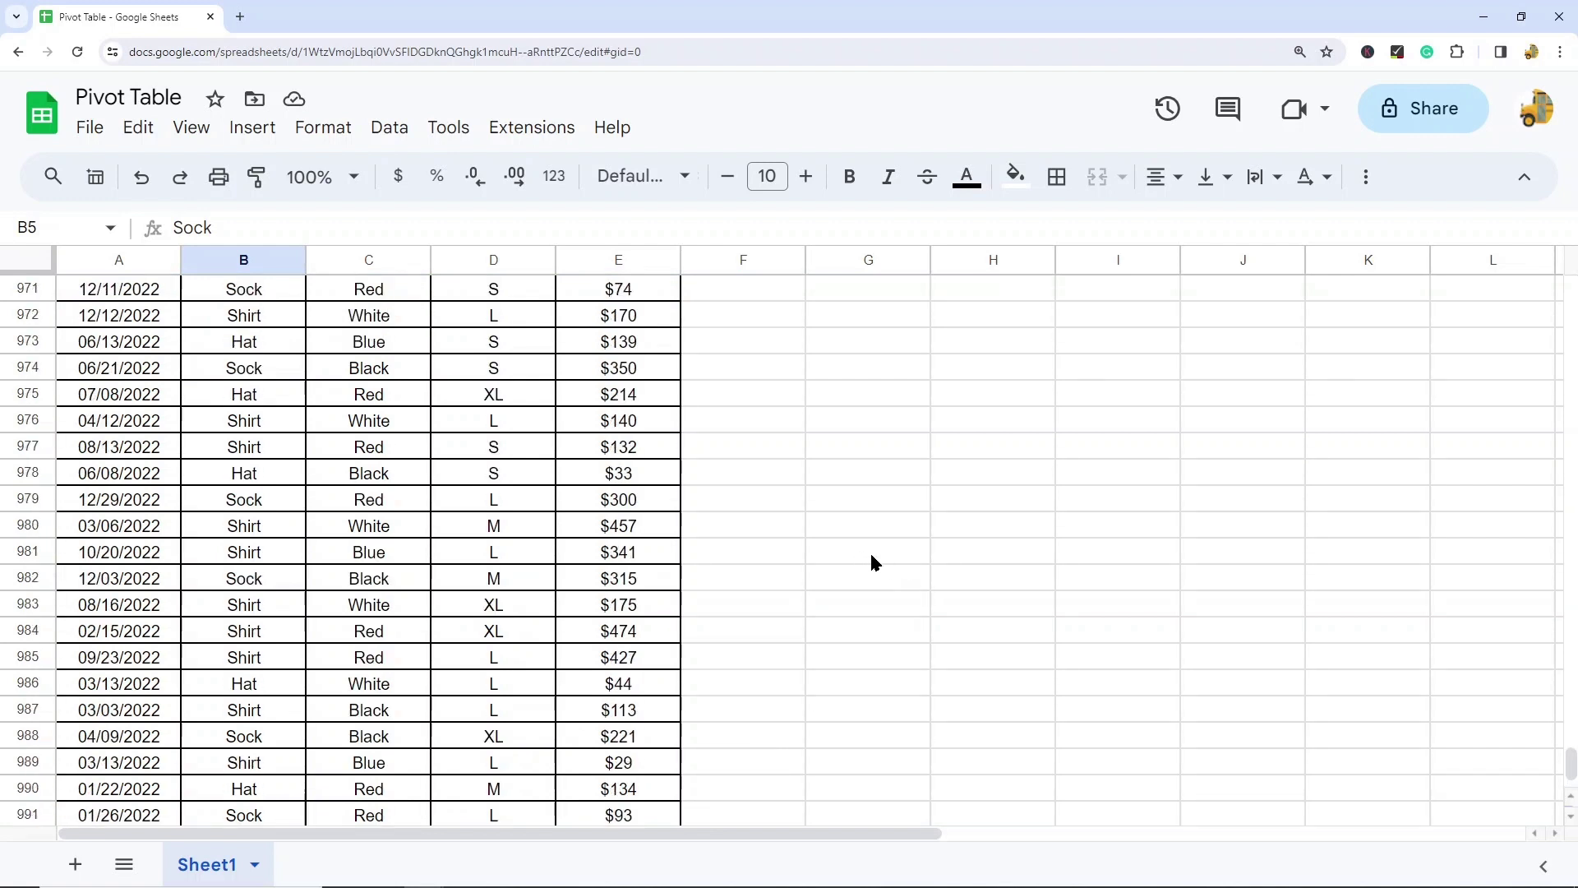
click(29, 472)
scroll(775, 535, up, 6)
click(45, 474)
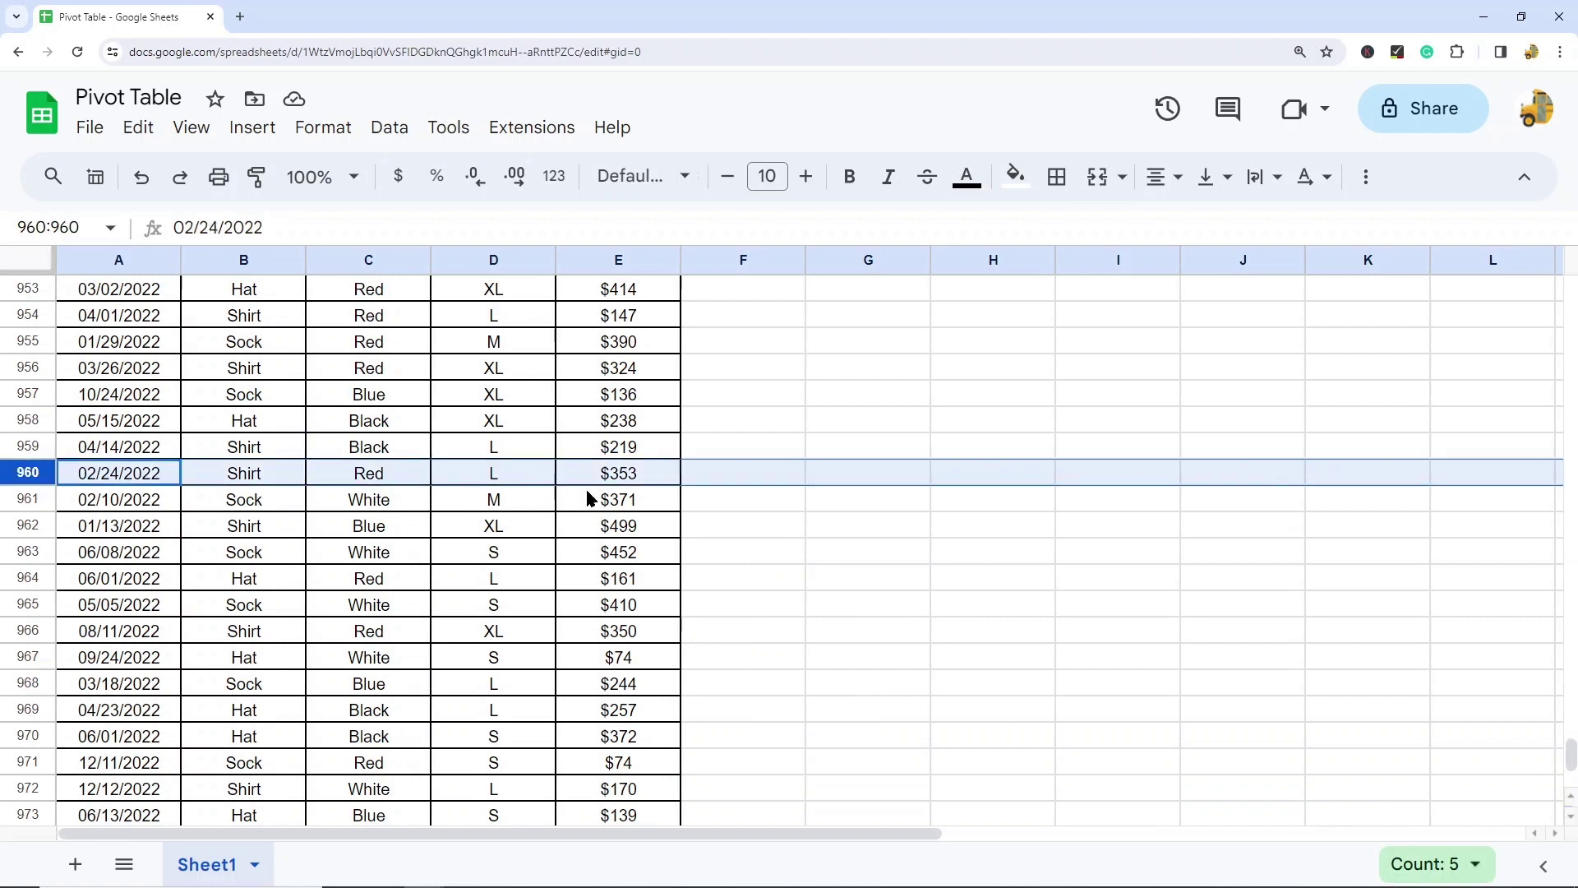
scroll(567, 538, up, 1)
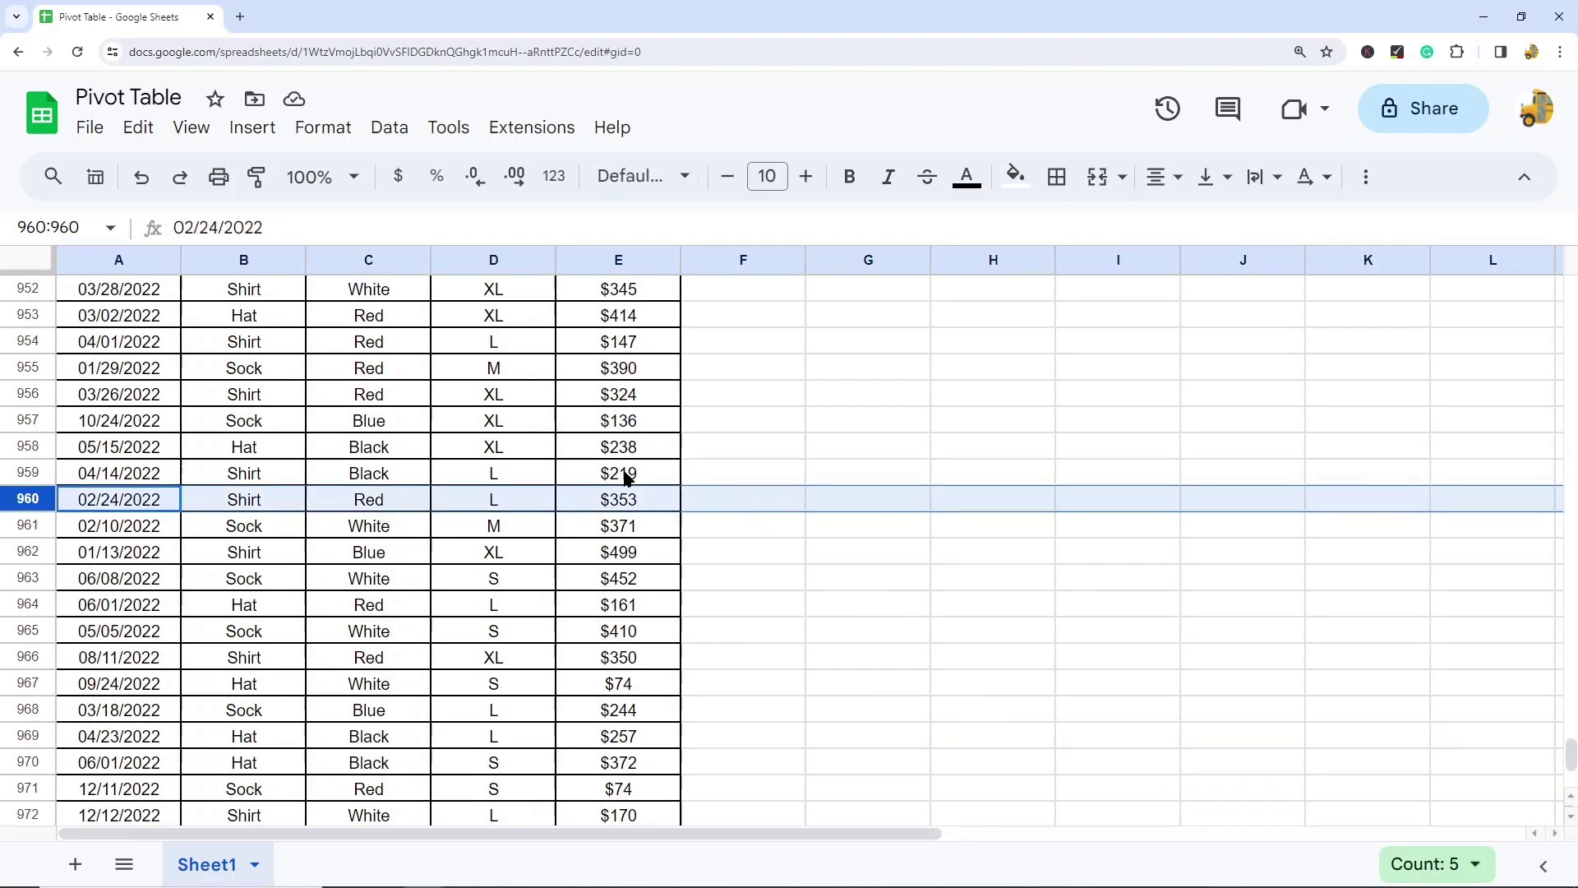
drag(640, 479, 116, 473)
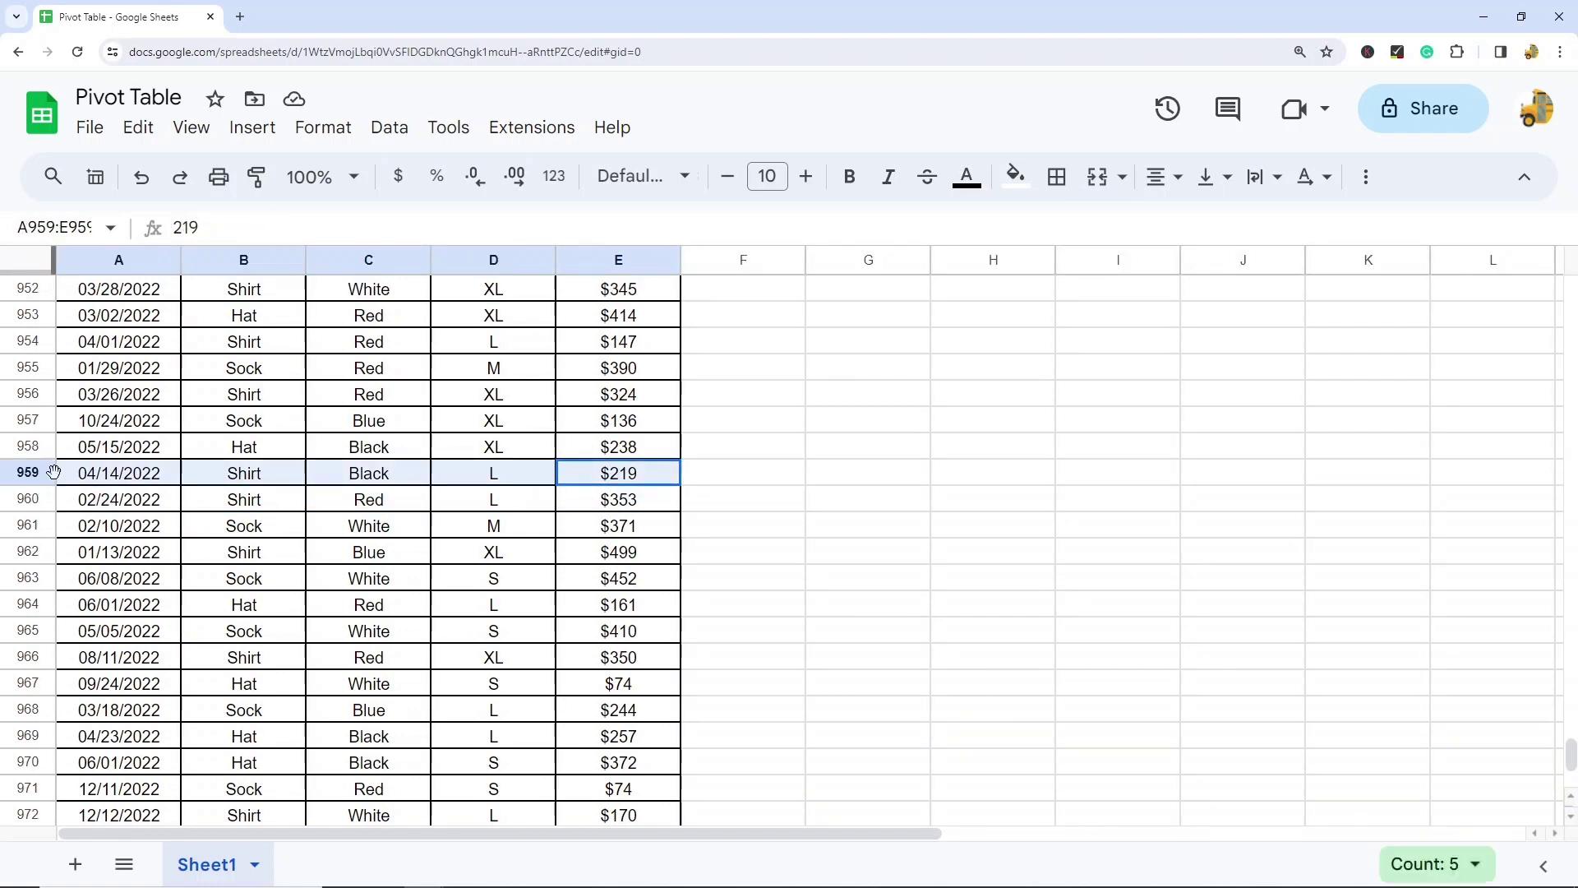
click(863, 514)
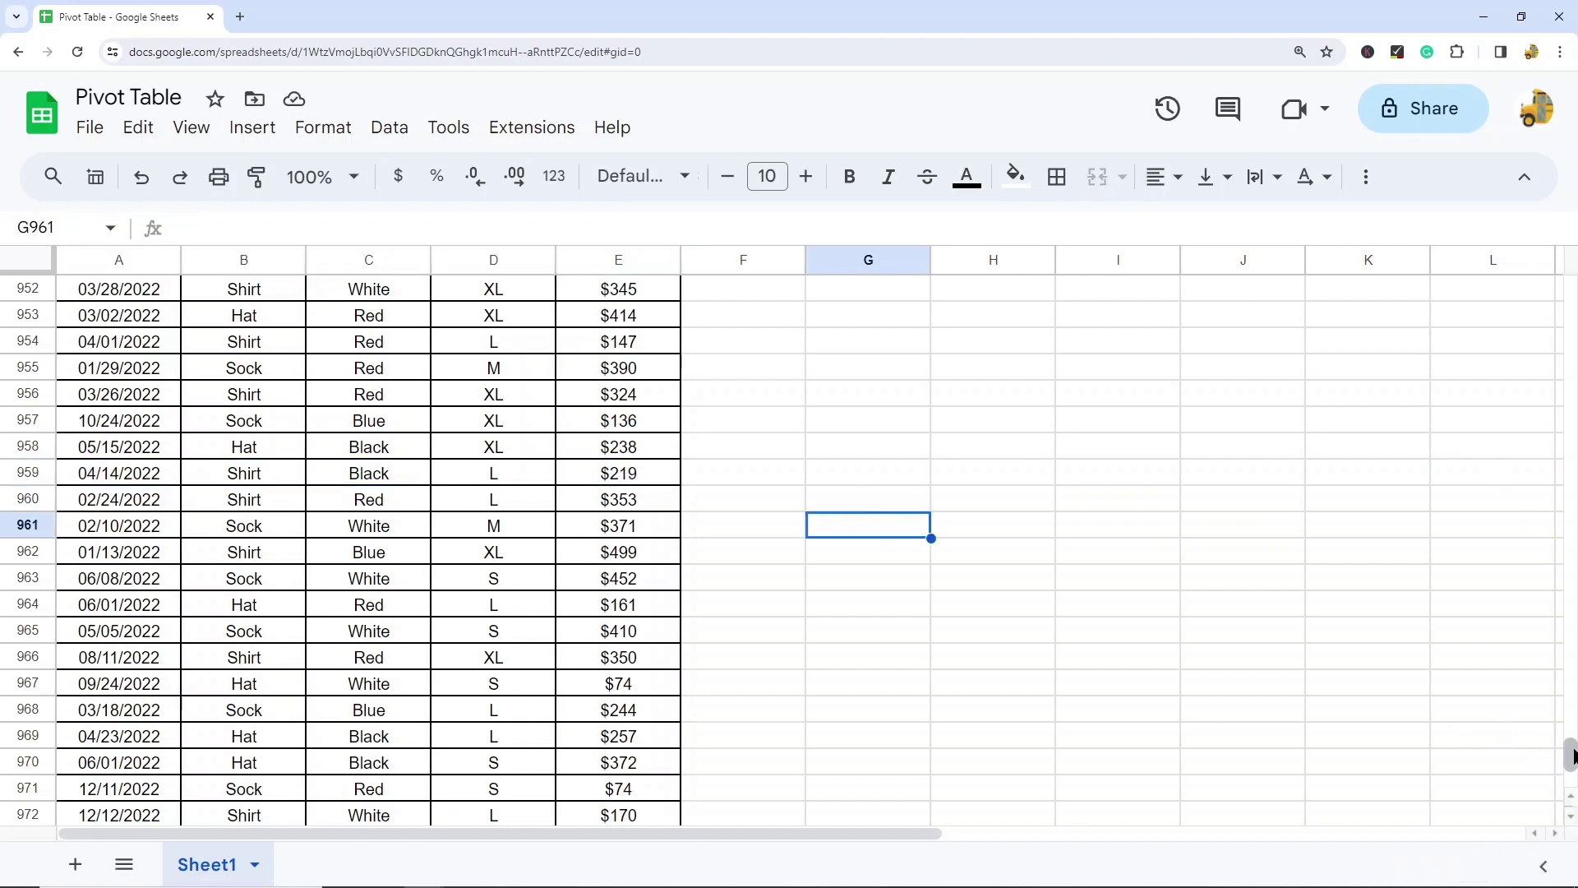
drag(1568, 768, 1543, 246)
Select A1:E1000 and create a pivot table from it on a new sheet
click(130, 284)
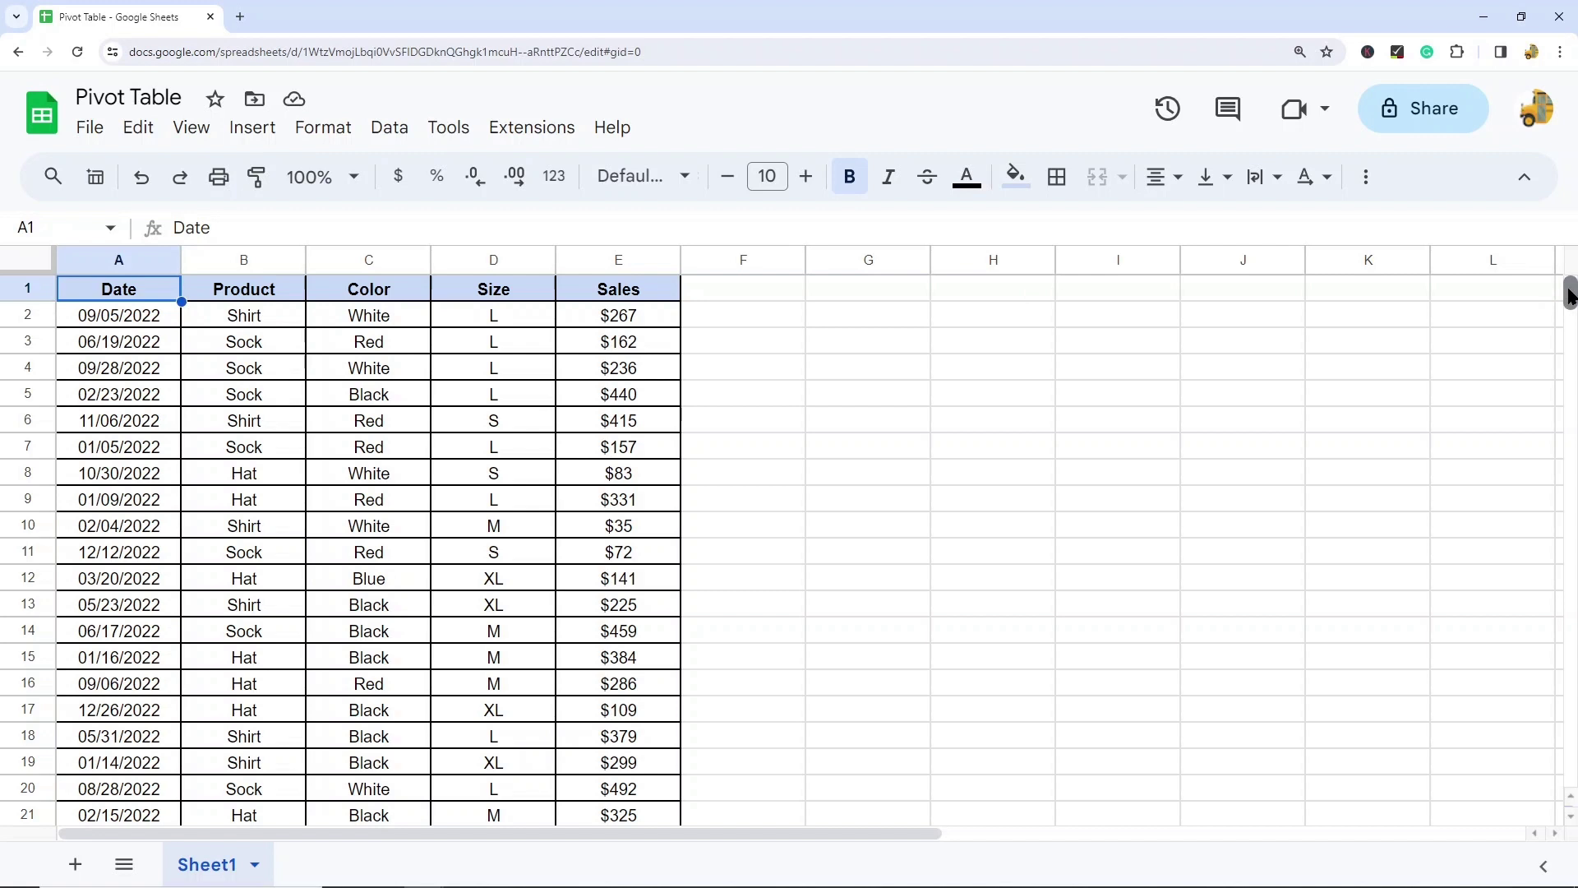
drag(1570, 296, 1569, 768)
shift+click(666, 755)
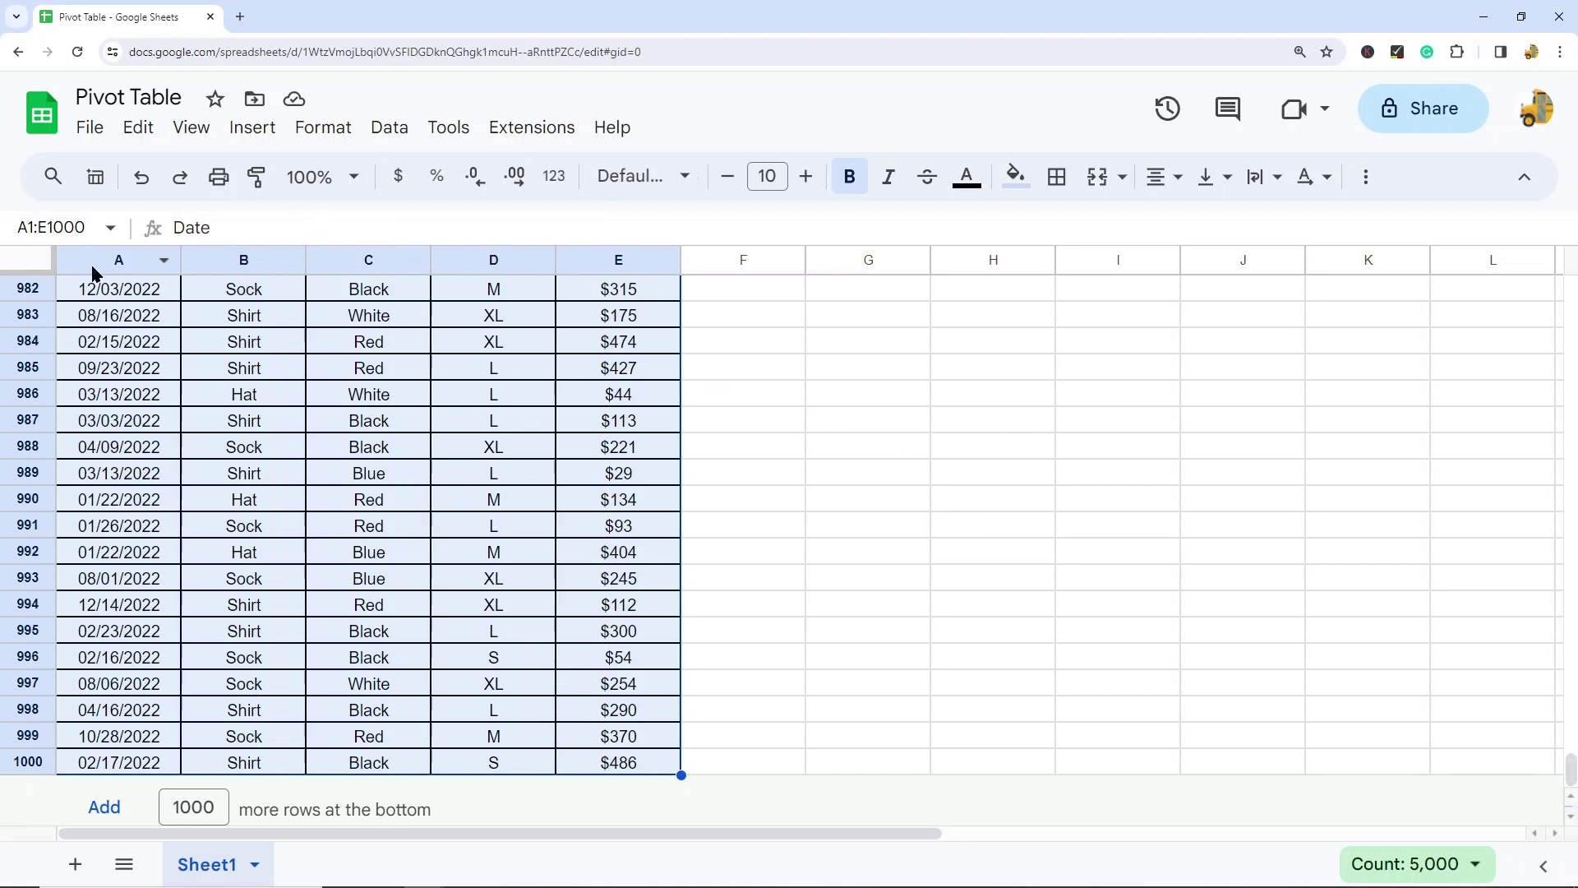
click(245, 132)
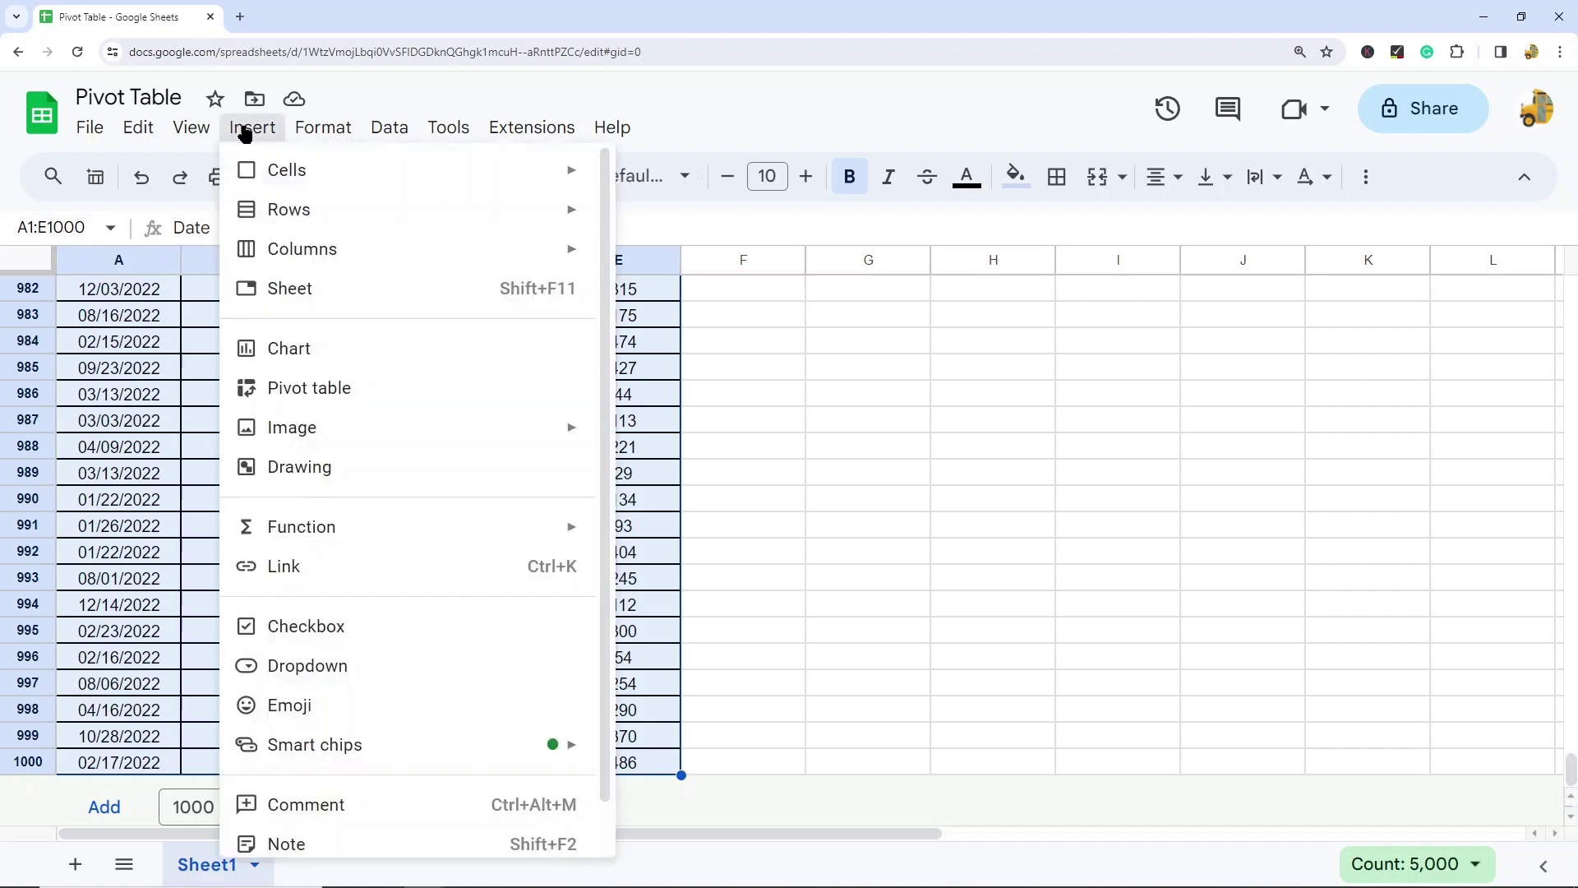
click(309, 391)
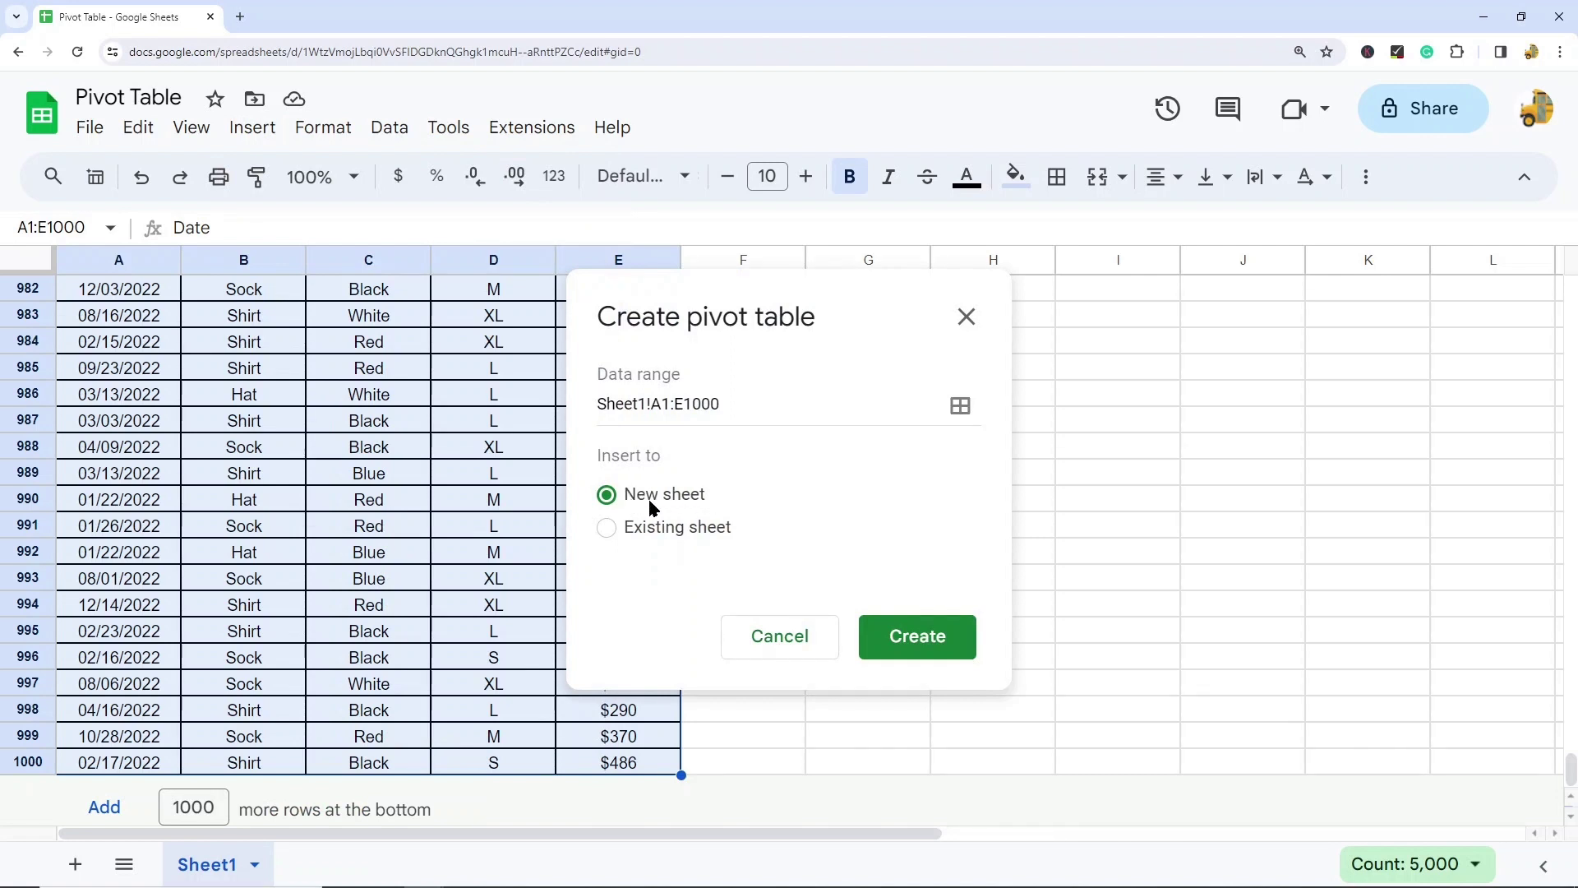
click(915, 646)
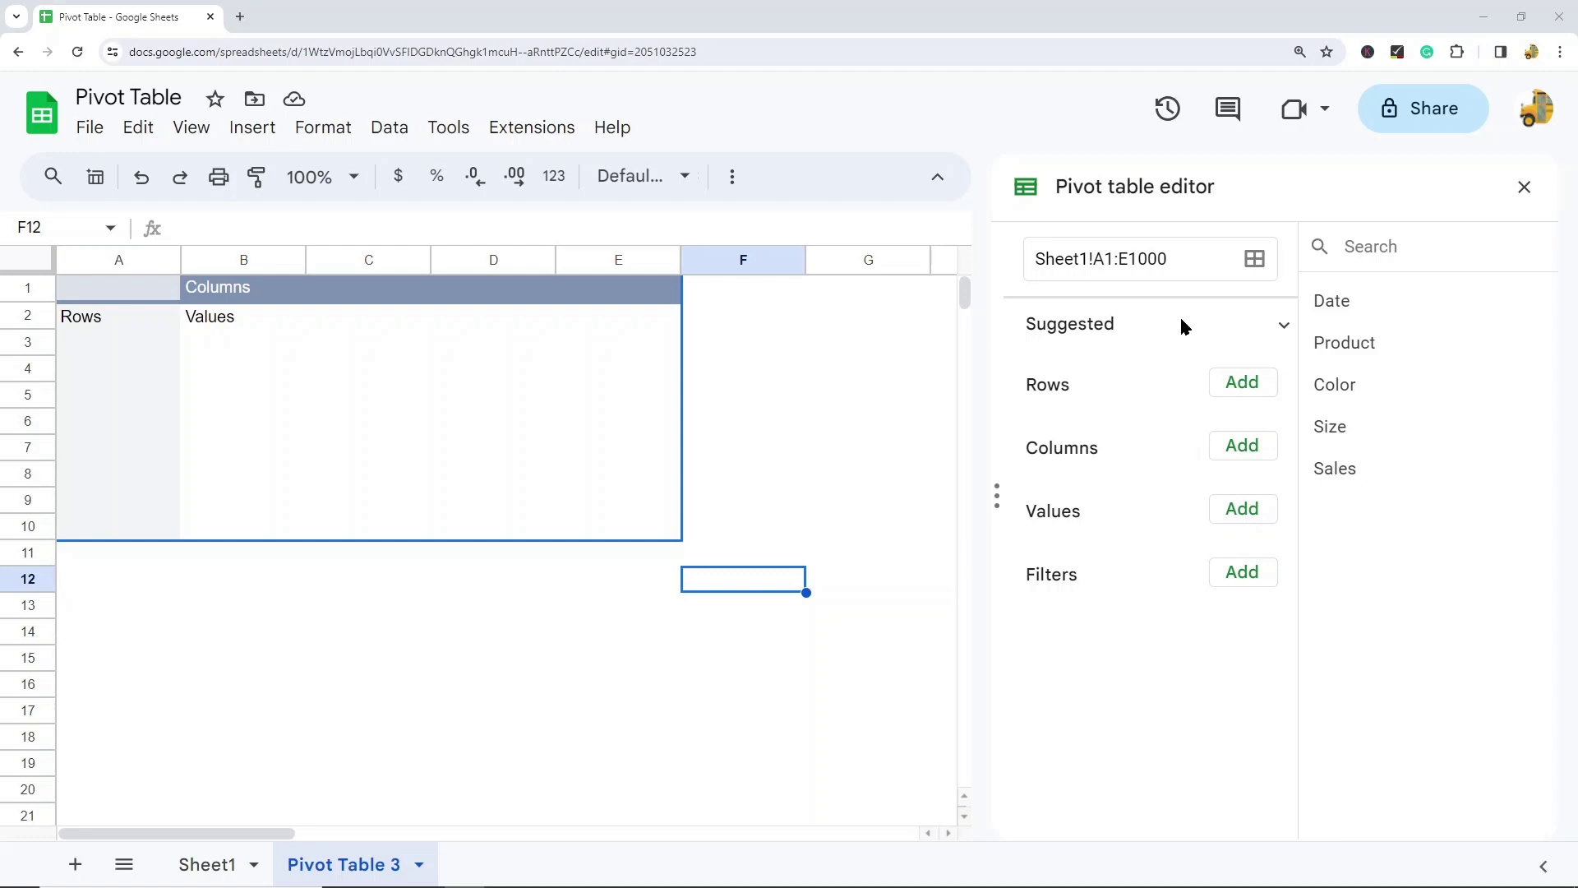
Expand the Suggested summaries, then highlight the pivot's Rows, Columns and Values areas
click(1278, 328)
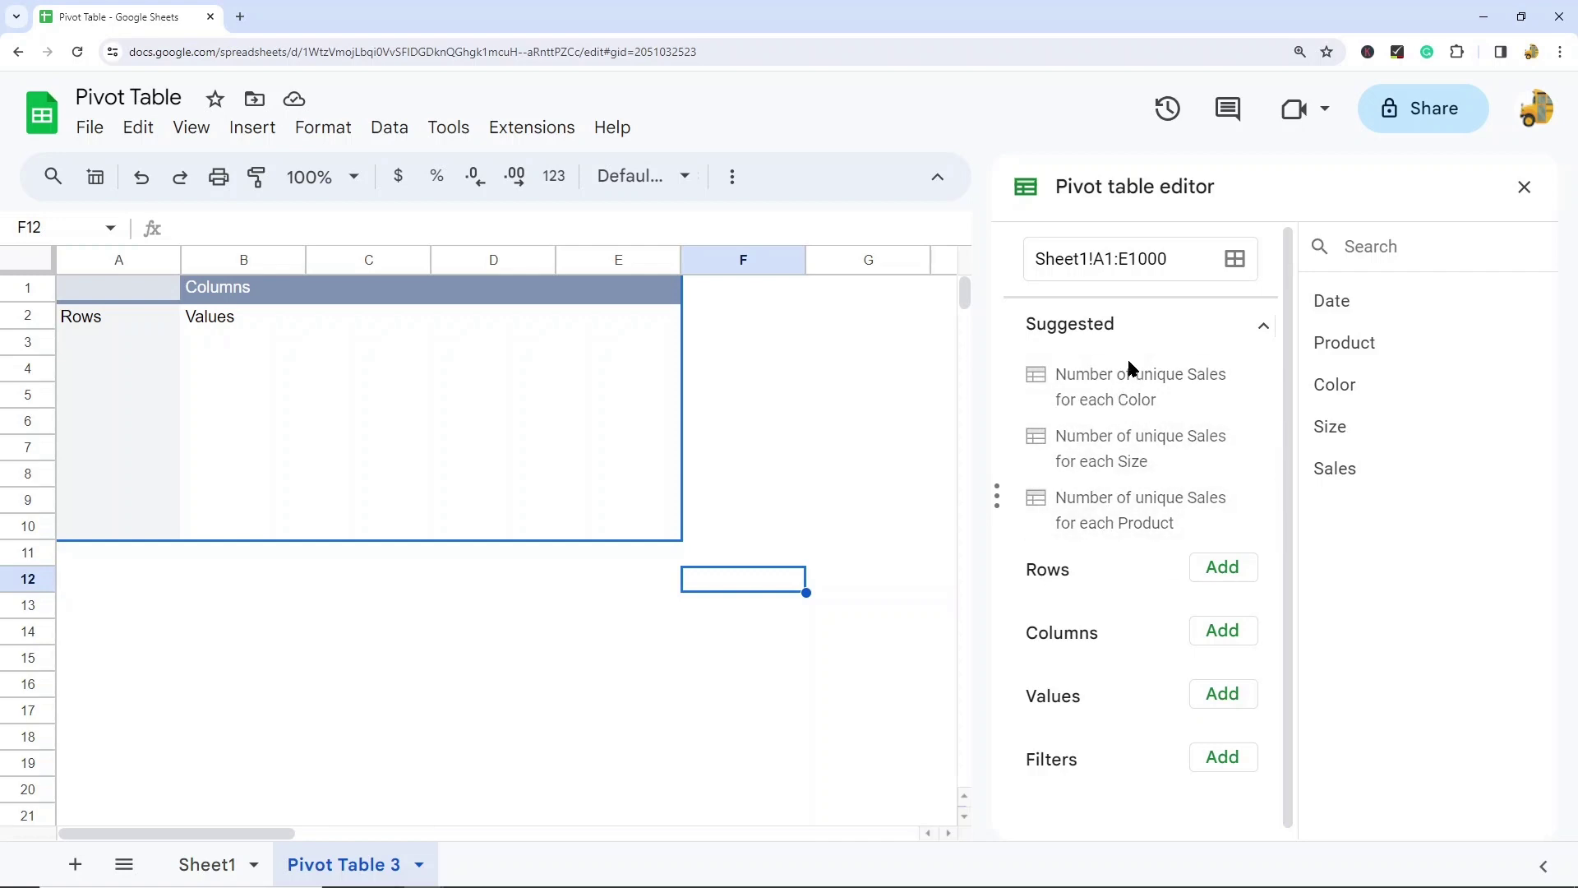
click(868, 421)
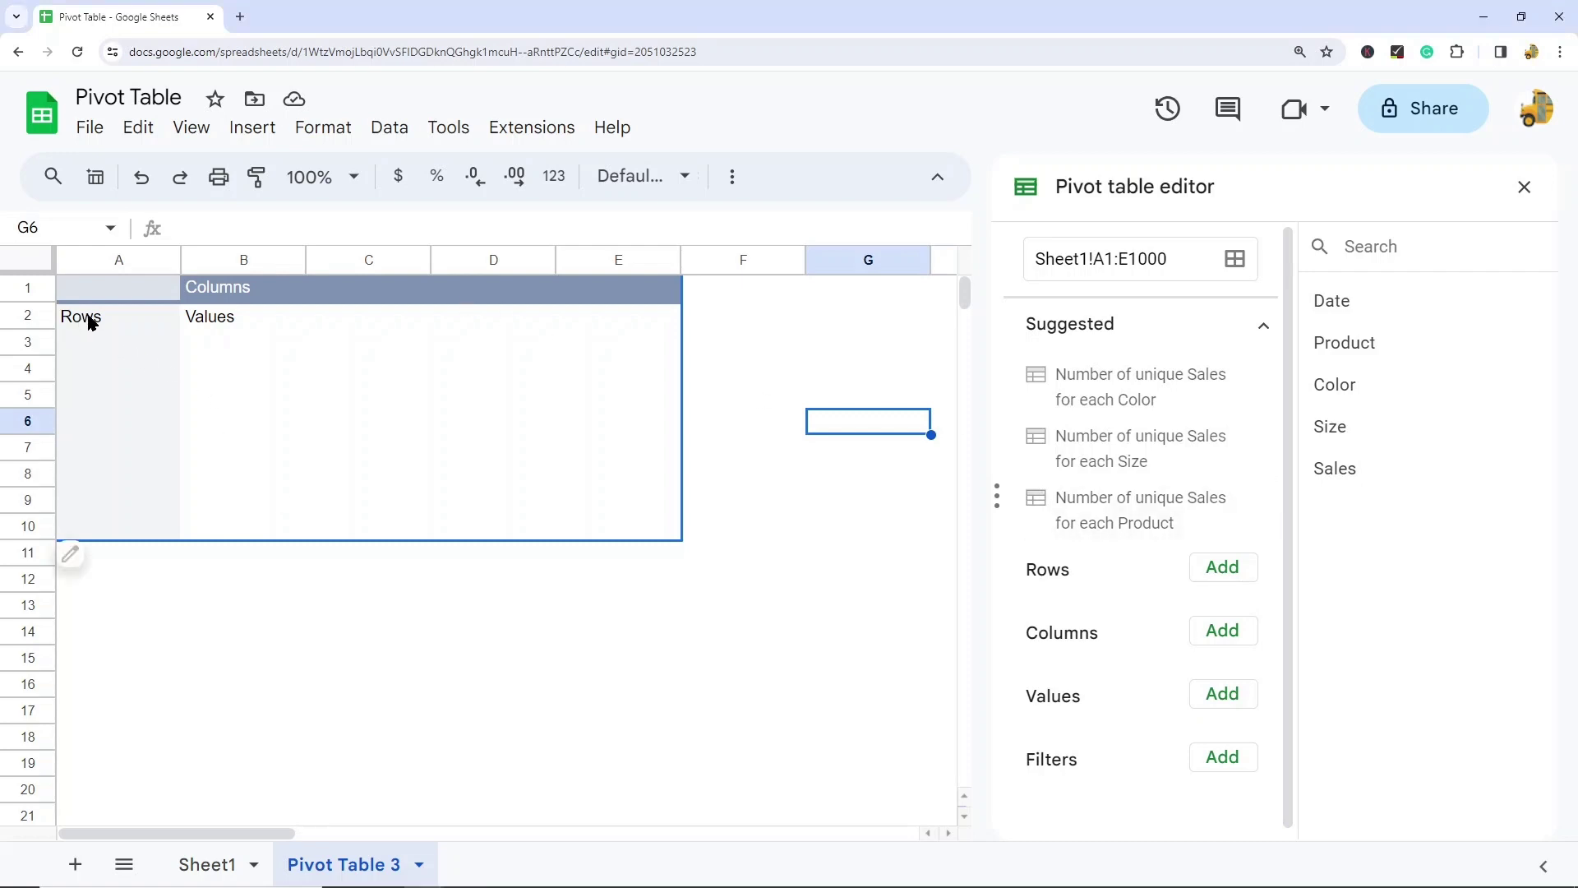
drag(88, 317, 97, 513)
drag(222, 294, 493, 298)
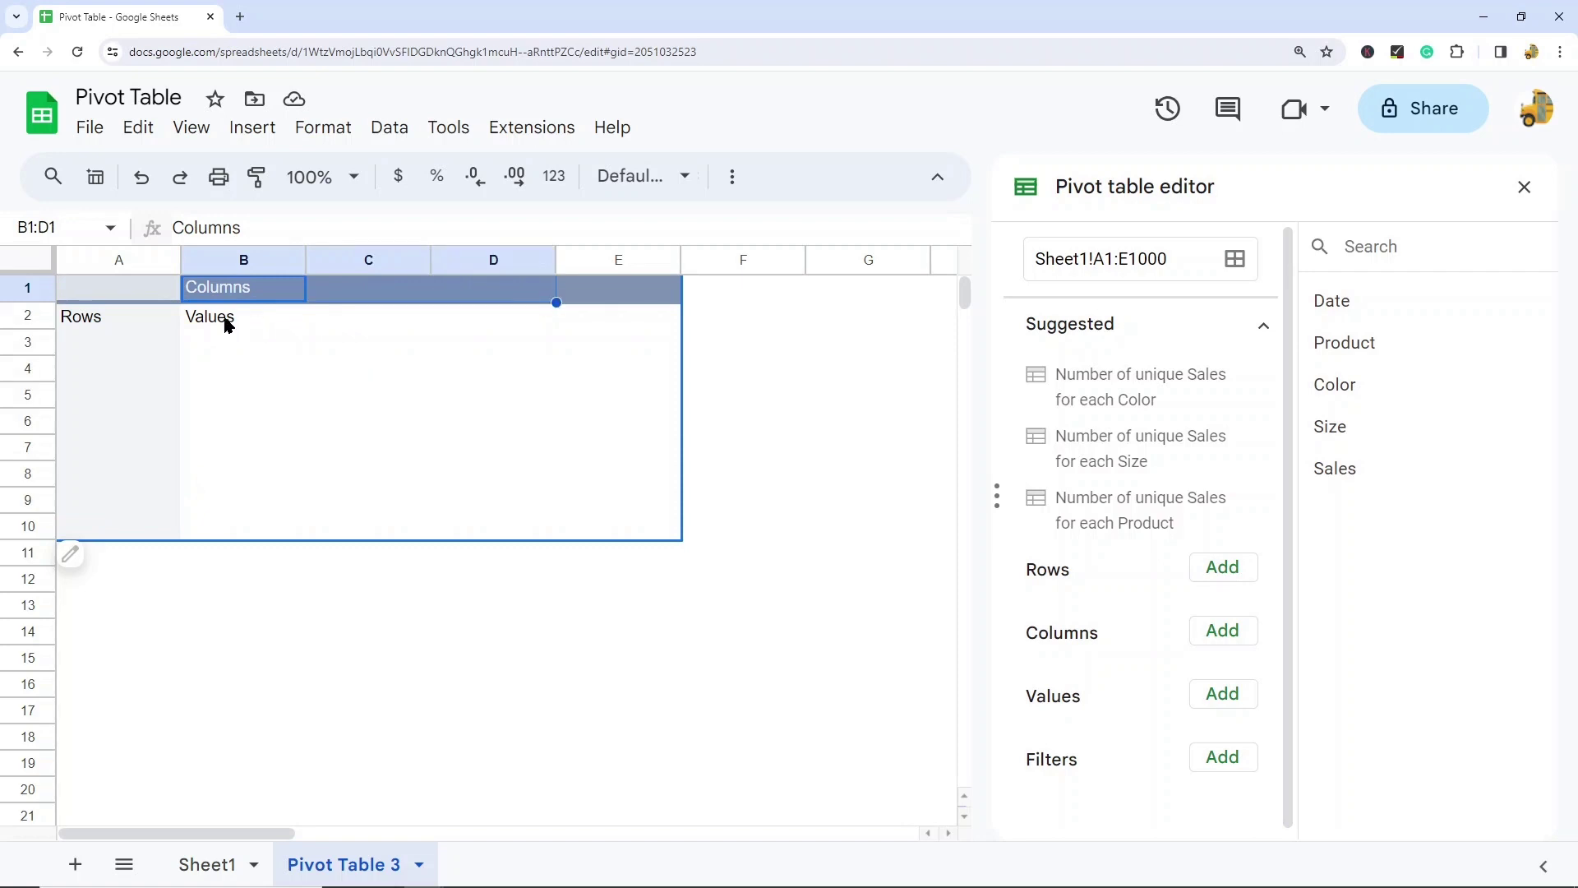
drag(228, 325, 748, 478)
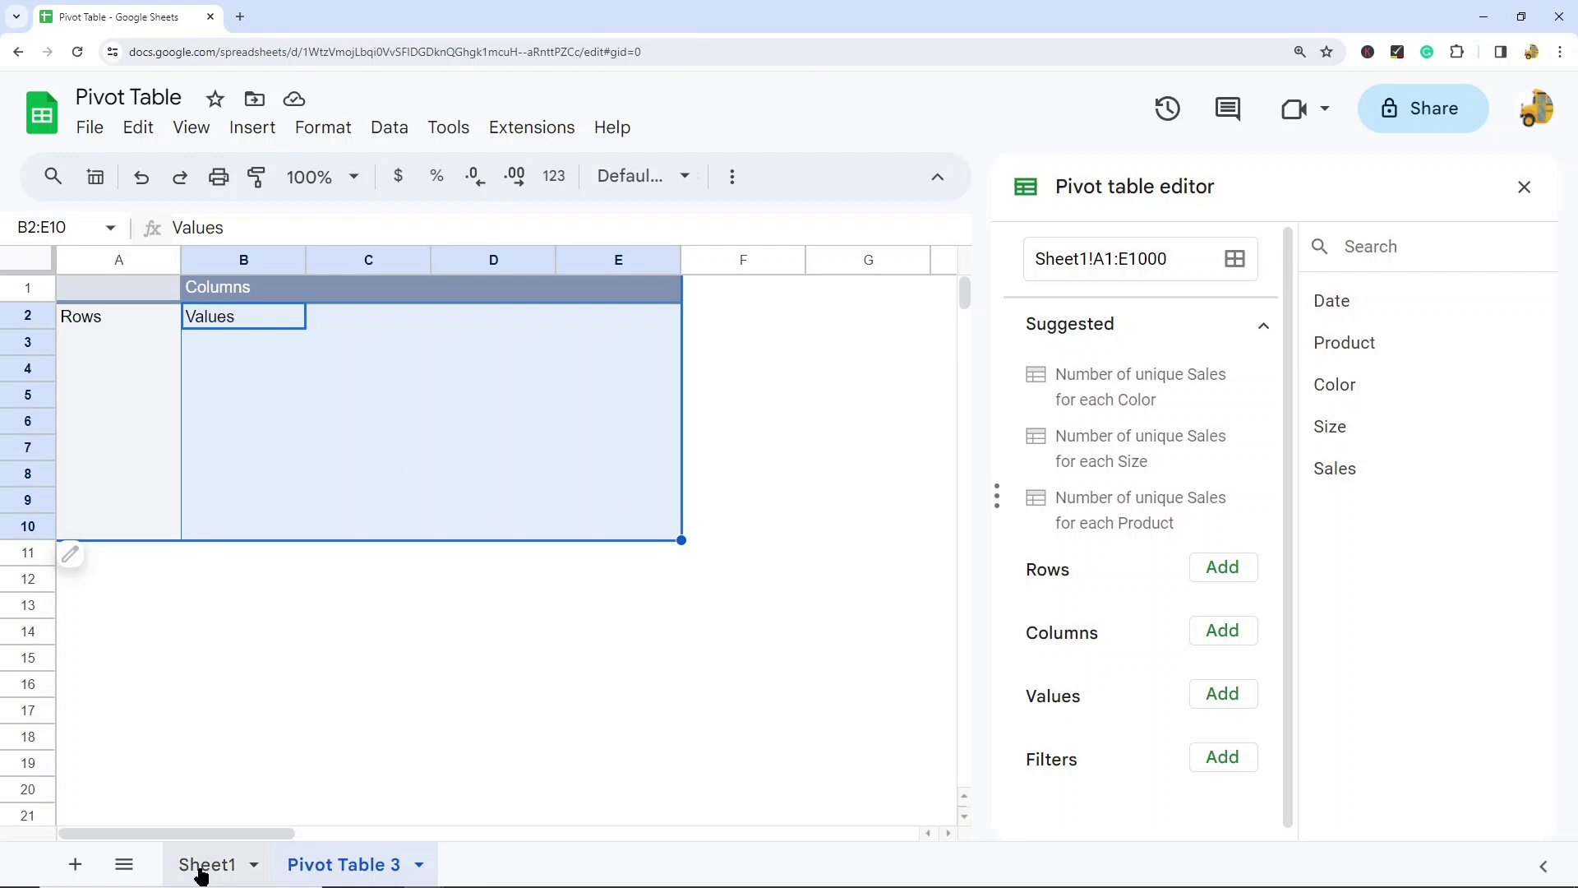
Return to Sheet1 and select the whole Sales column
click(223, 846)
scroll(388, 521, up, 8)
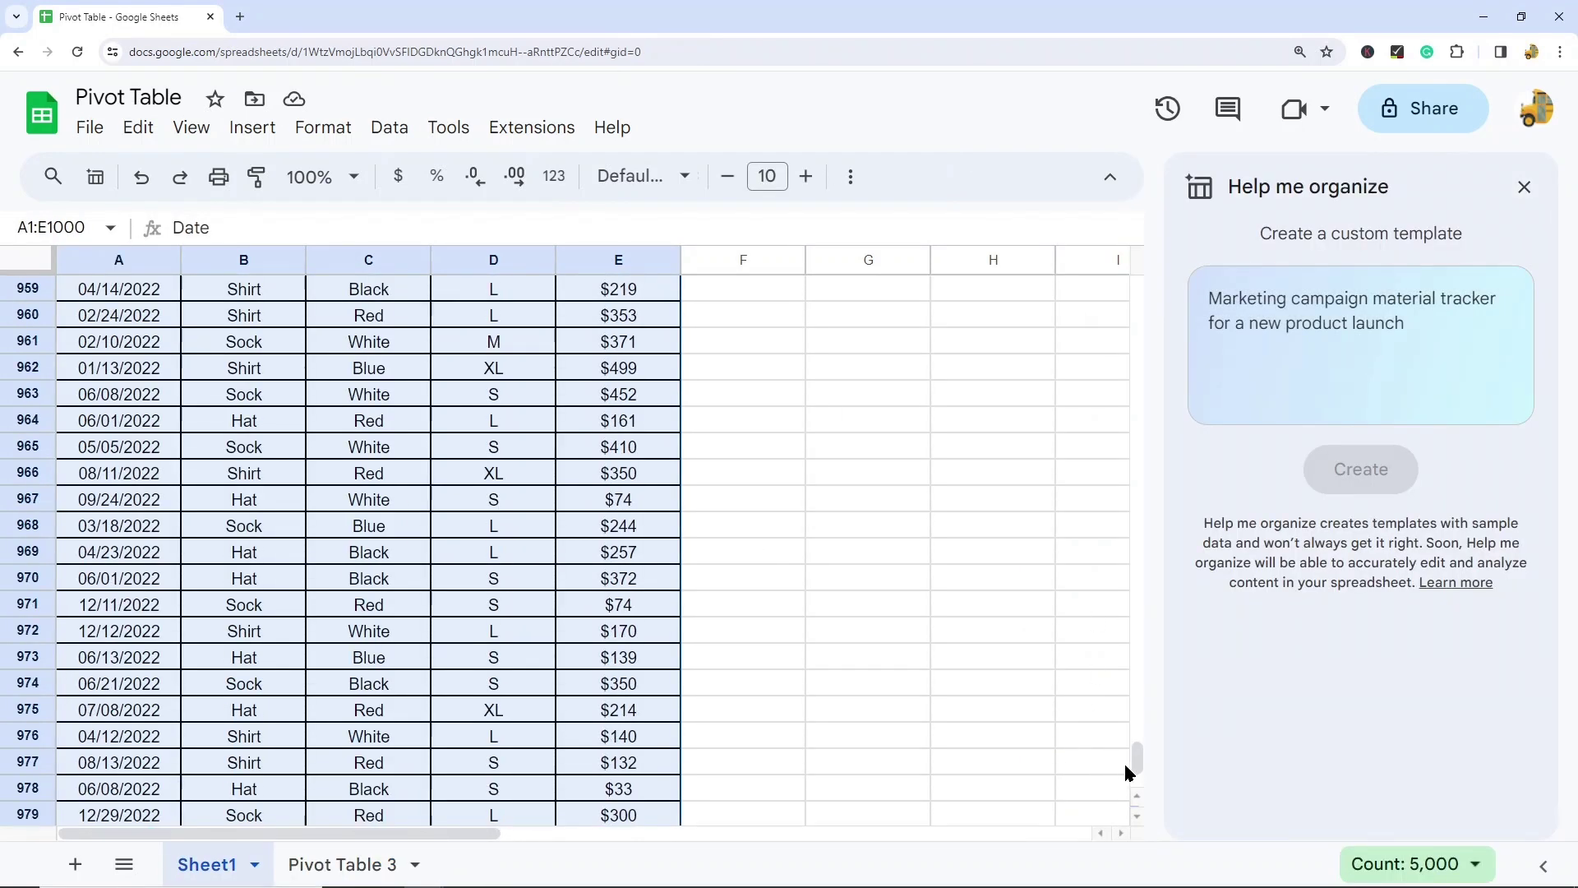
drag(1128, 766, 1128, 234)
click(600, 335)
click(606, 251)
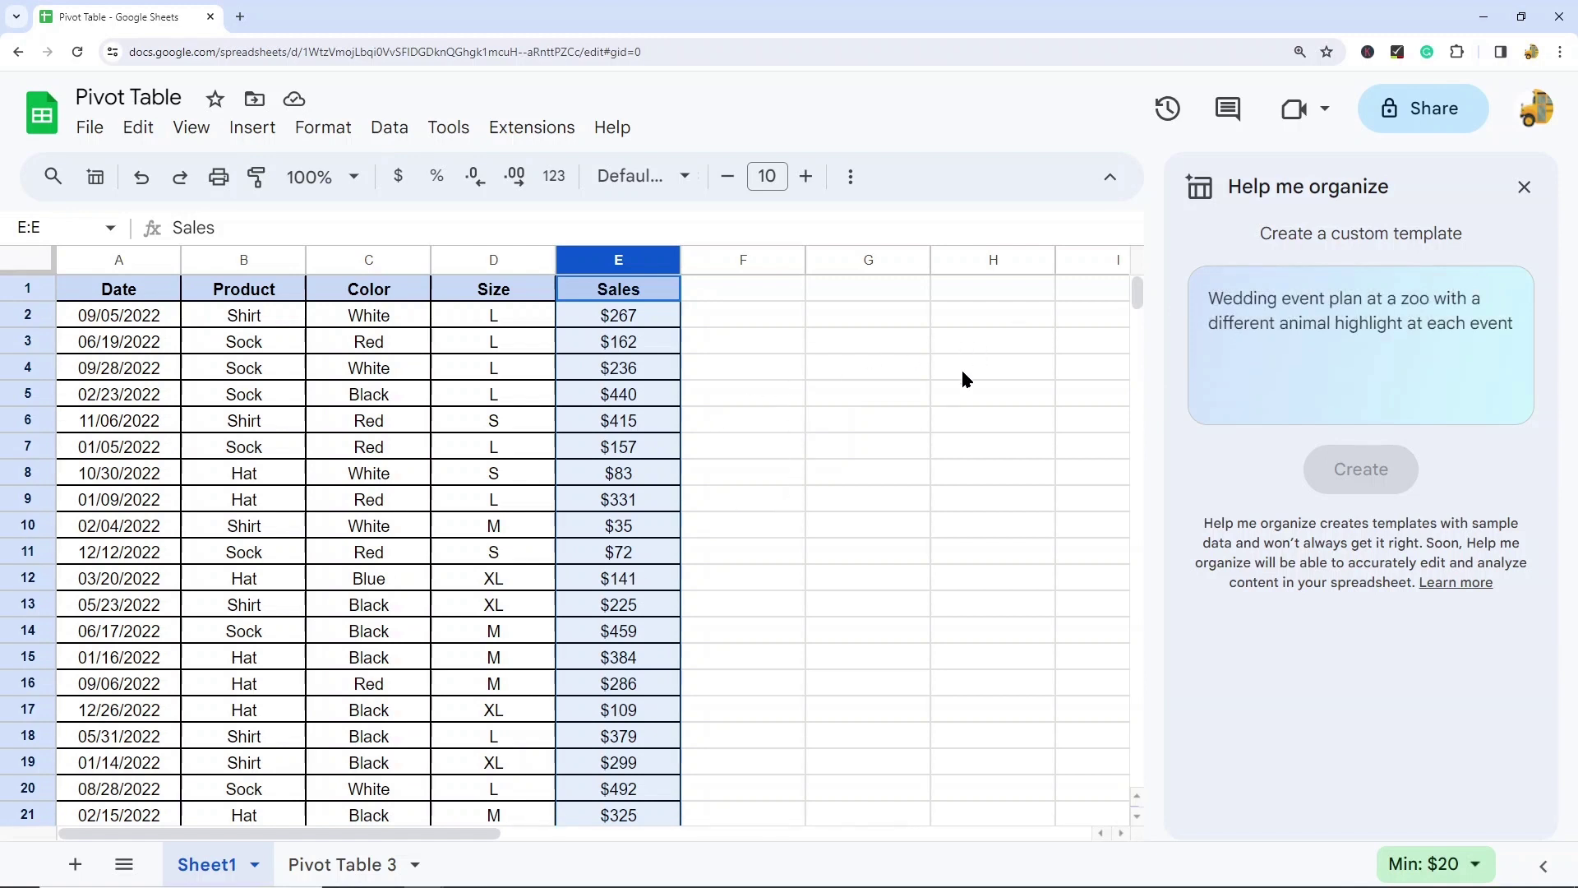
Switch to the Pivot Table 3 sheet and close the Help me organize panel
click(327, 863)
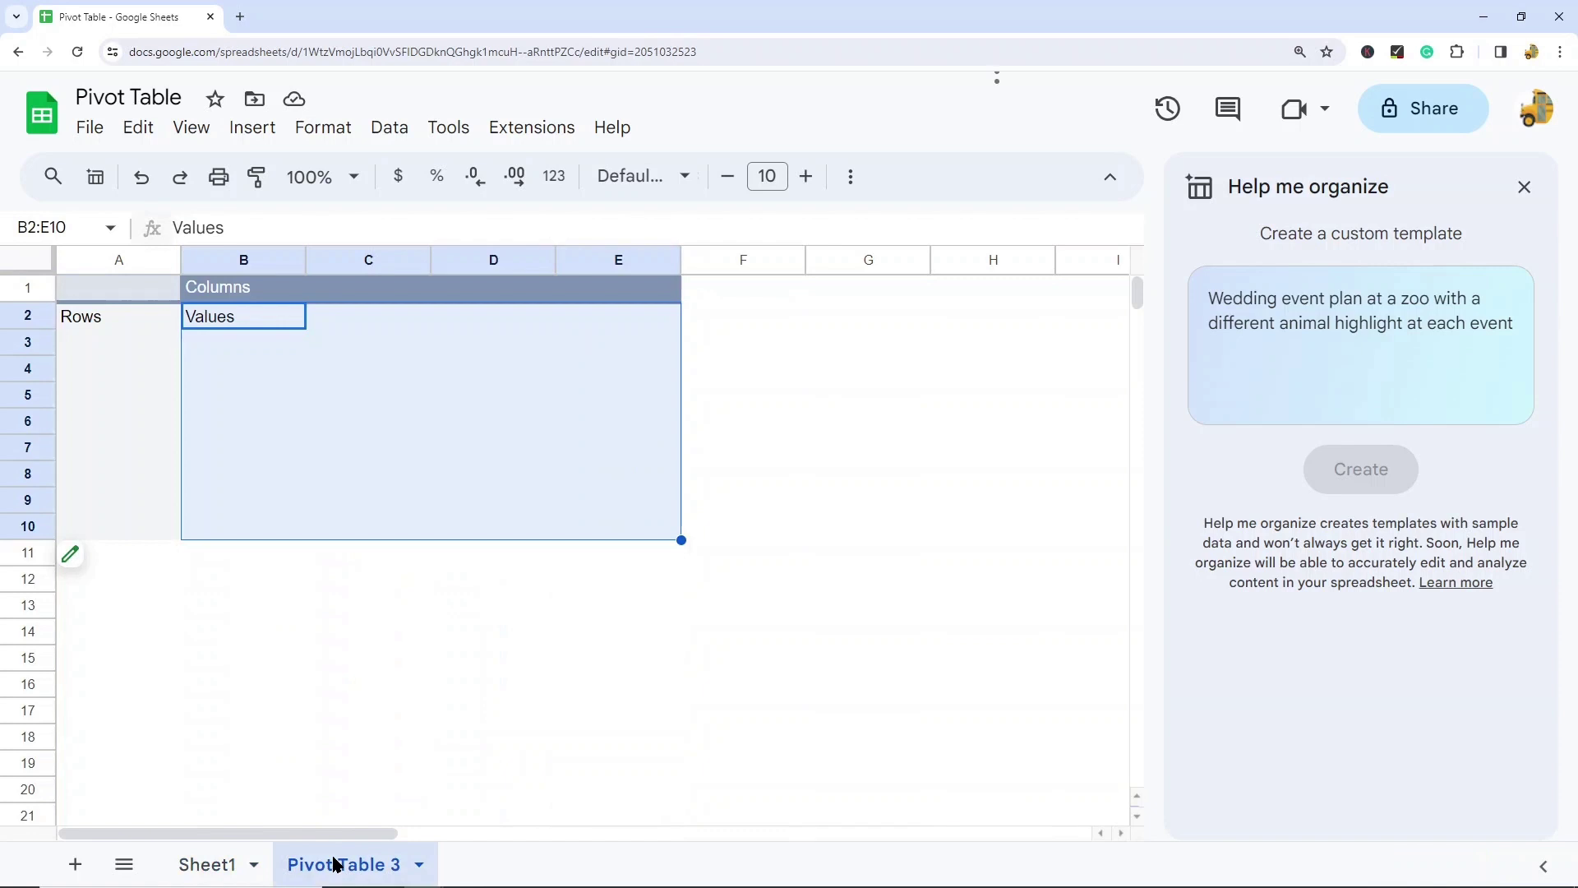
click(321, 638)
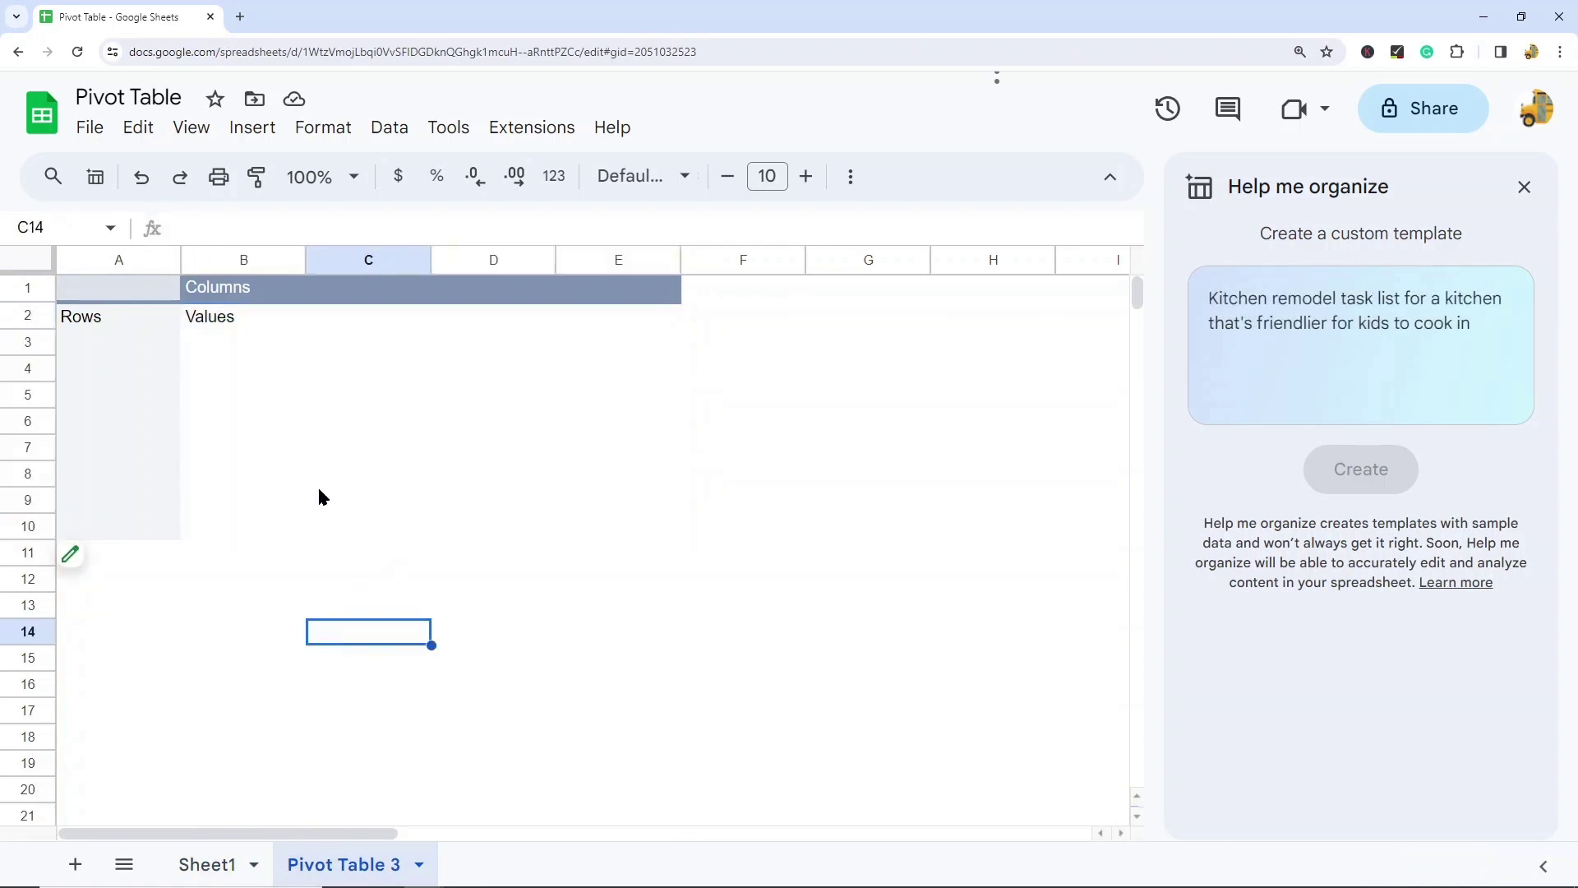
click(1523, 187)
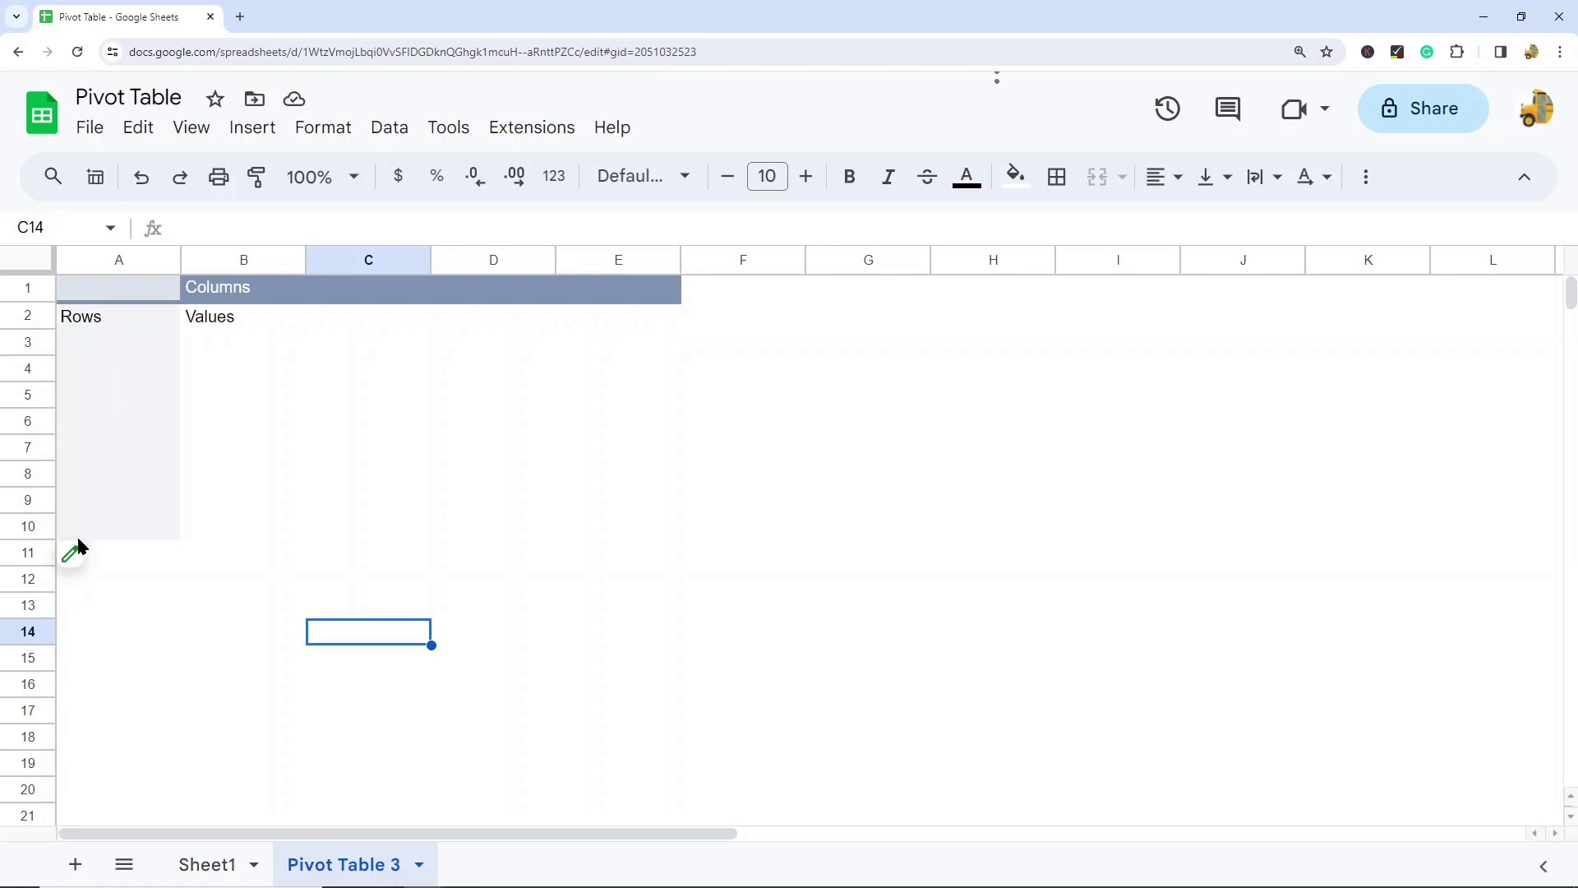
Add Date as the pivot row field and SUM of Sales as the values
click(74, 573)
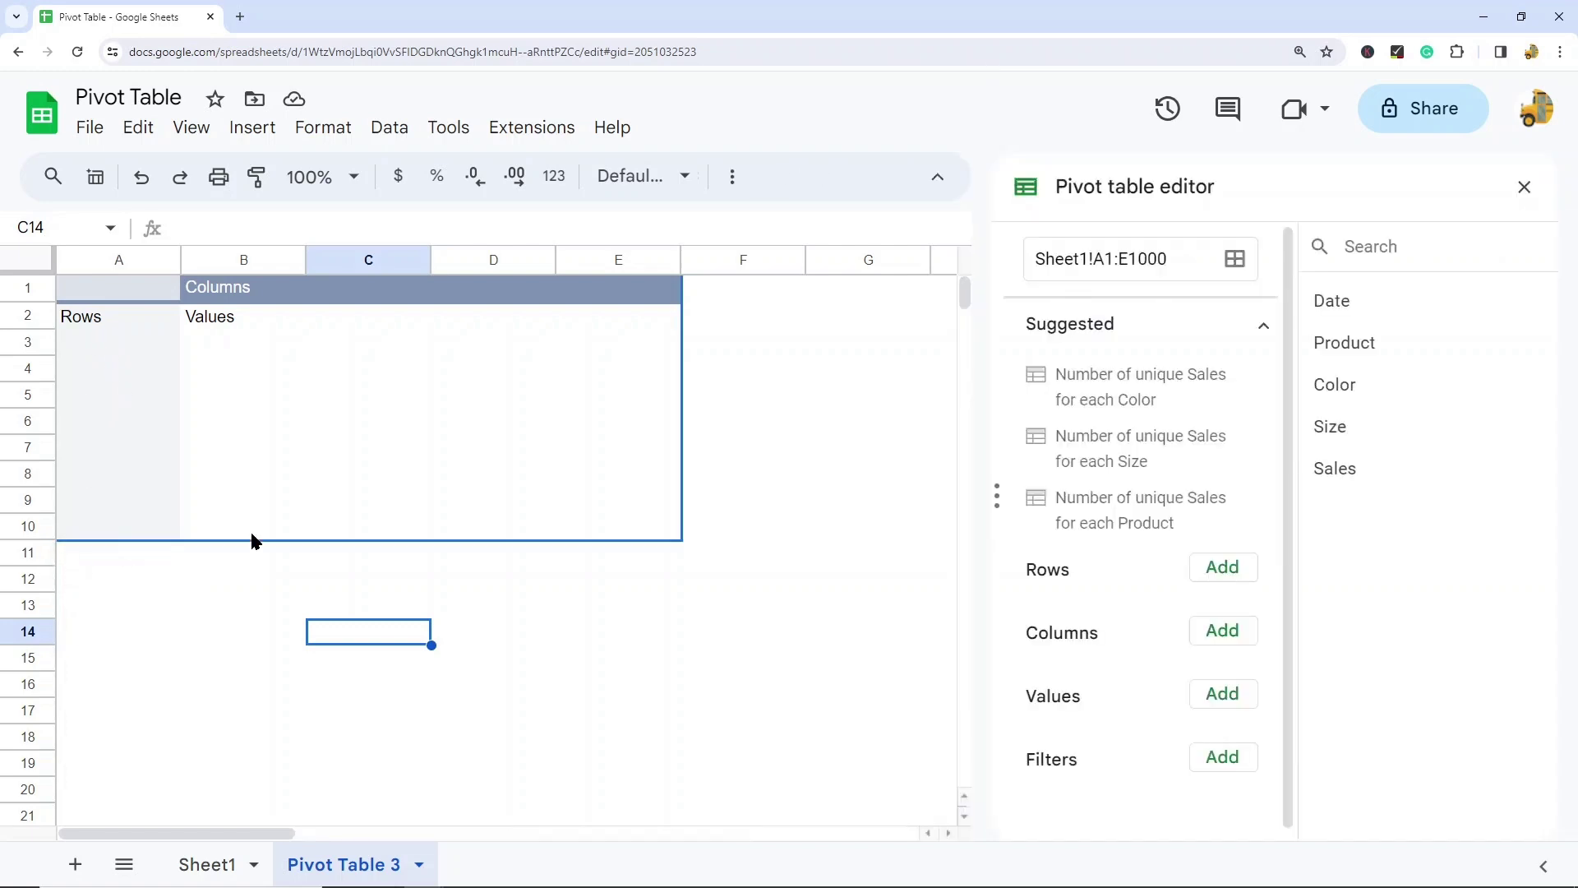
click(1221, 568)
click(1263, 661)
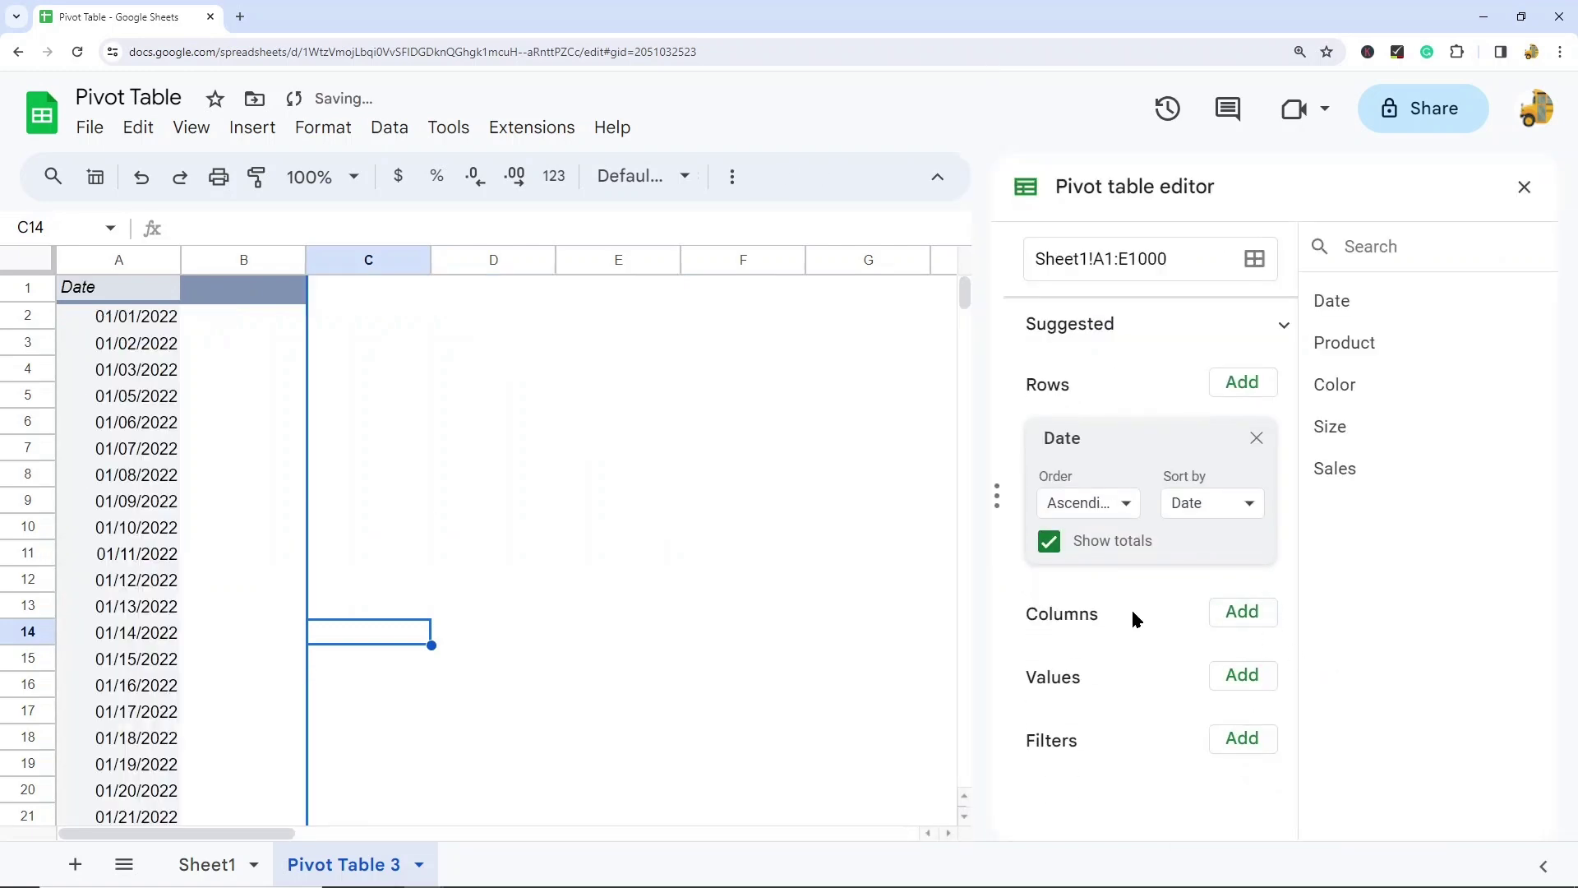
click(1237, 674)
scroll(1285, 803, down, 2)
scroll(1300, 867, down, 1)
click(1296, 856)
Scroll through the daily totals and select the first six to review them
click(452, 401)
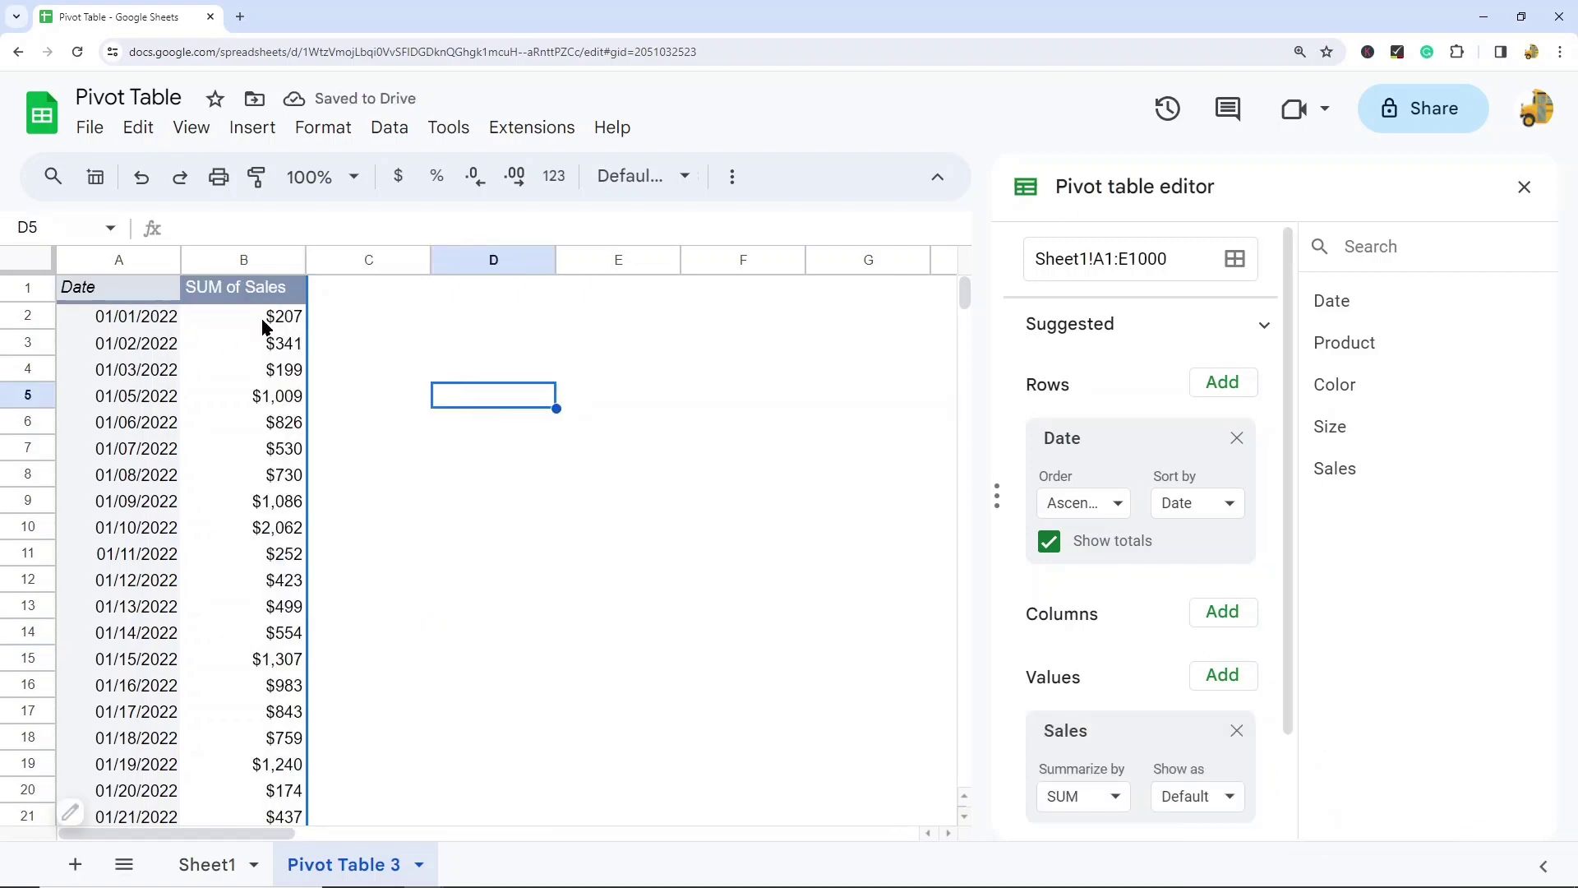
scroll(190, 510, down, 6)
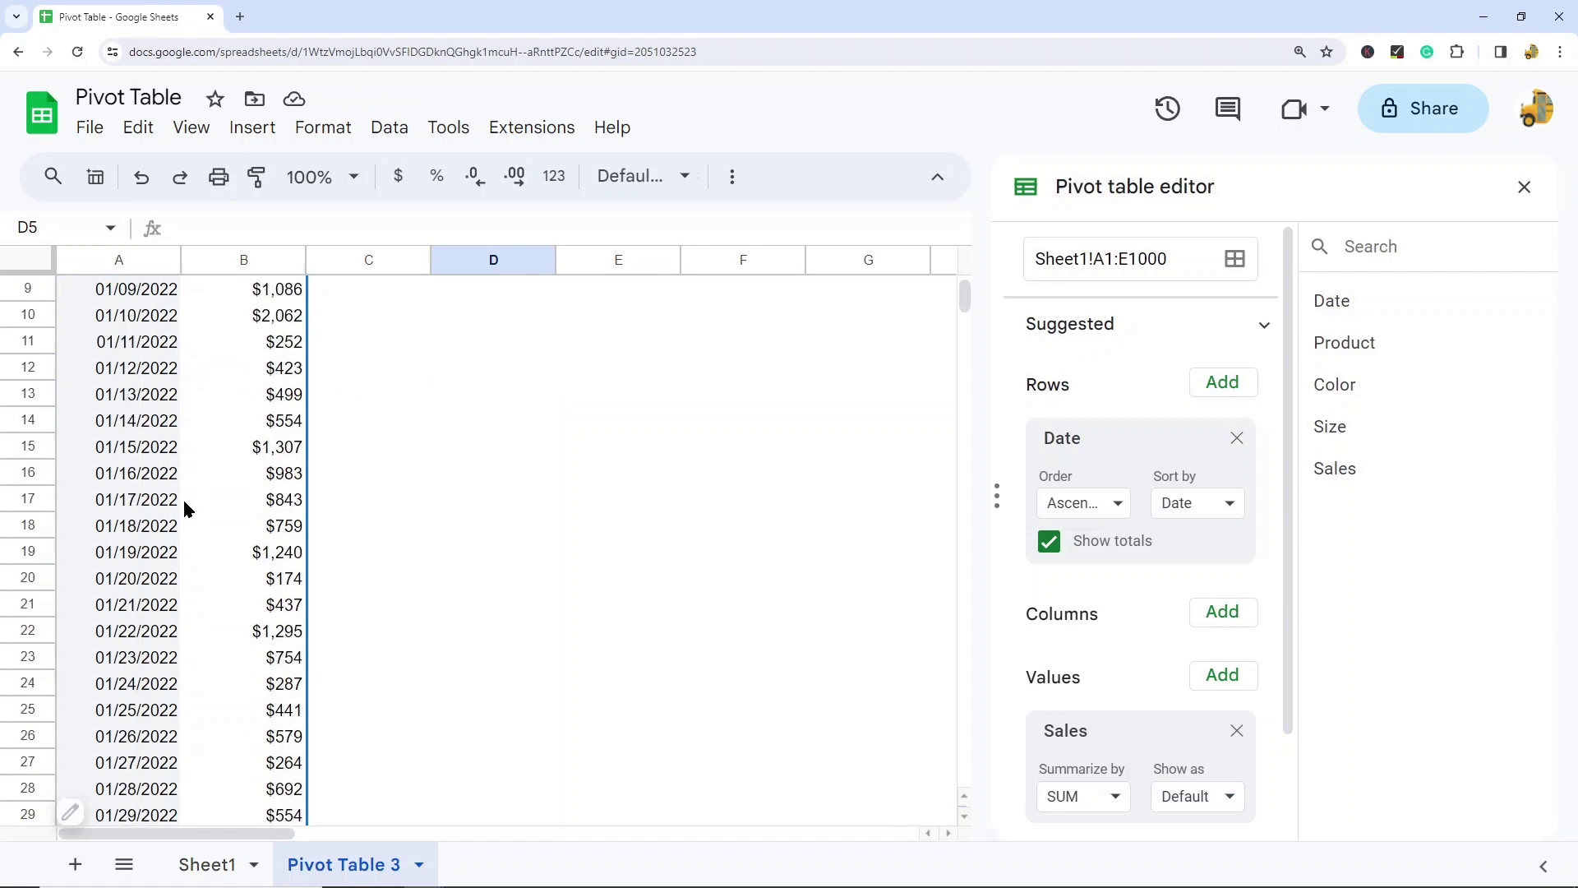
scroll(237, 540, down, 4)
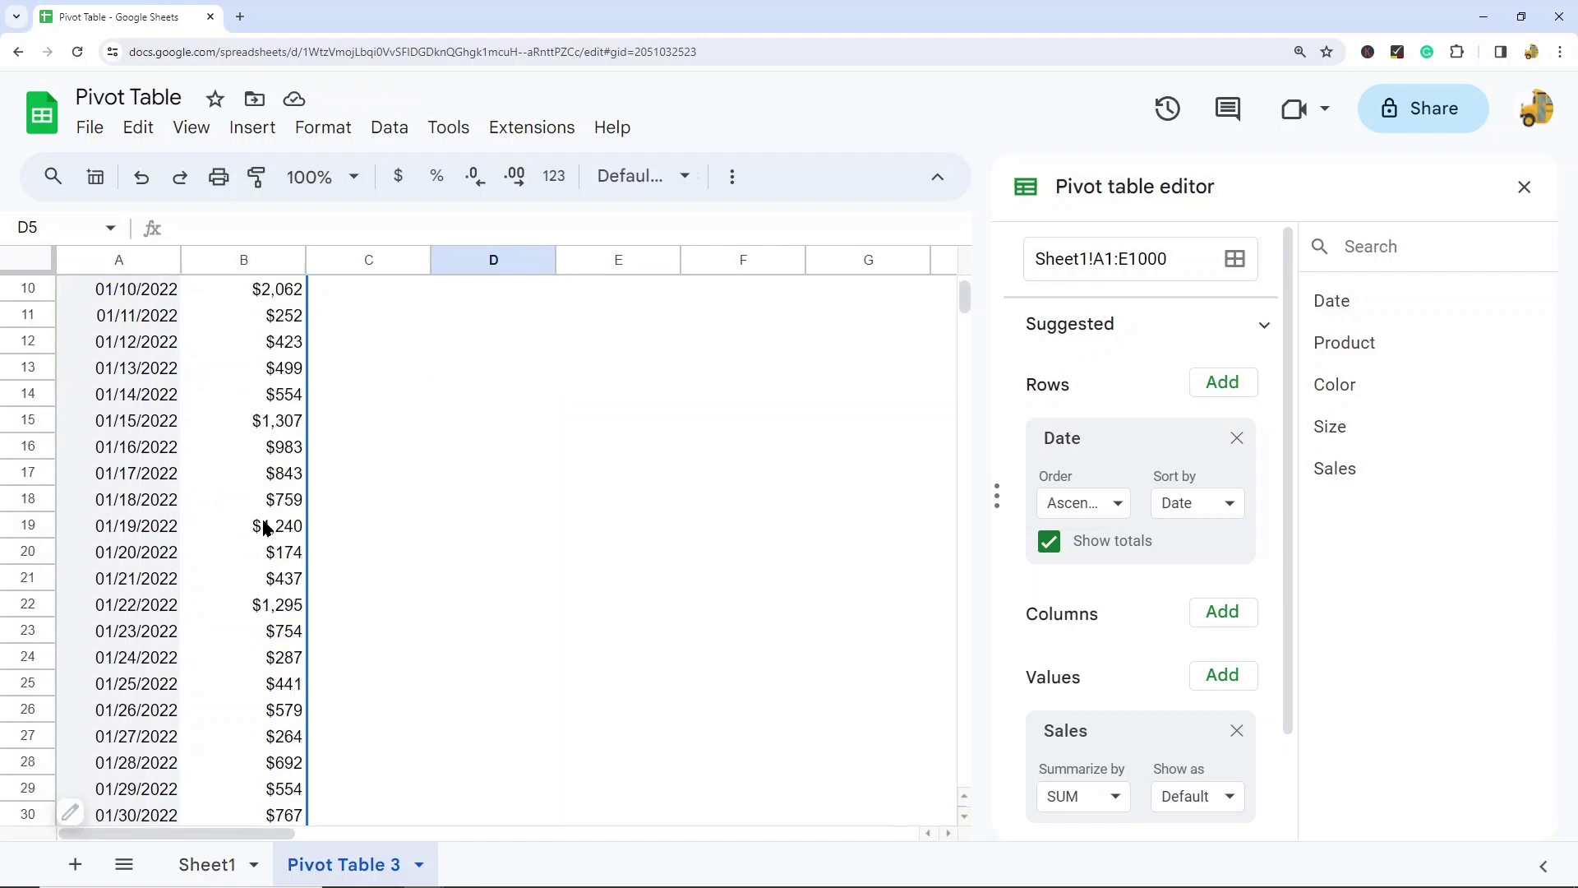
scroll(238, 539, up, 10)
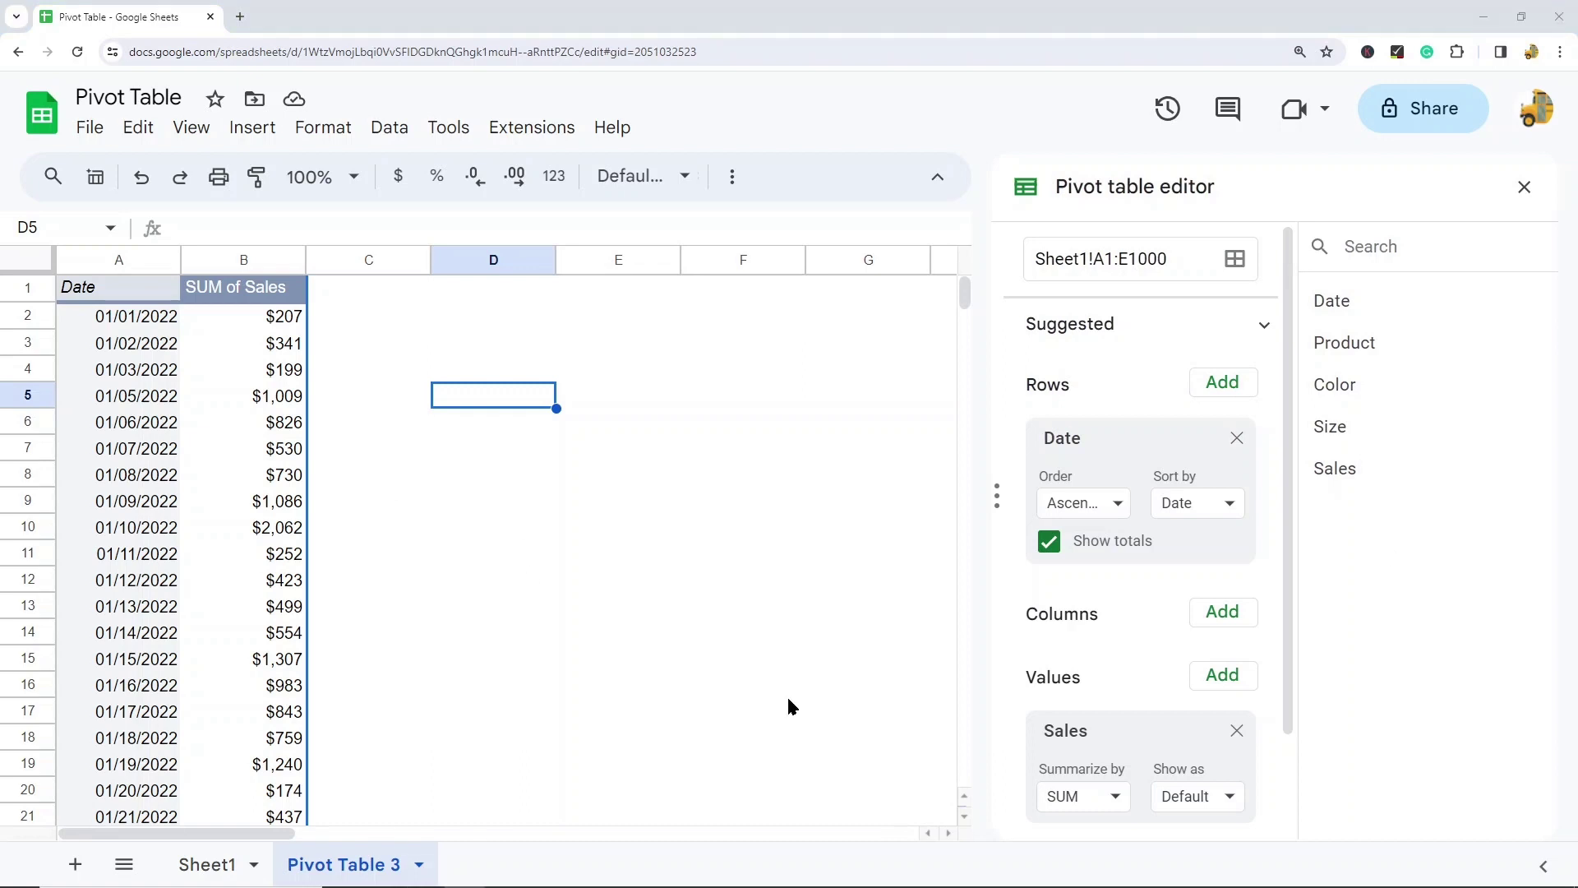
drag(269, 317, 308, 431)
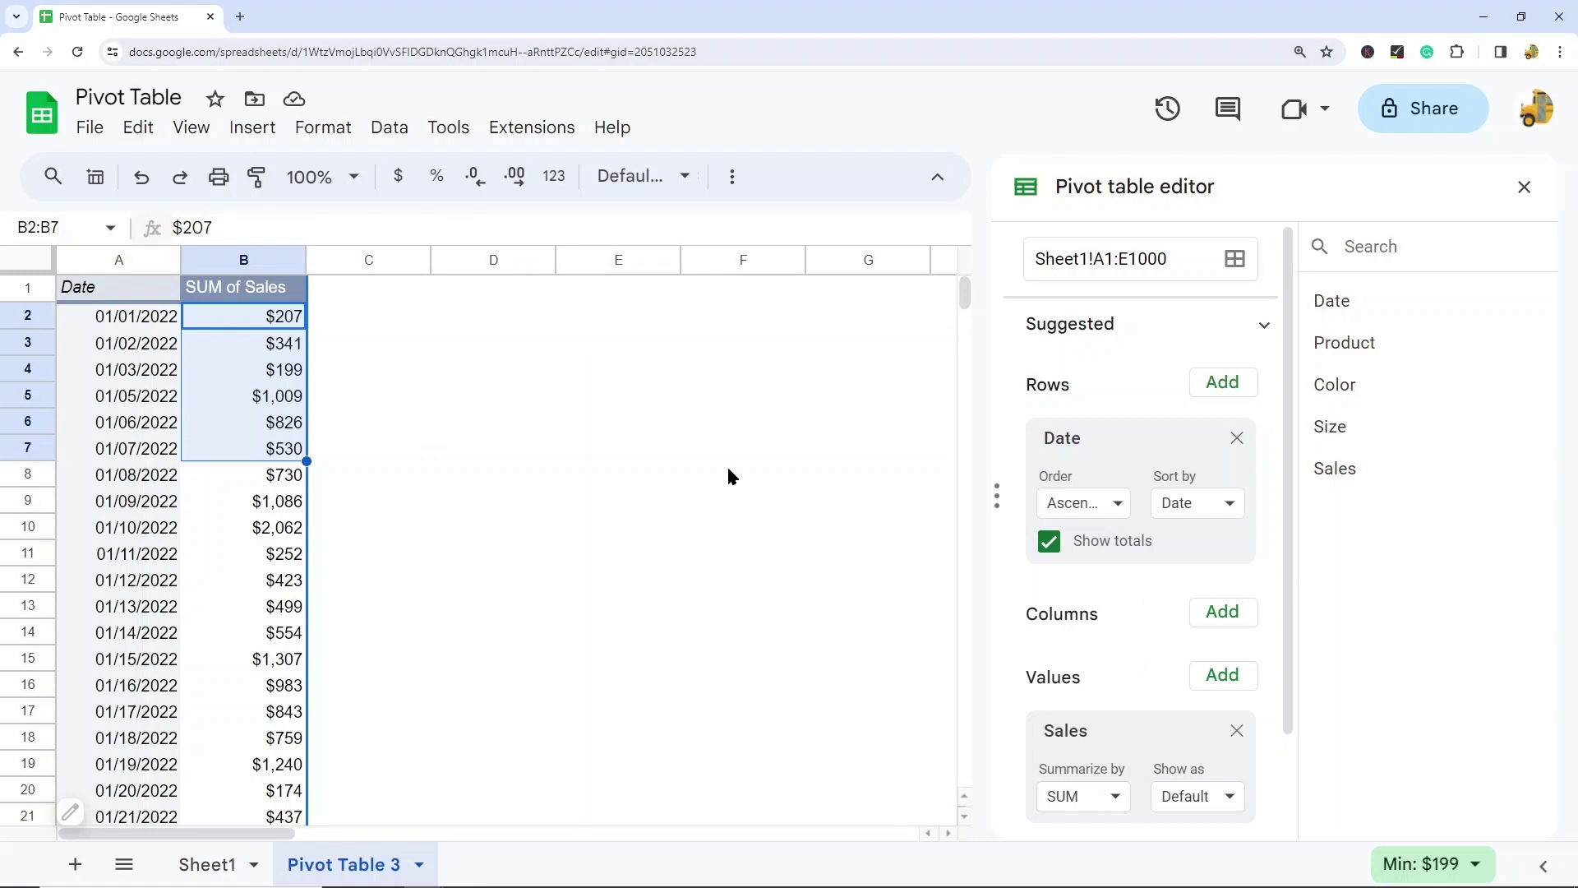
click(311, 342)
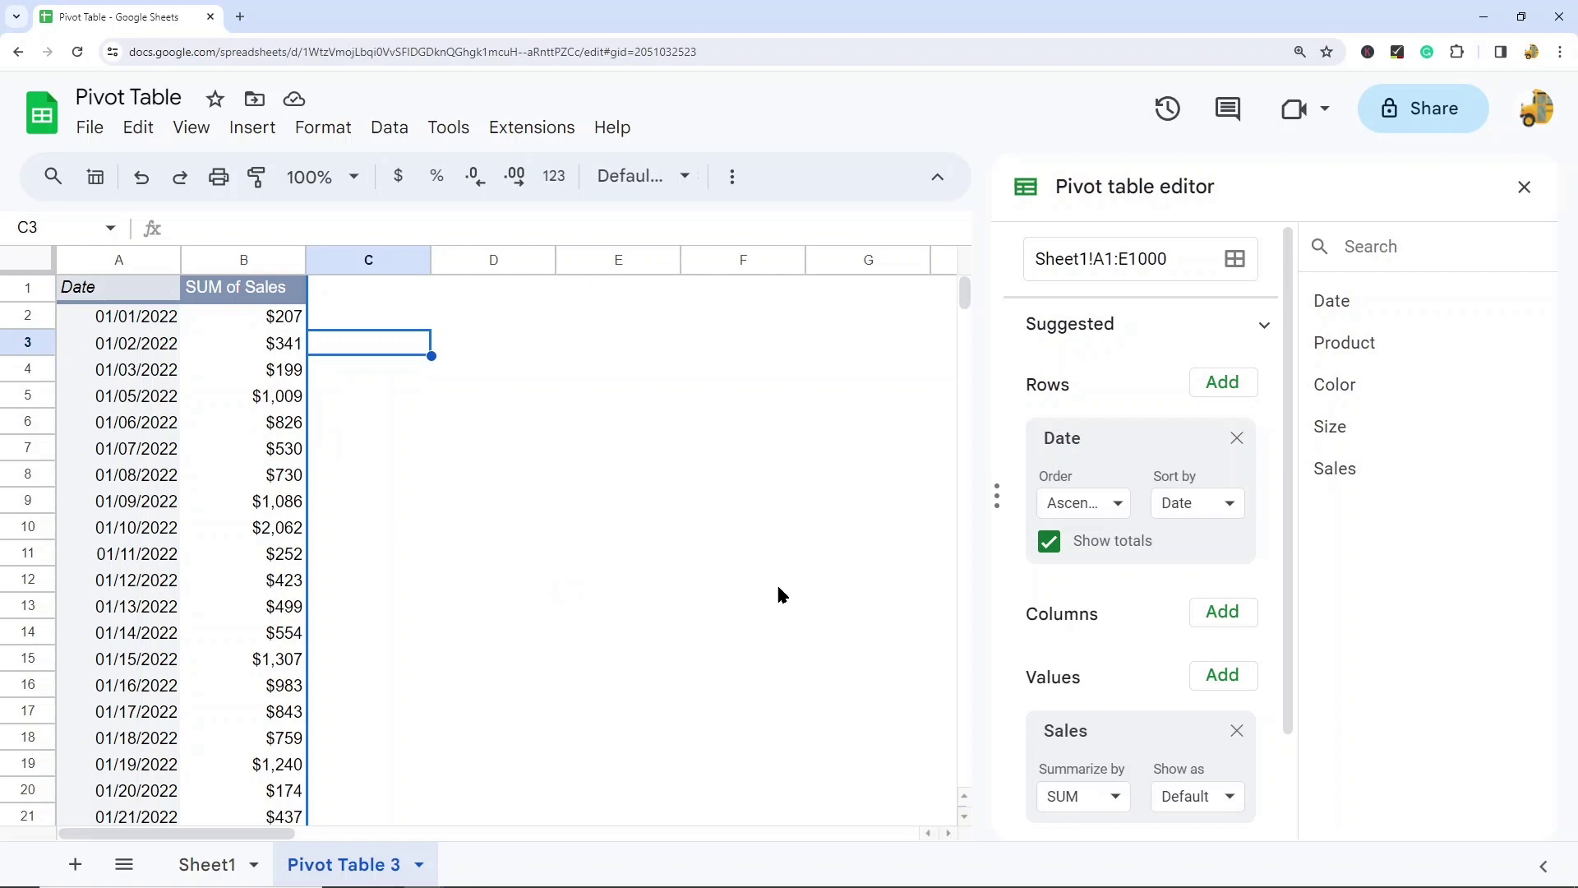
Add Product as the column field, then check the 01/05/2022 Hat, Shirt, Sock and Grand Total values
click(1223, 613)
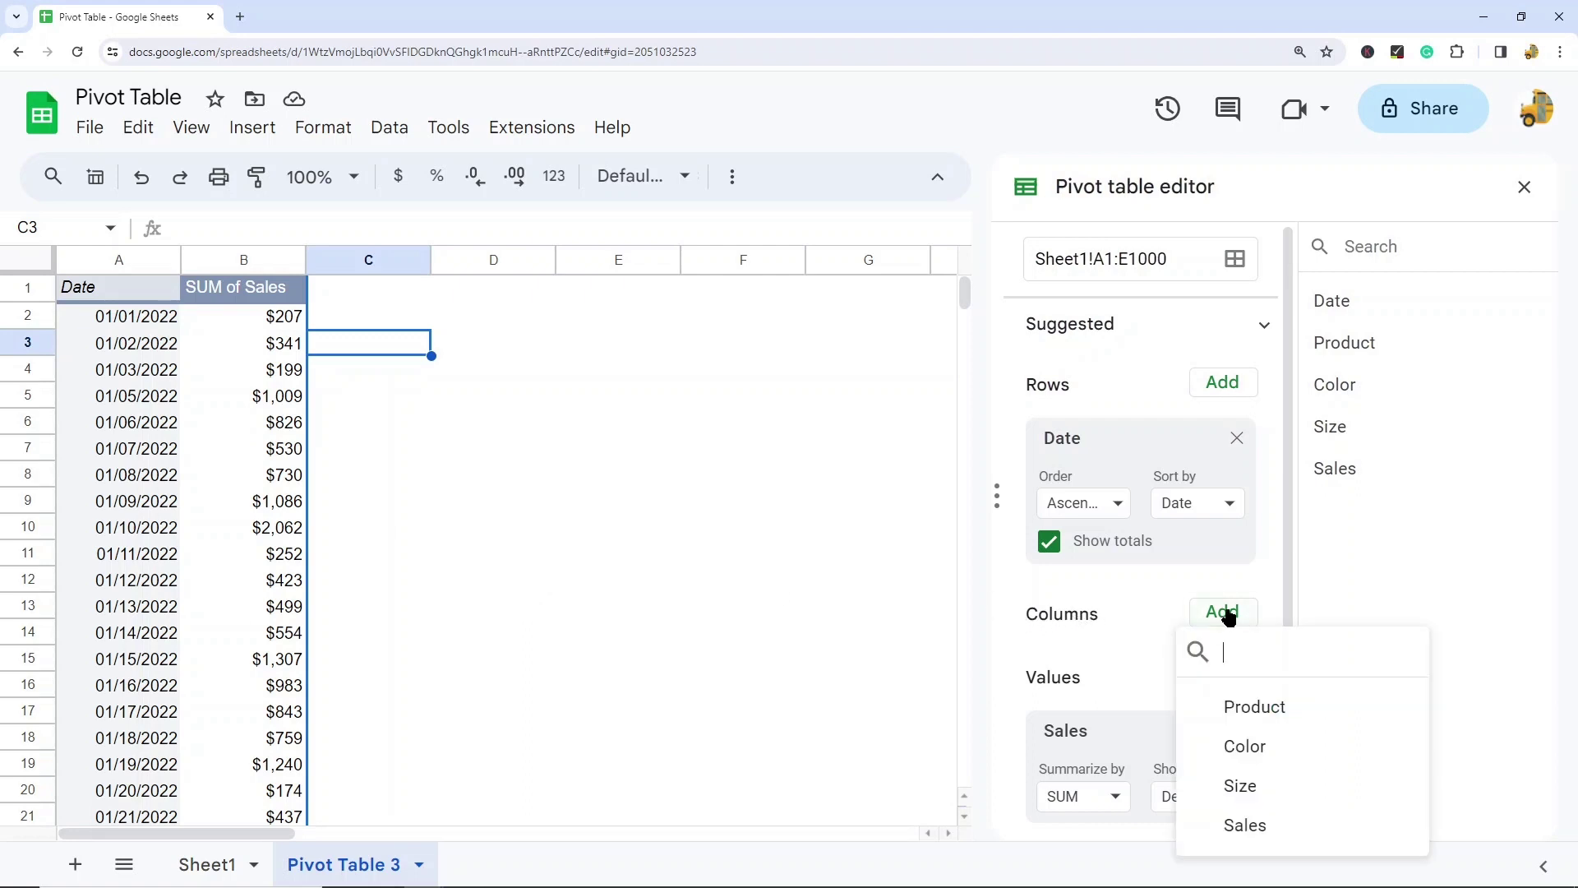
click(1259, 710)
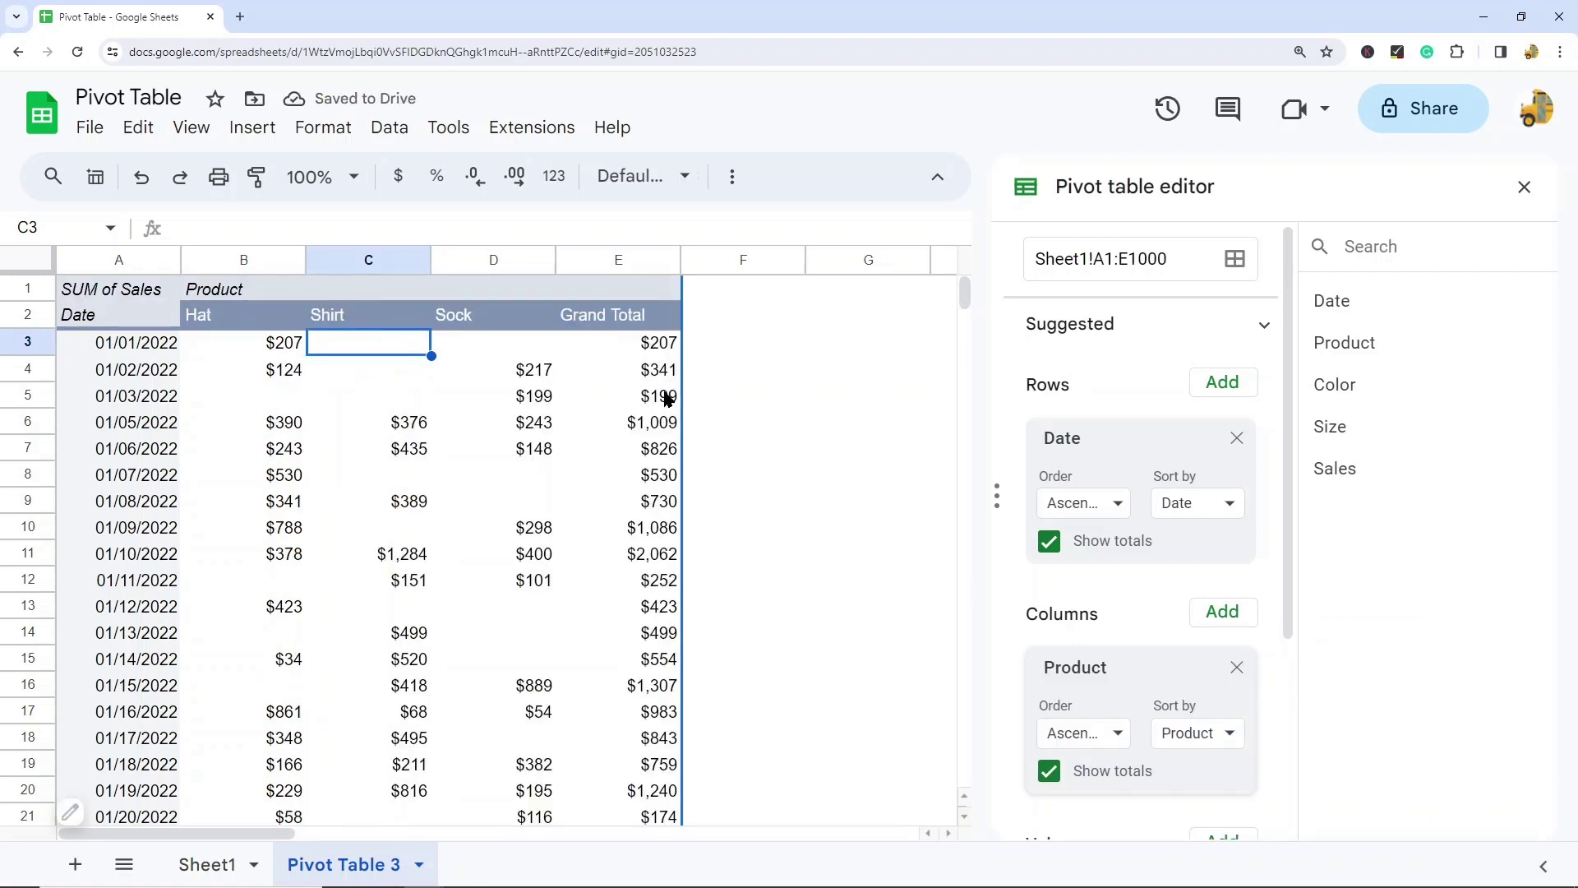
click(658, 423)
click(288, 428)
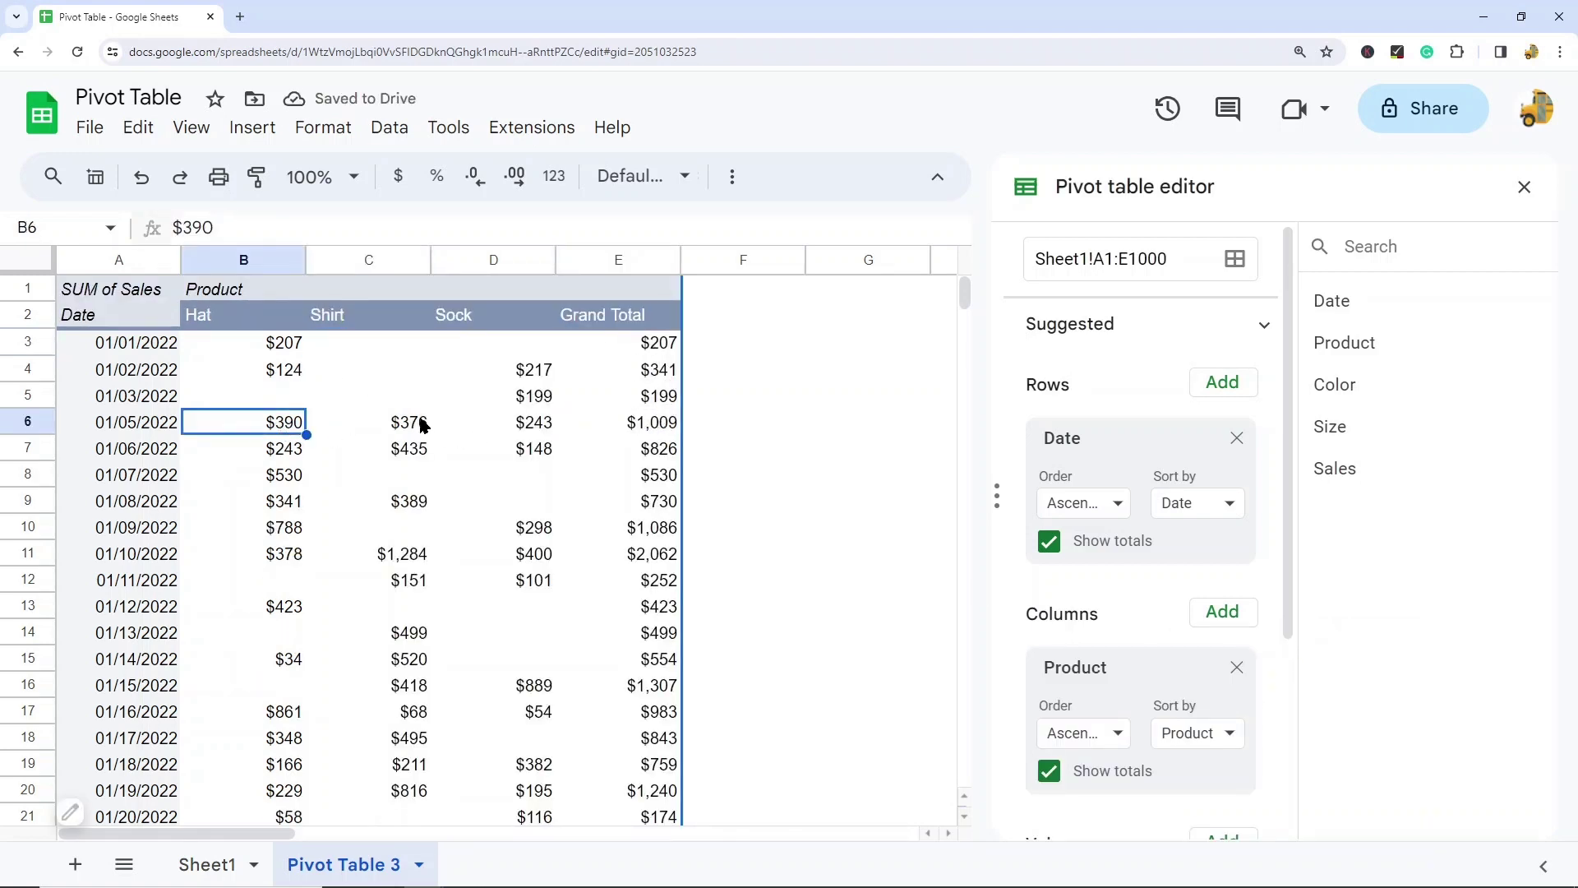
click(413, 425)
click(446, 430)
click(426, 429)
click(615, 419)
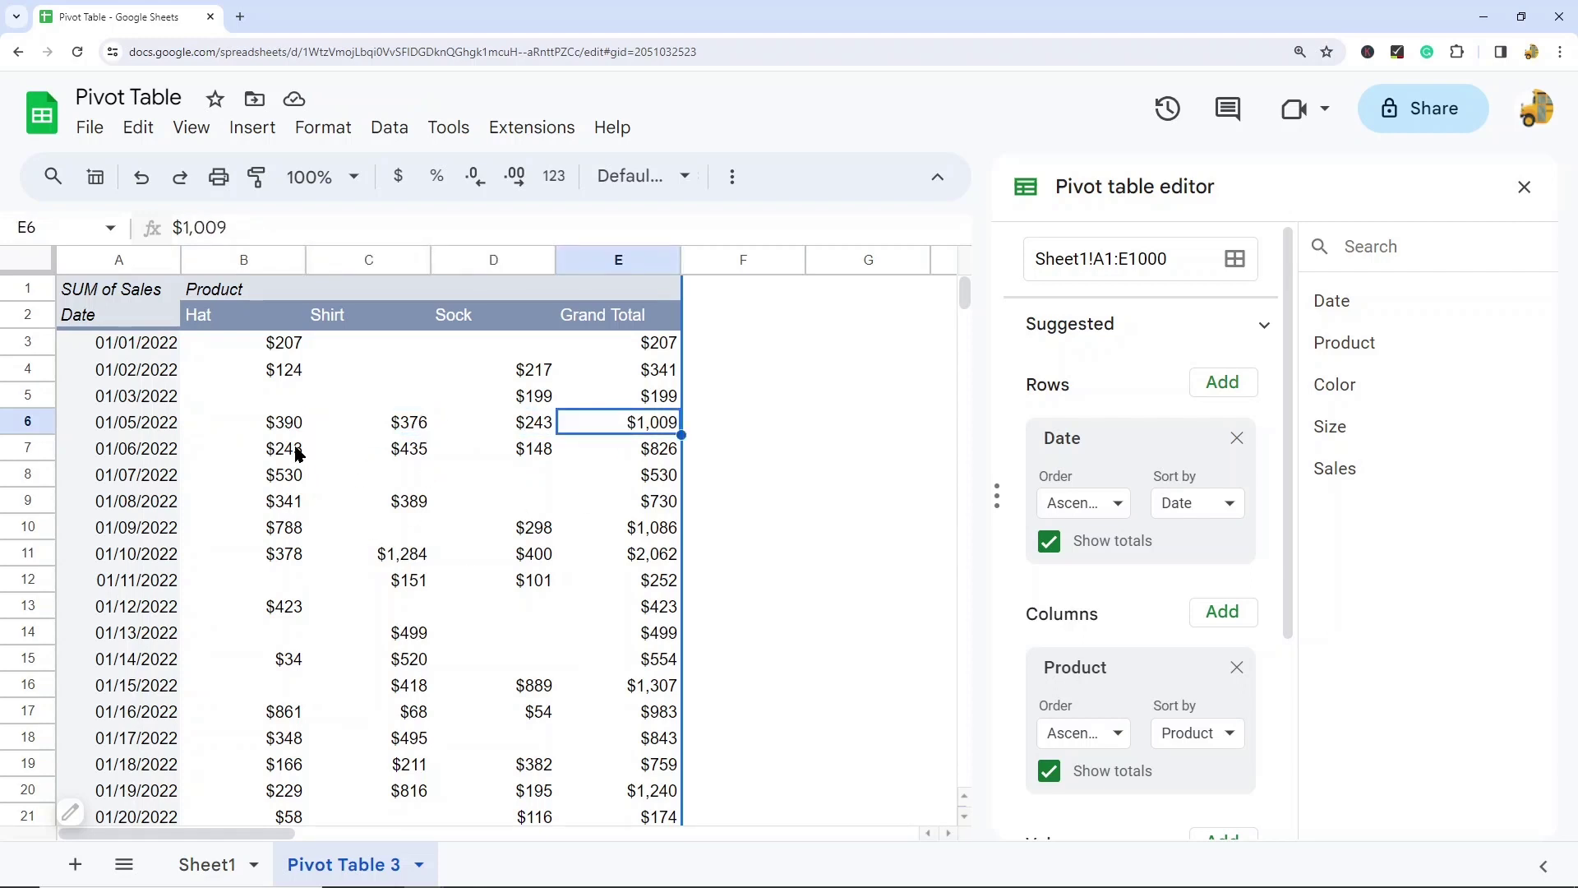
click(243, 326)
key(shift+Right)
key(shift+Right)
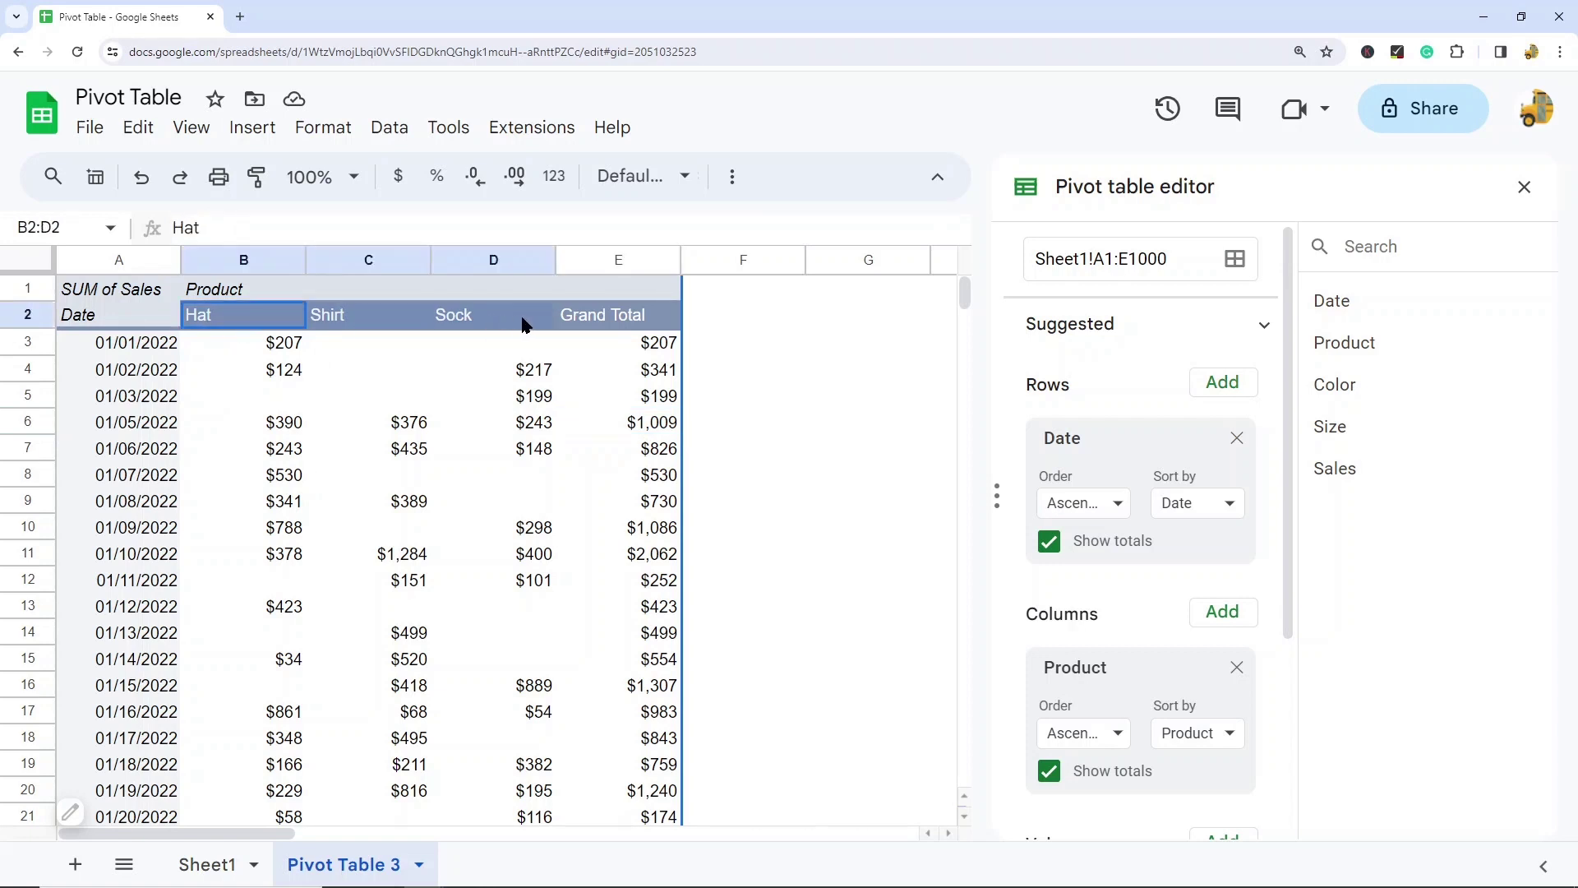
scroll(457, 435, down, 2)
scroll(416, 506, up, 2)
click(216, 857)
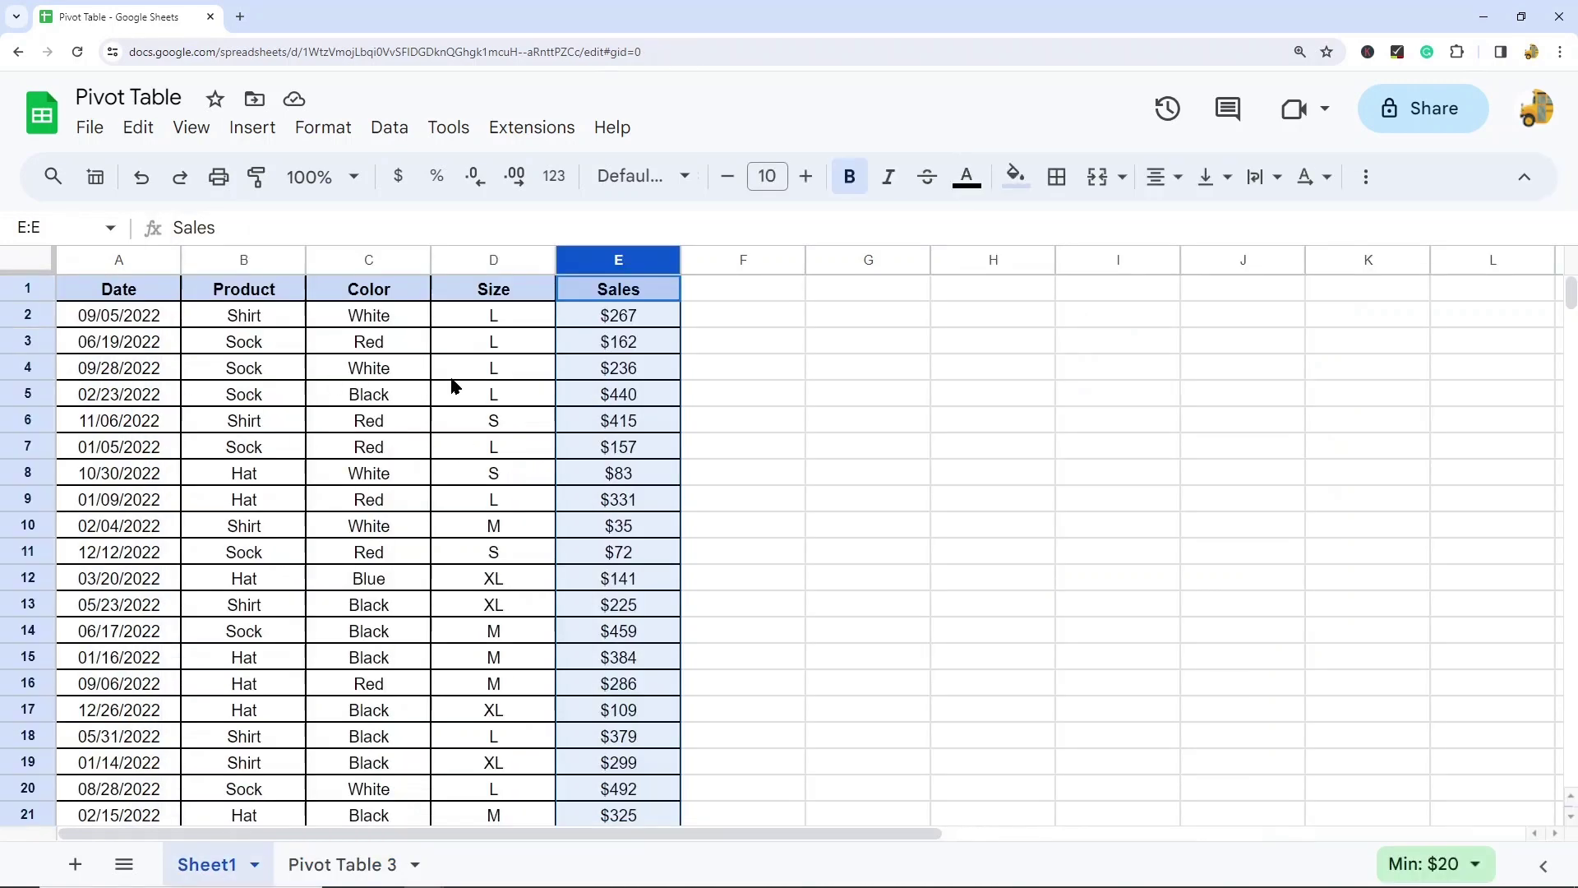
click(310, 863)
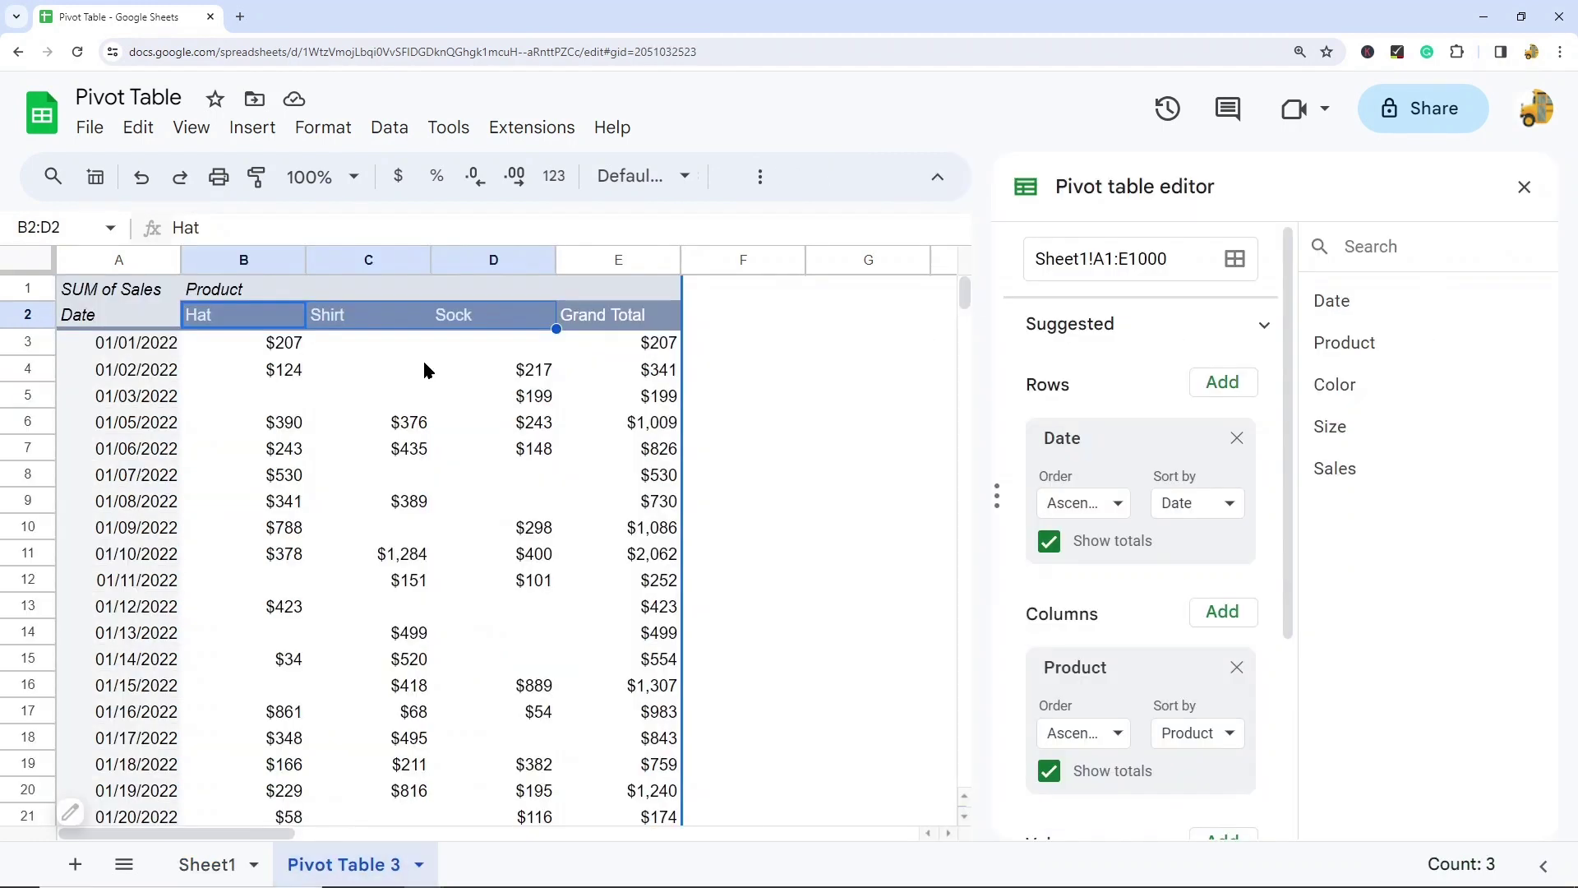
click(217, 860)
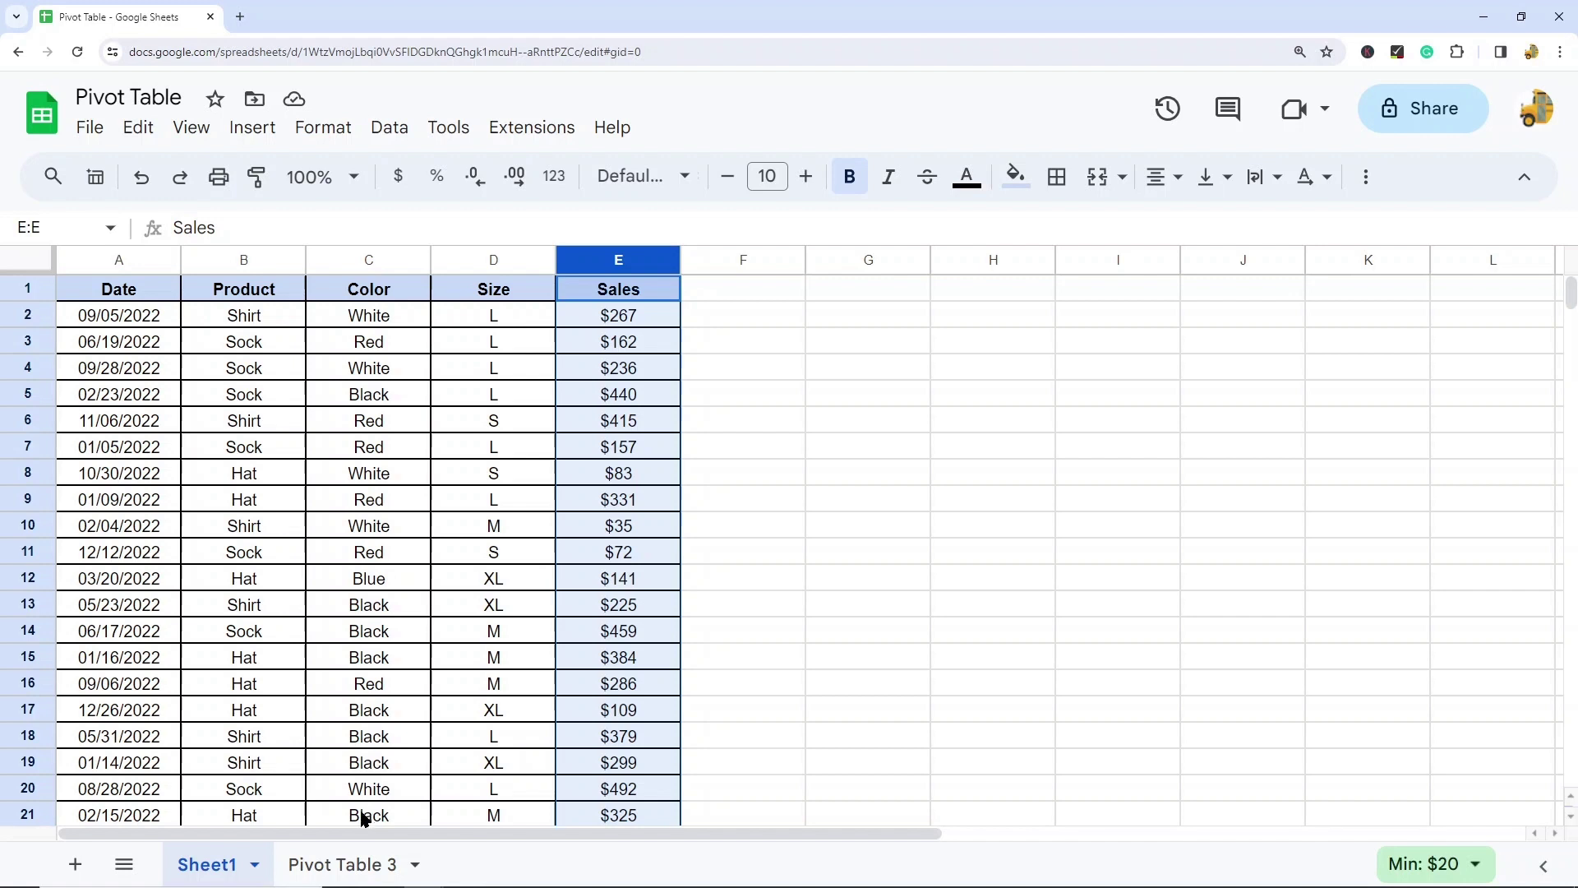
click(355, 860)
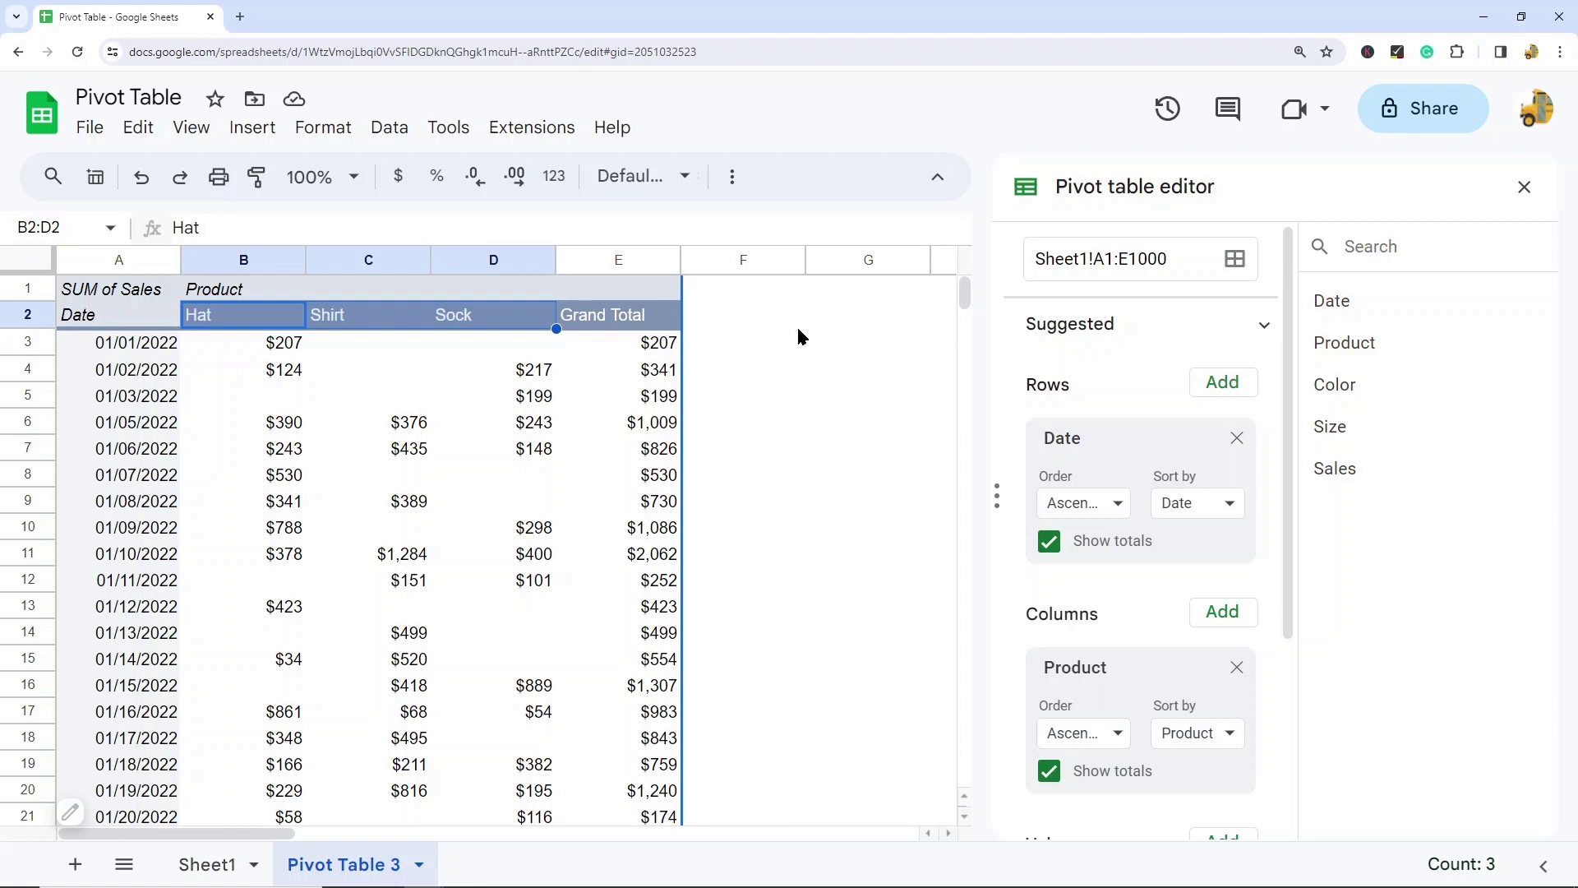
click(868, 421)
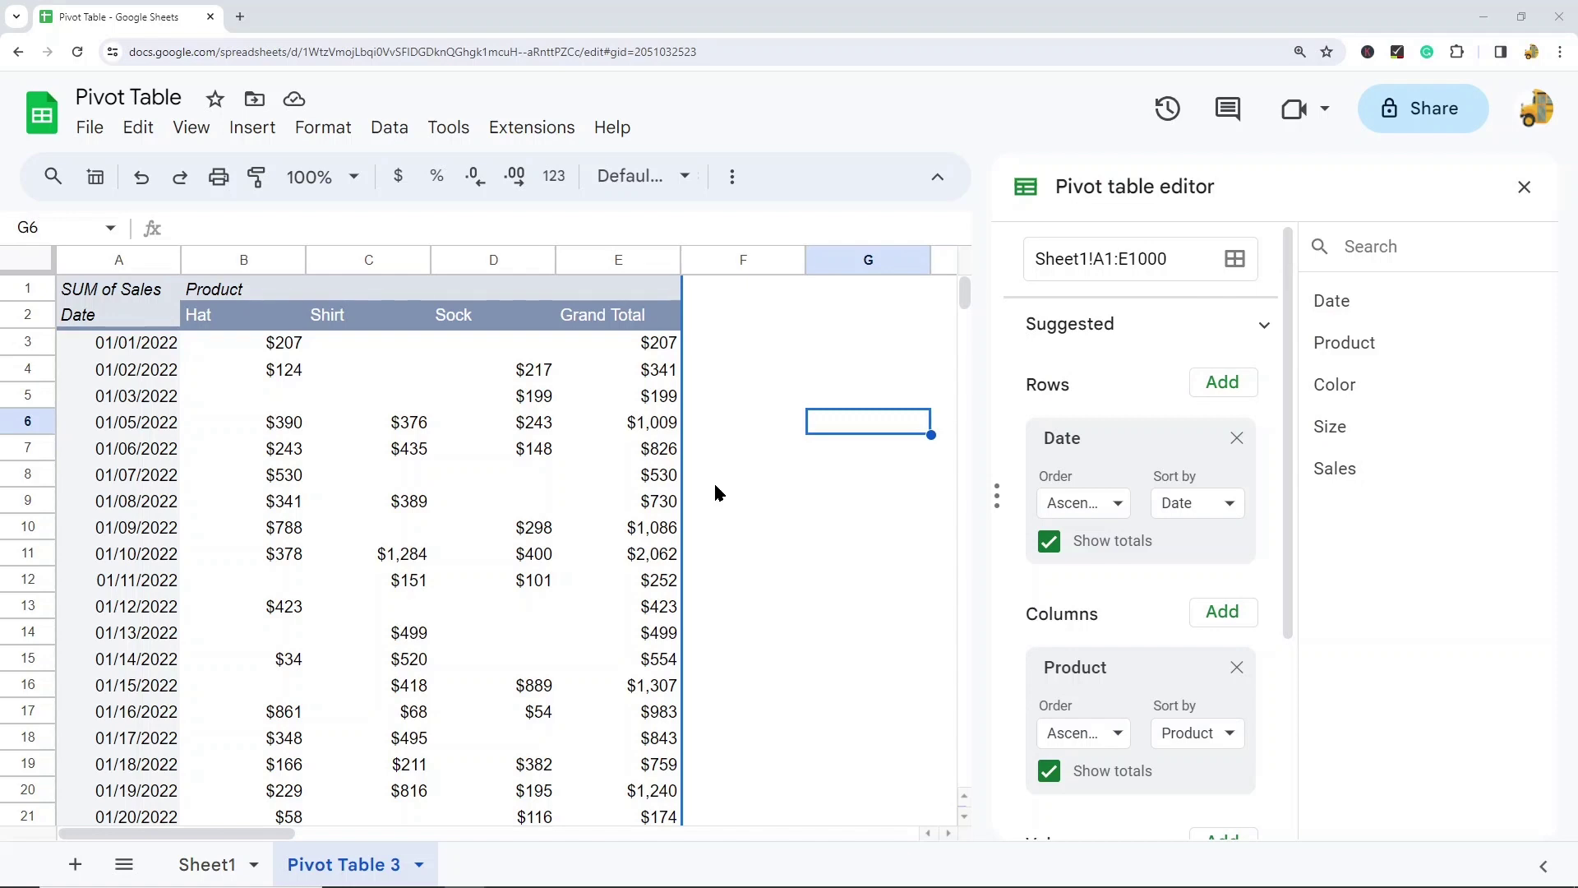
Group the pivot's date rows by Month using Create pivot date group
click(112, 430)
right_click(113, 430)
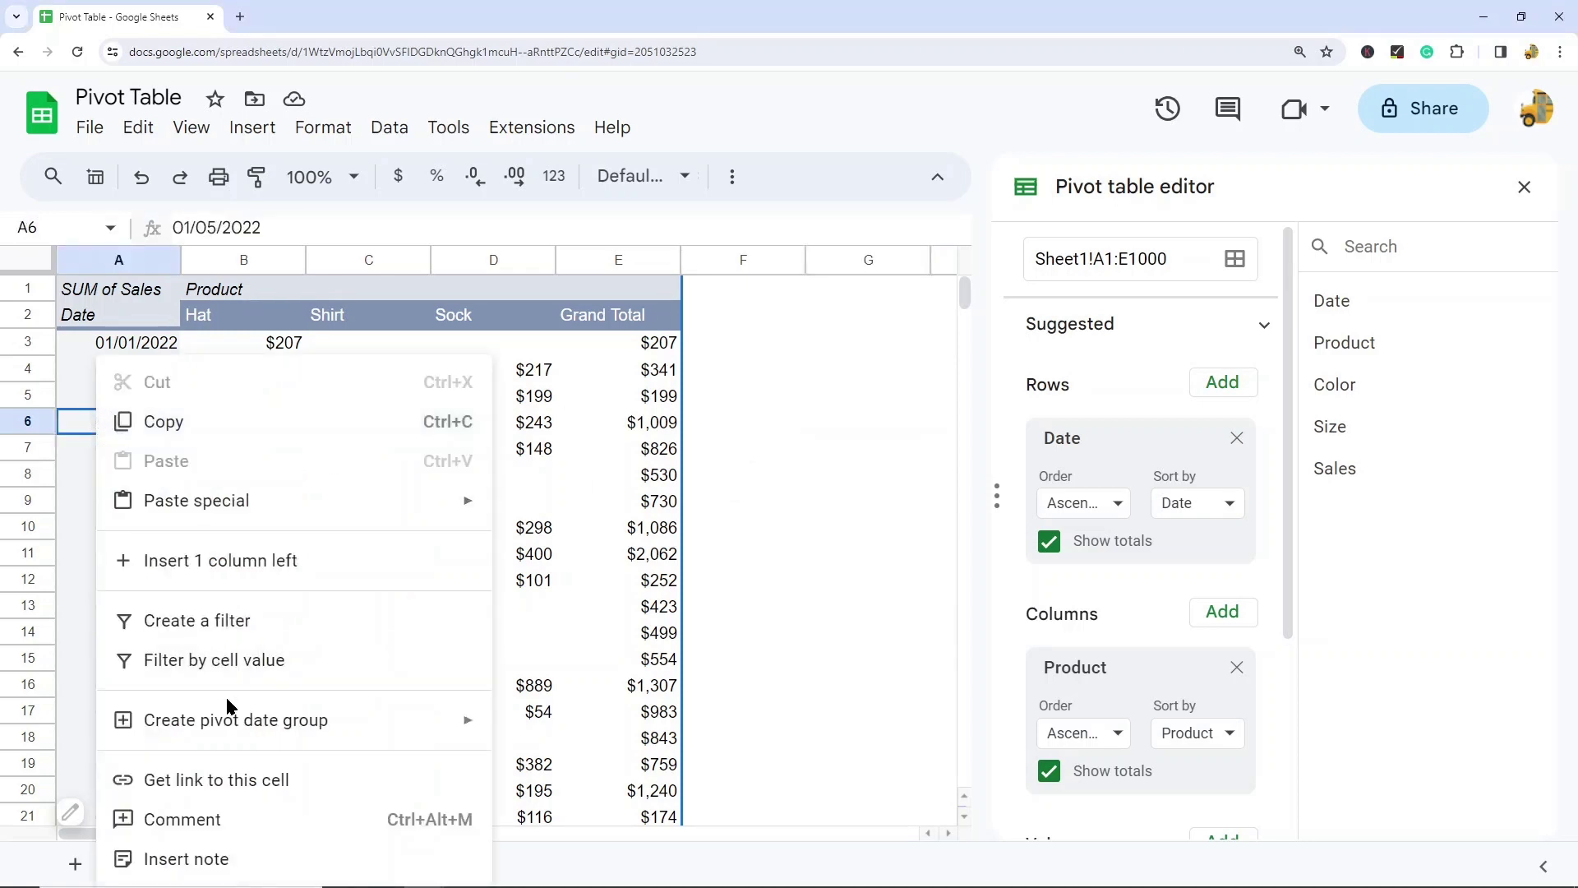
mouse_move(223, 729)
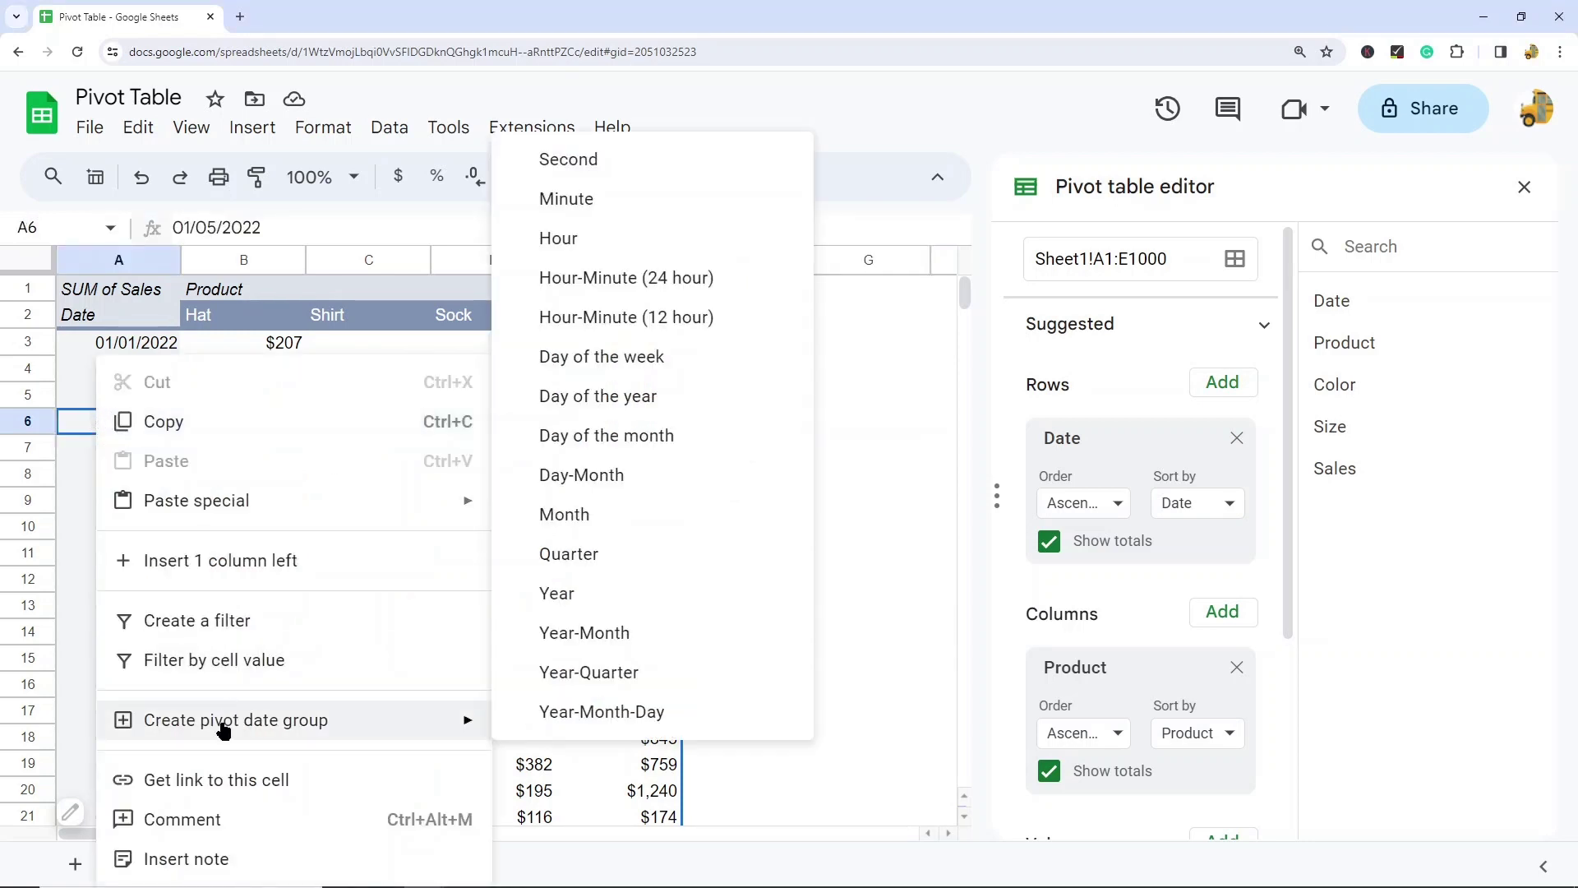
click(584, 526)
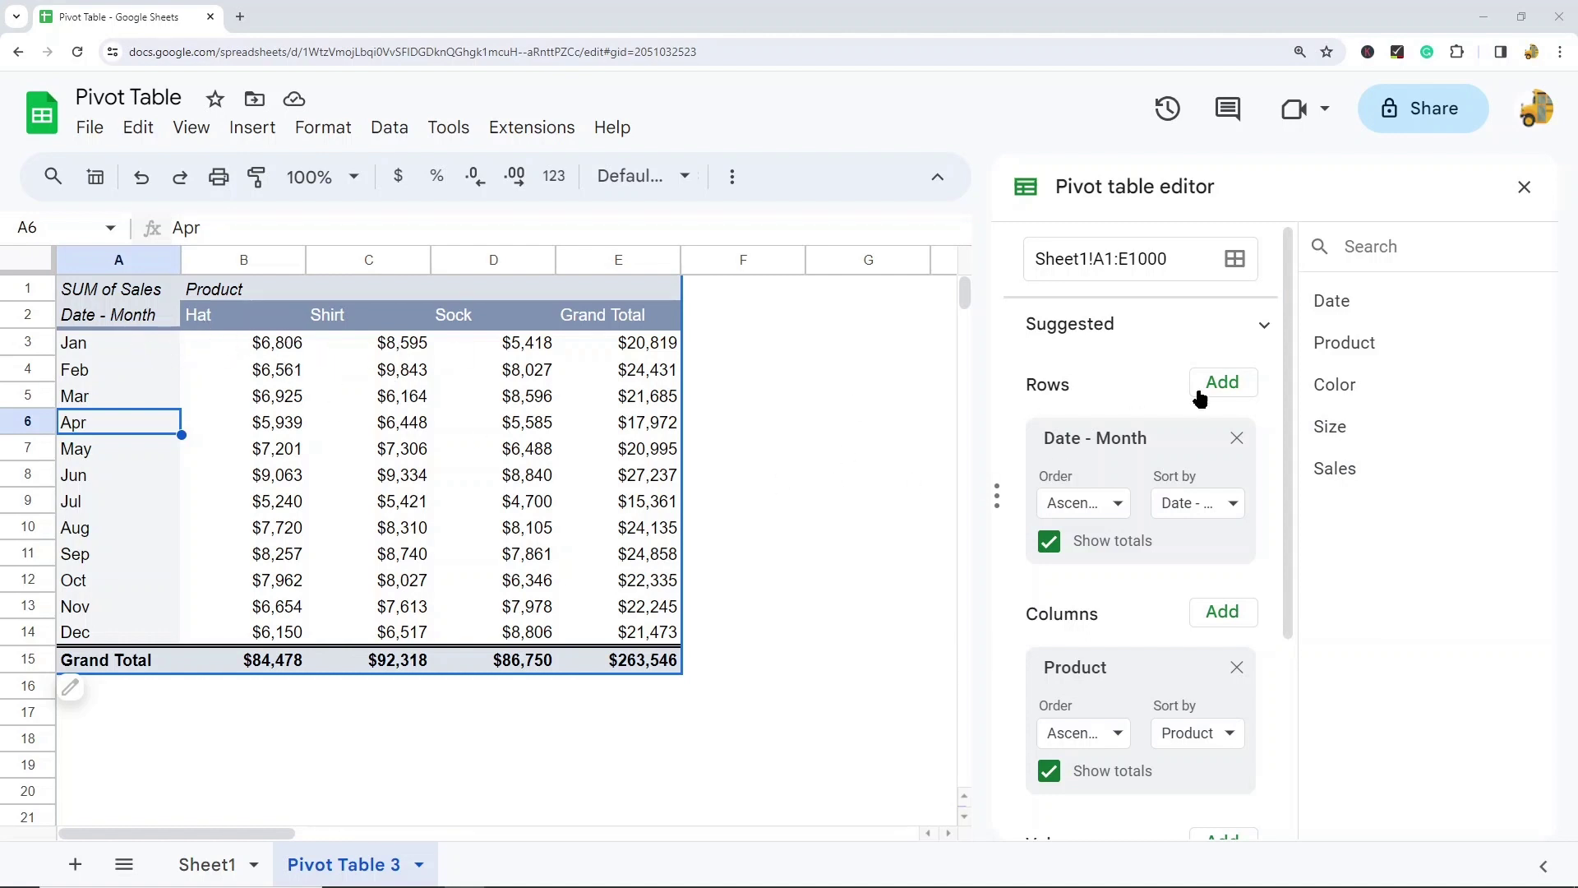
Add Size as a second row field beneath the months
click(1222, 384)
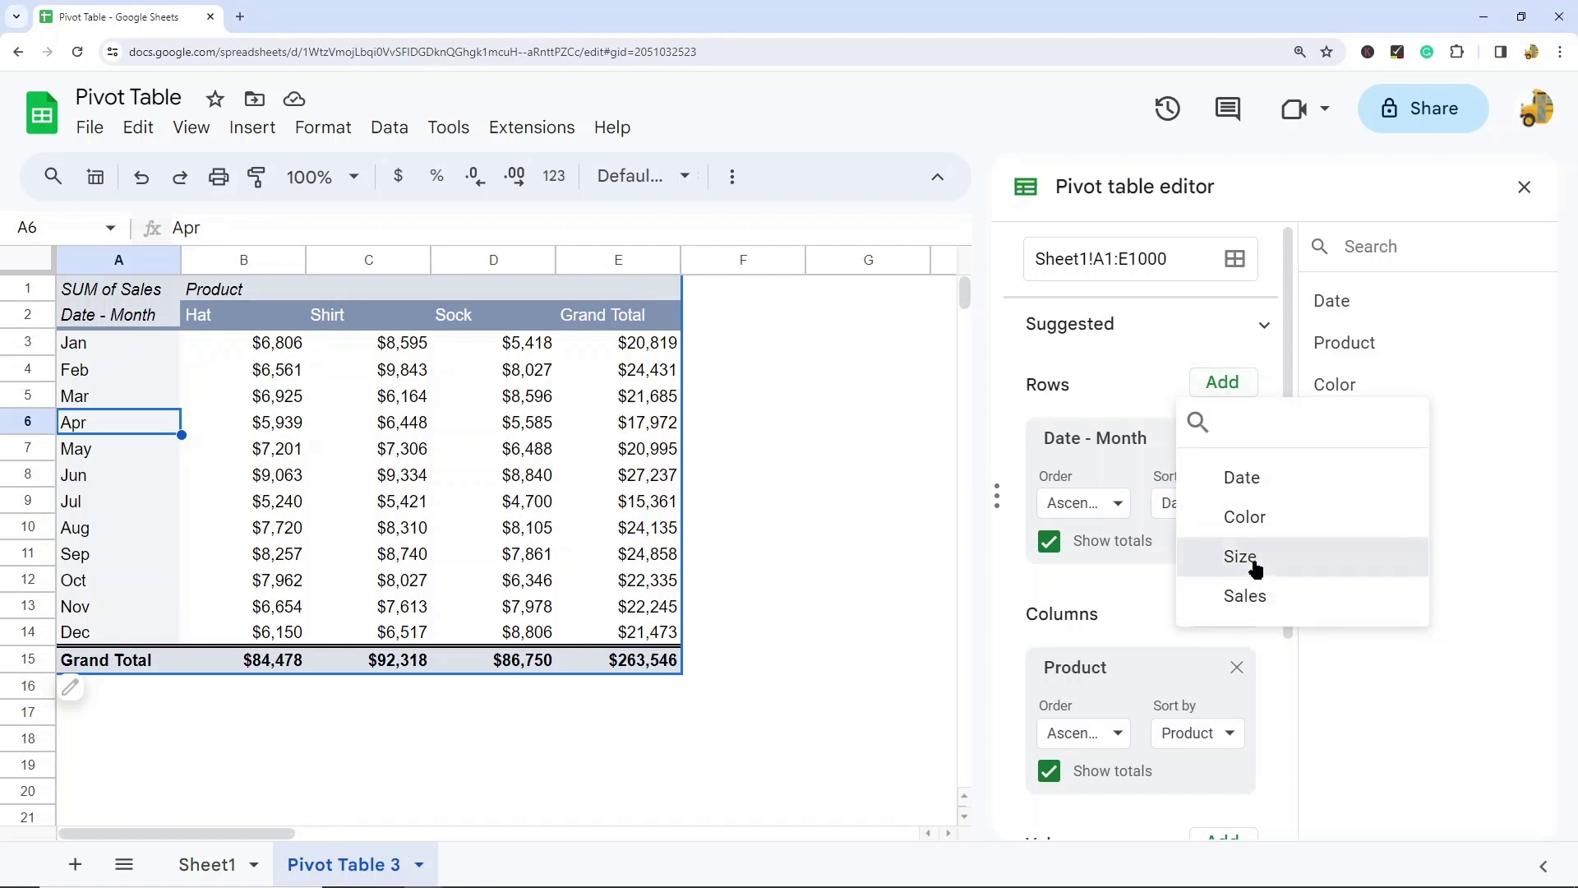
click(1251, 556)
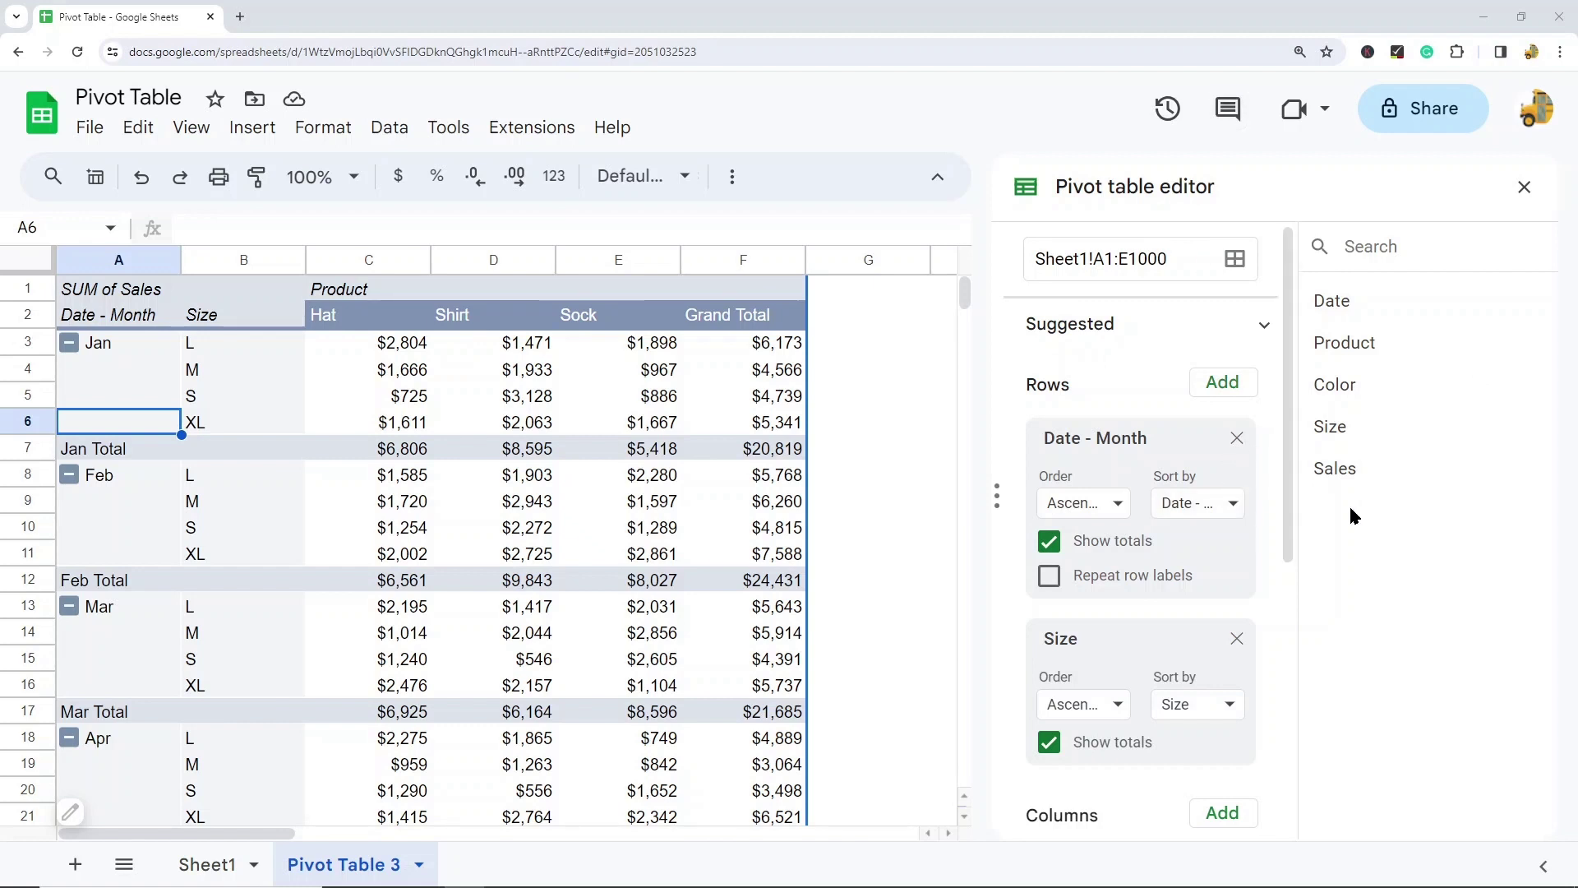
Replace the Month and Size rows with Color and remove Product from the columns
click(1234, 439)
click(1236, 439)
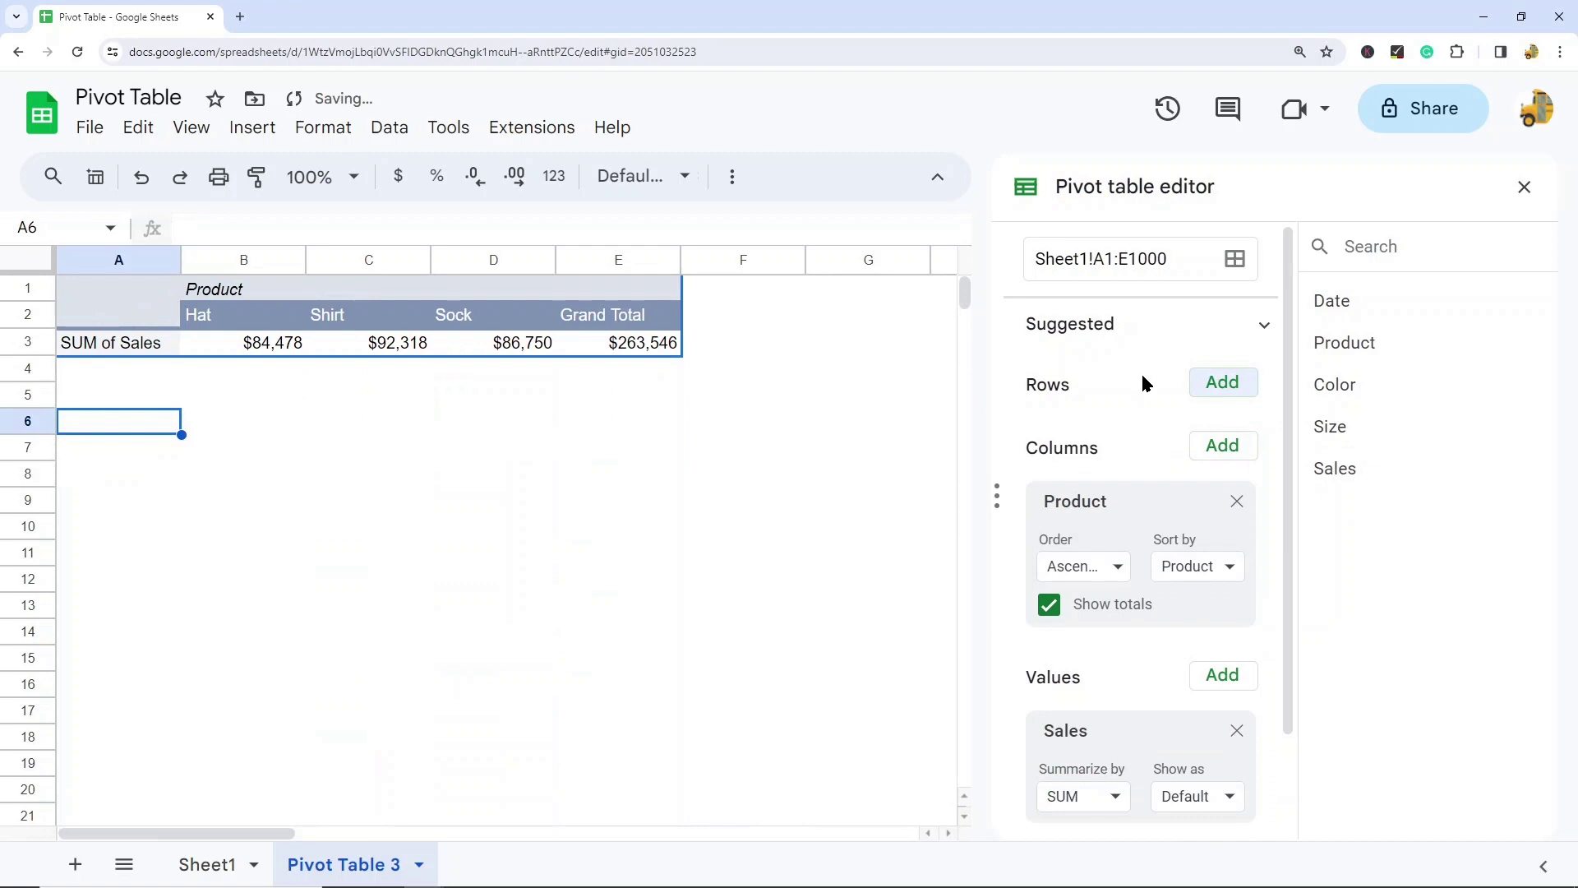
click(1217, 383)
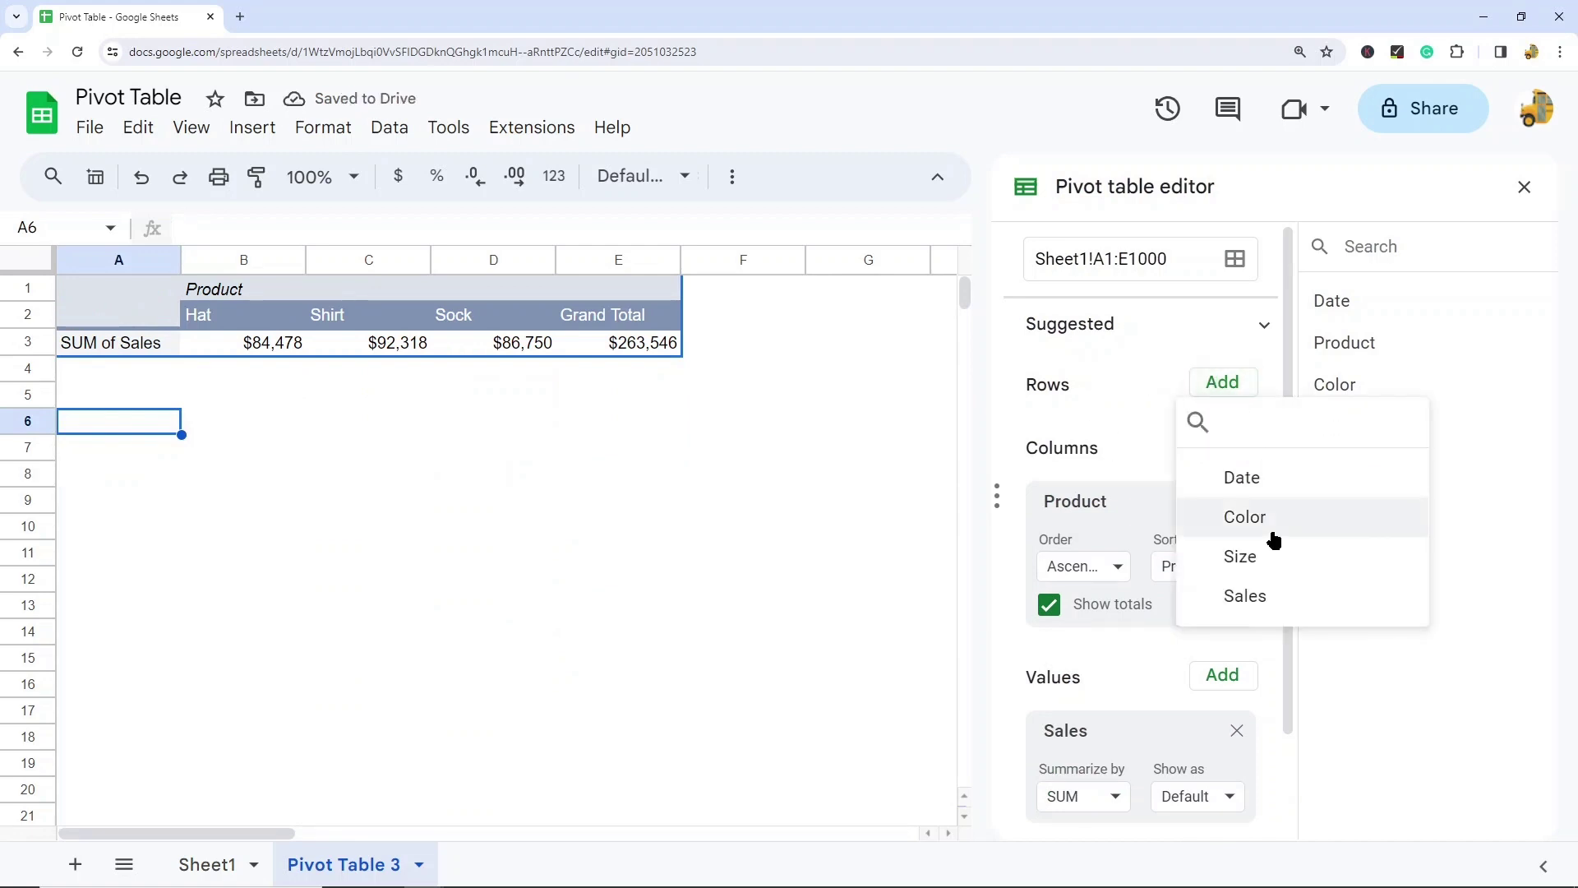
click(1270, 526)
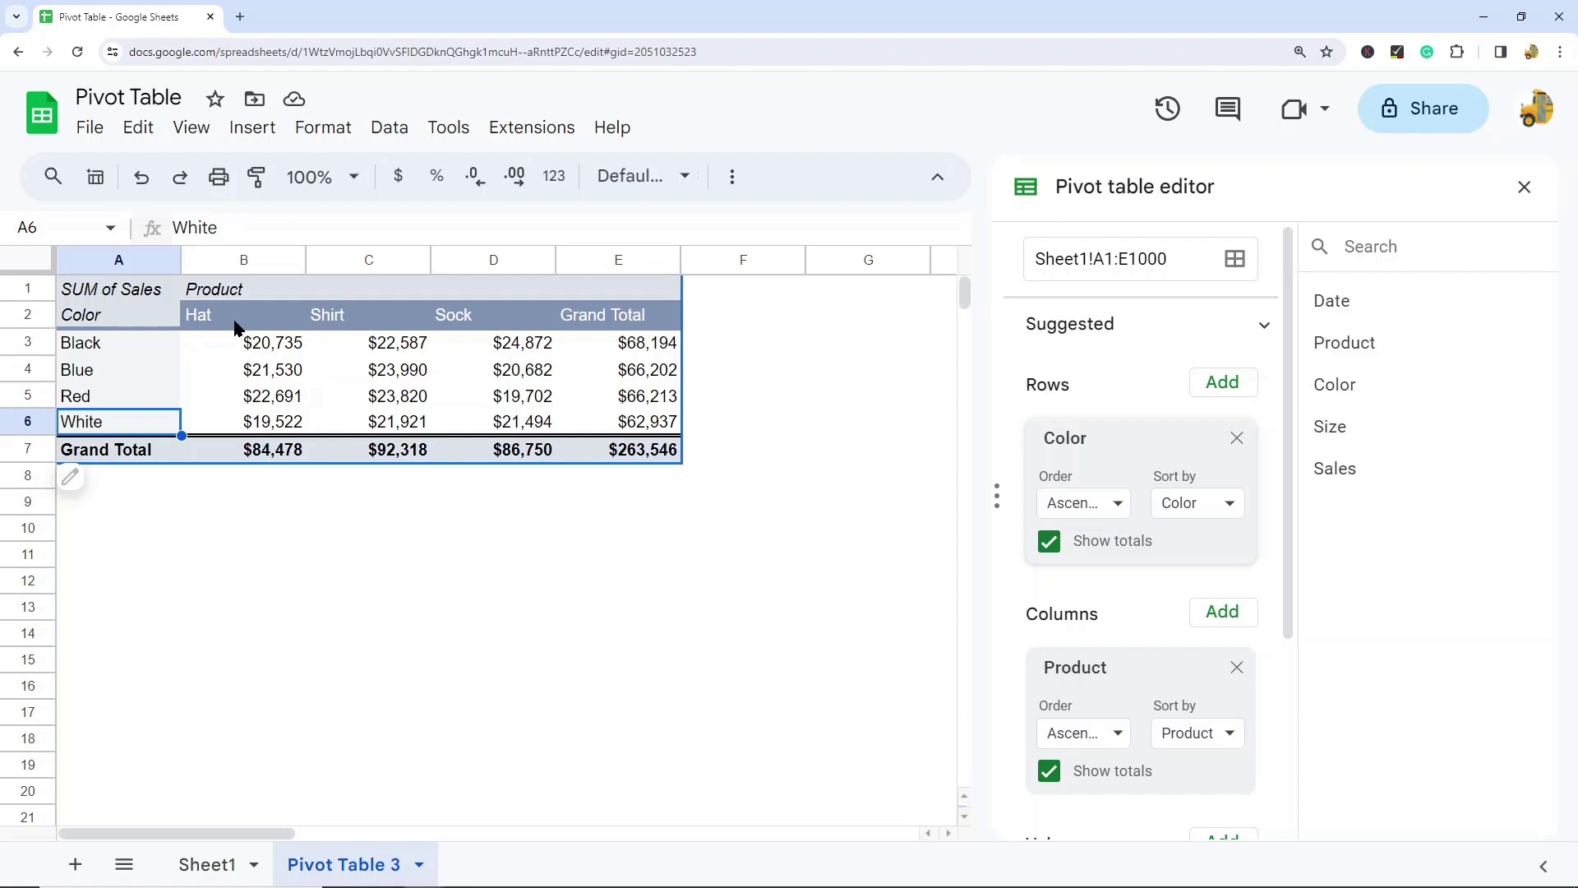
click(1236, 668)
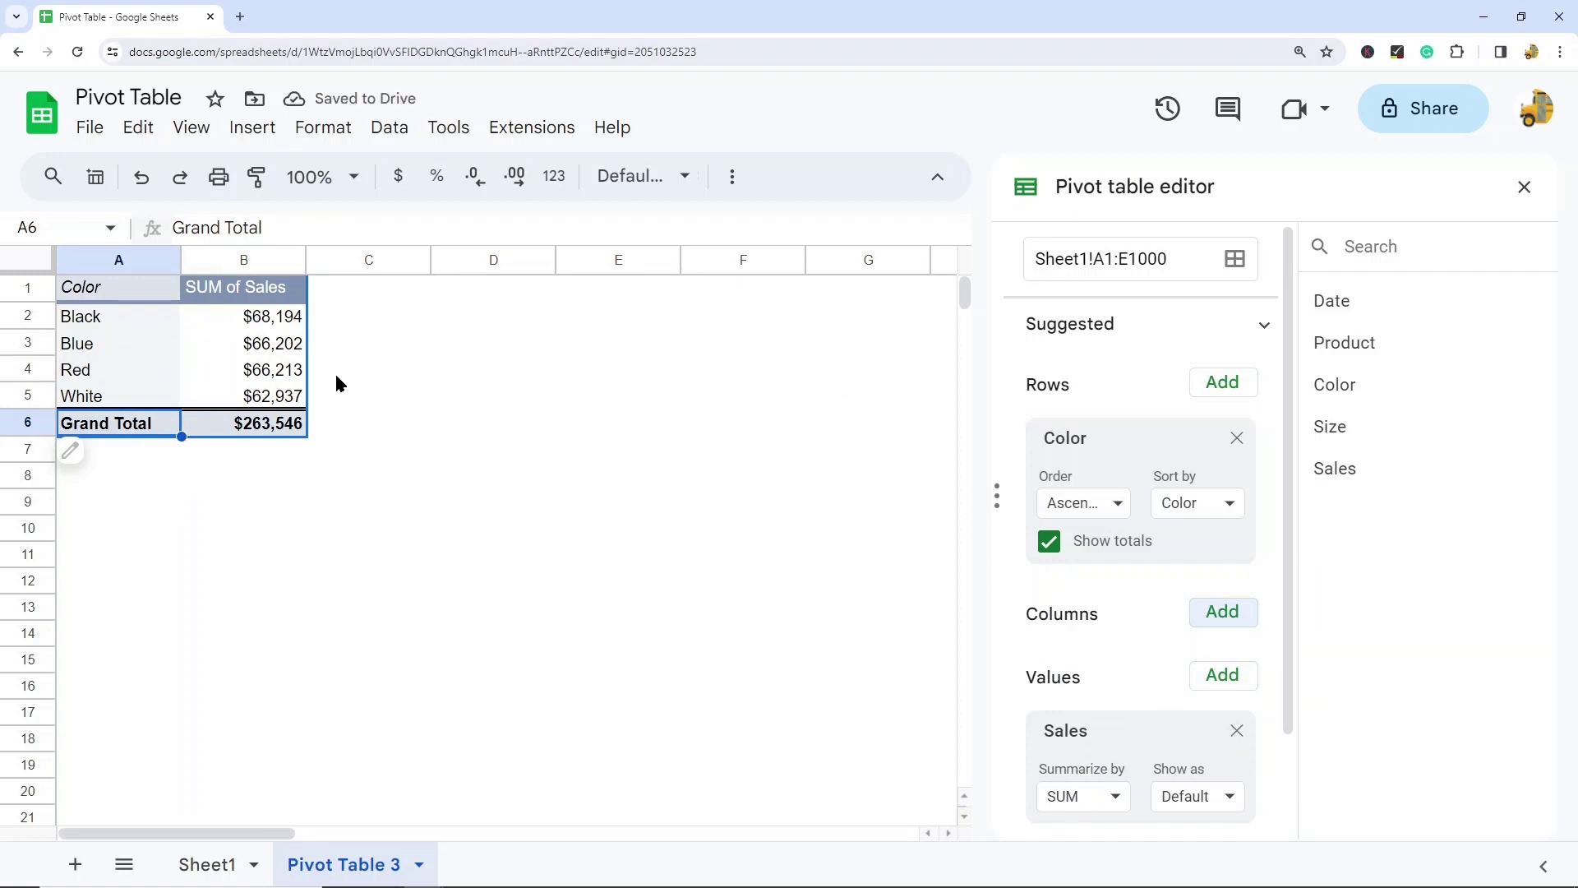
click(493, 448)
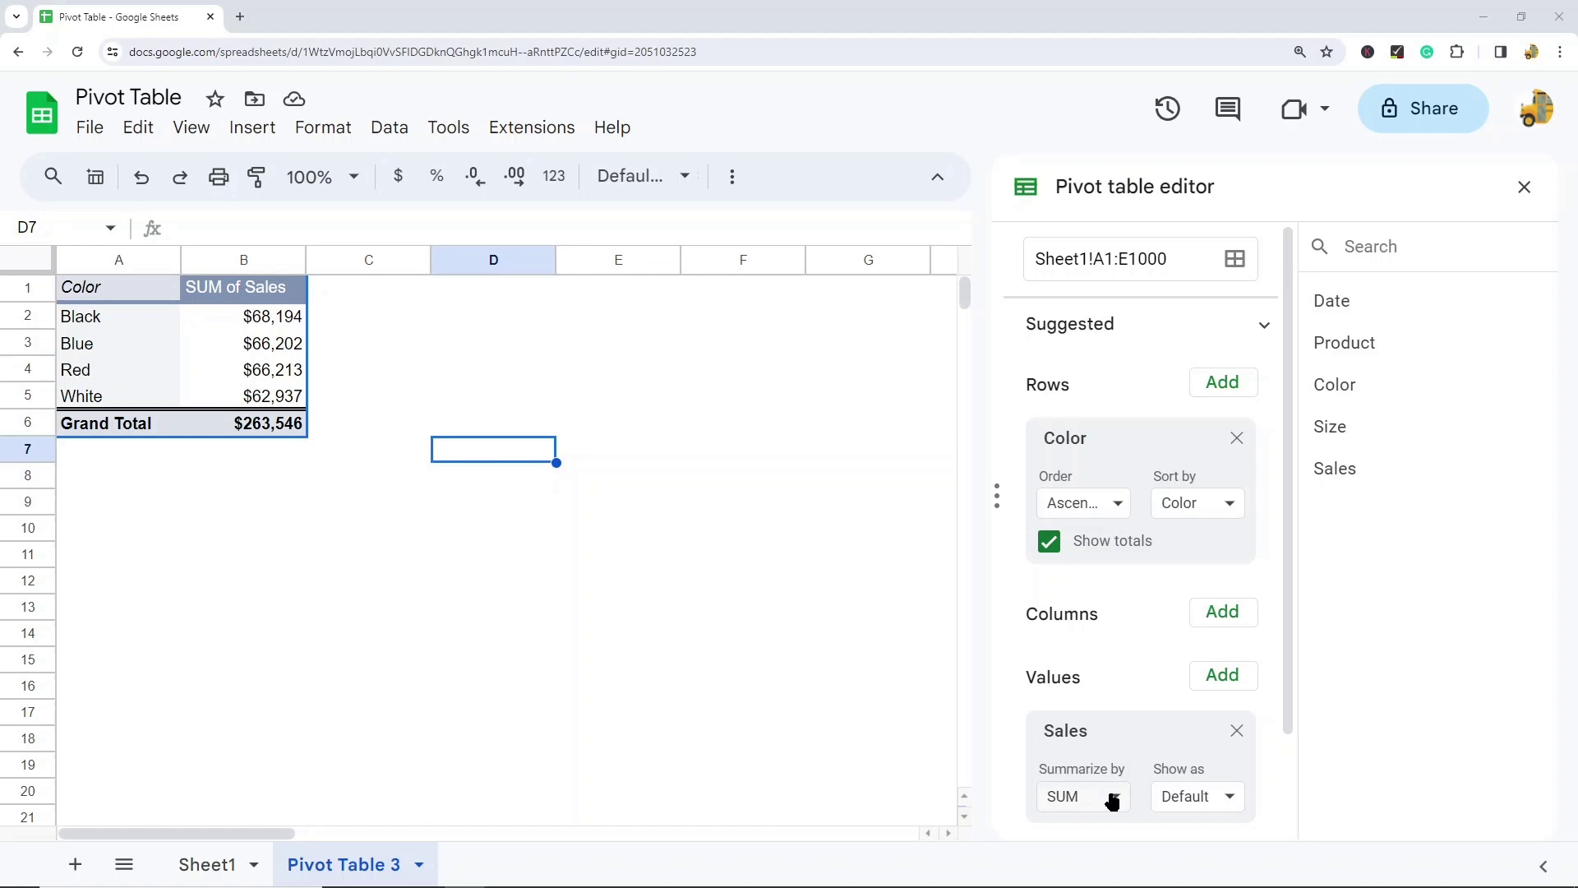
Change the Sales summary from SUM to COUNT, giving 999 entries in total
scroll(1101, 773, down, 2)
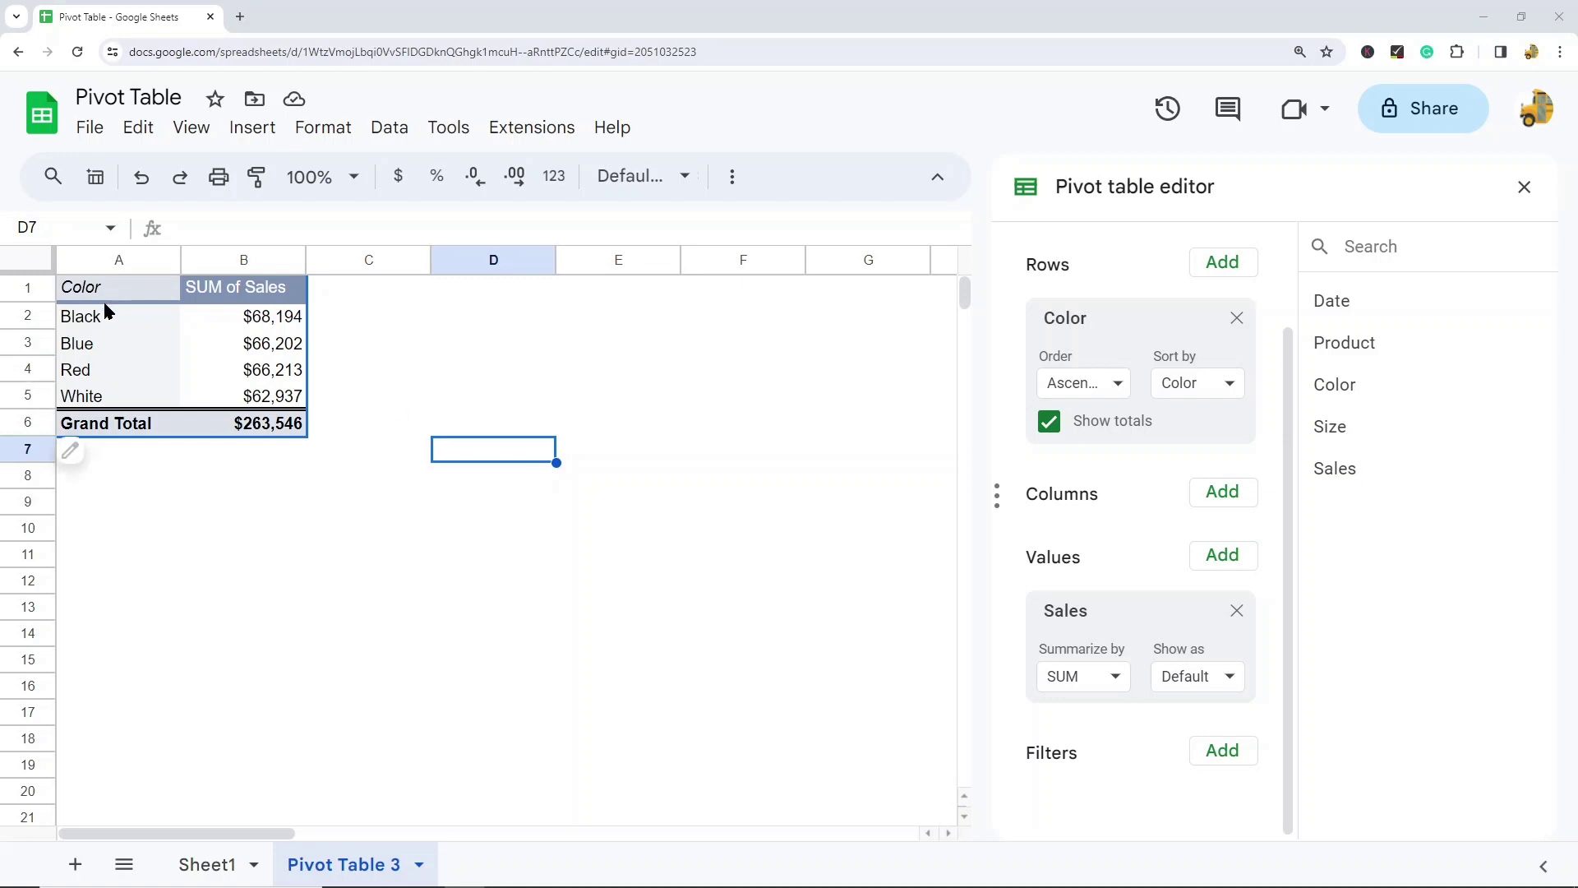
click(1114, 697)
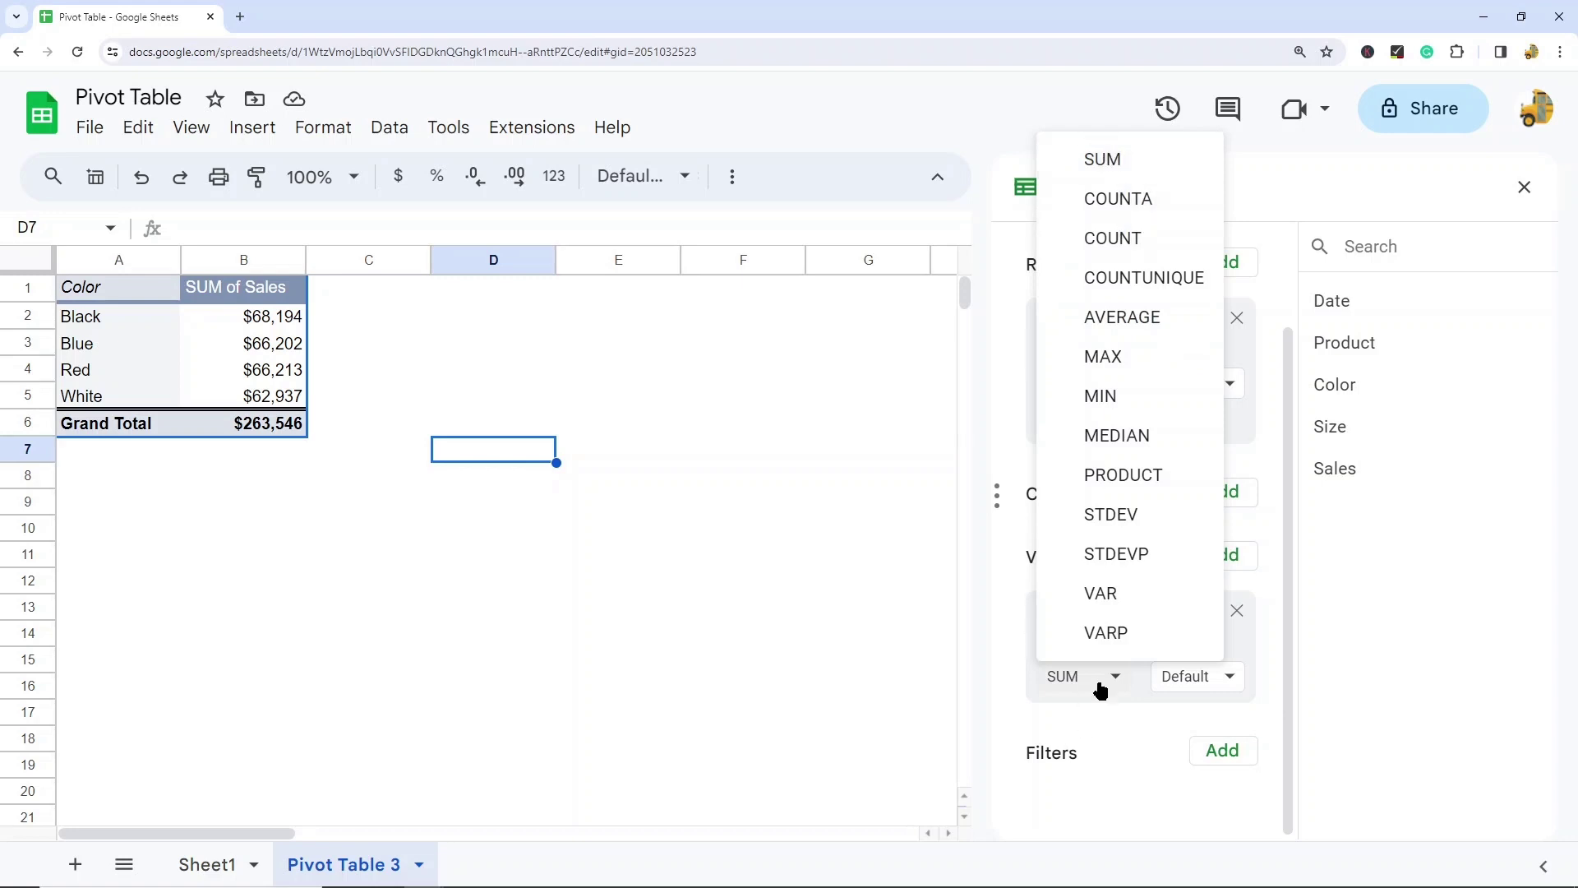
click(1123, 241)
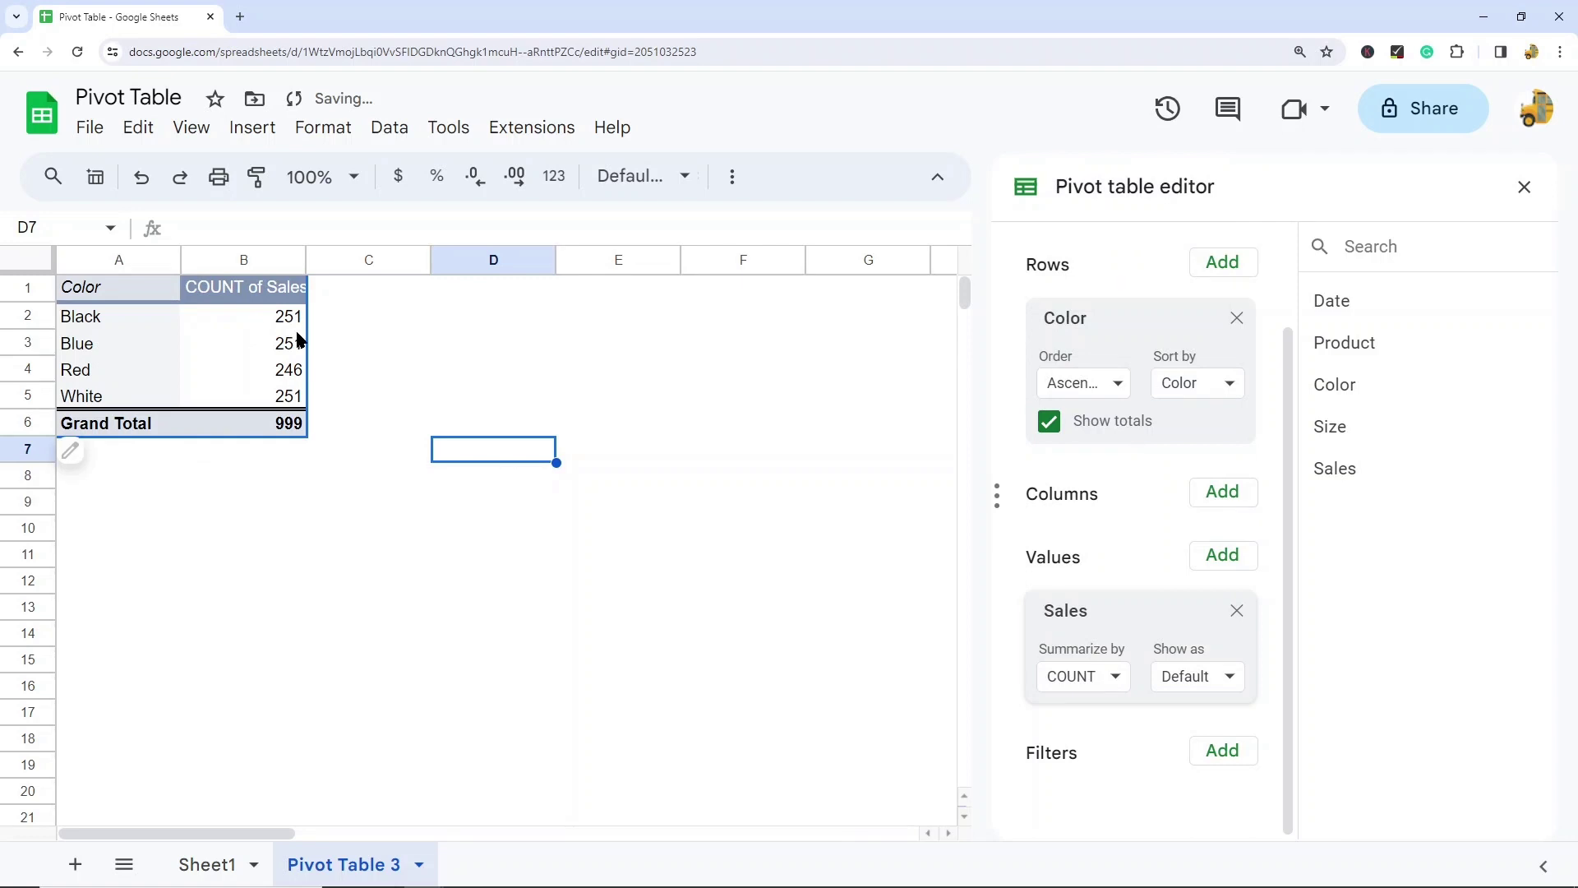
click(1100, 674)
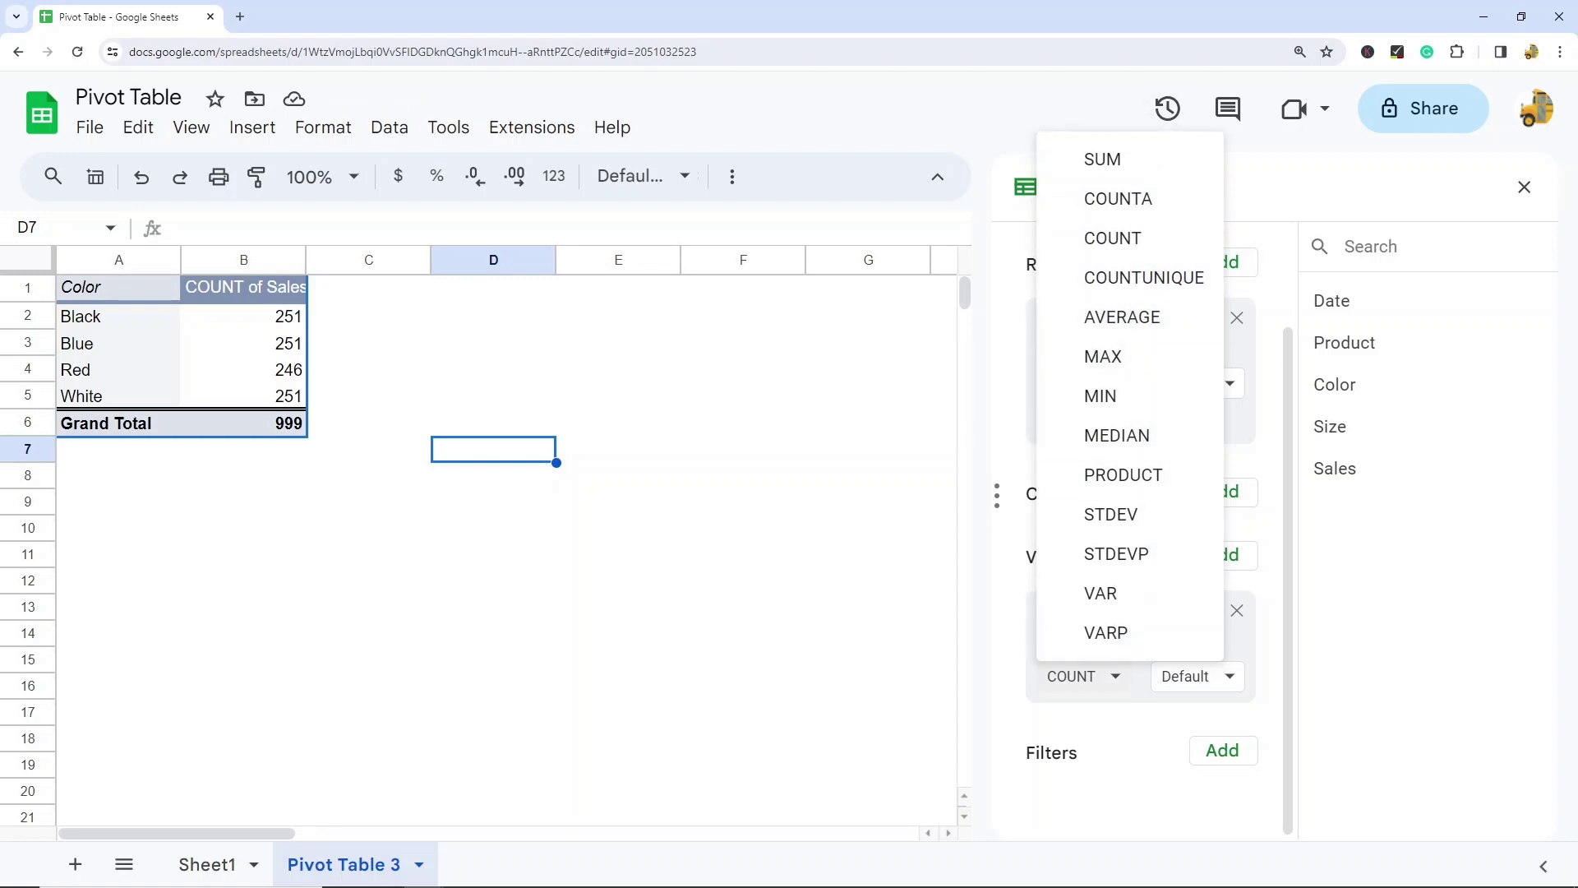
key(Escape)
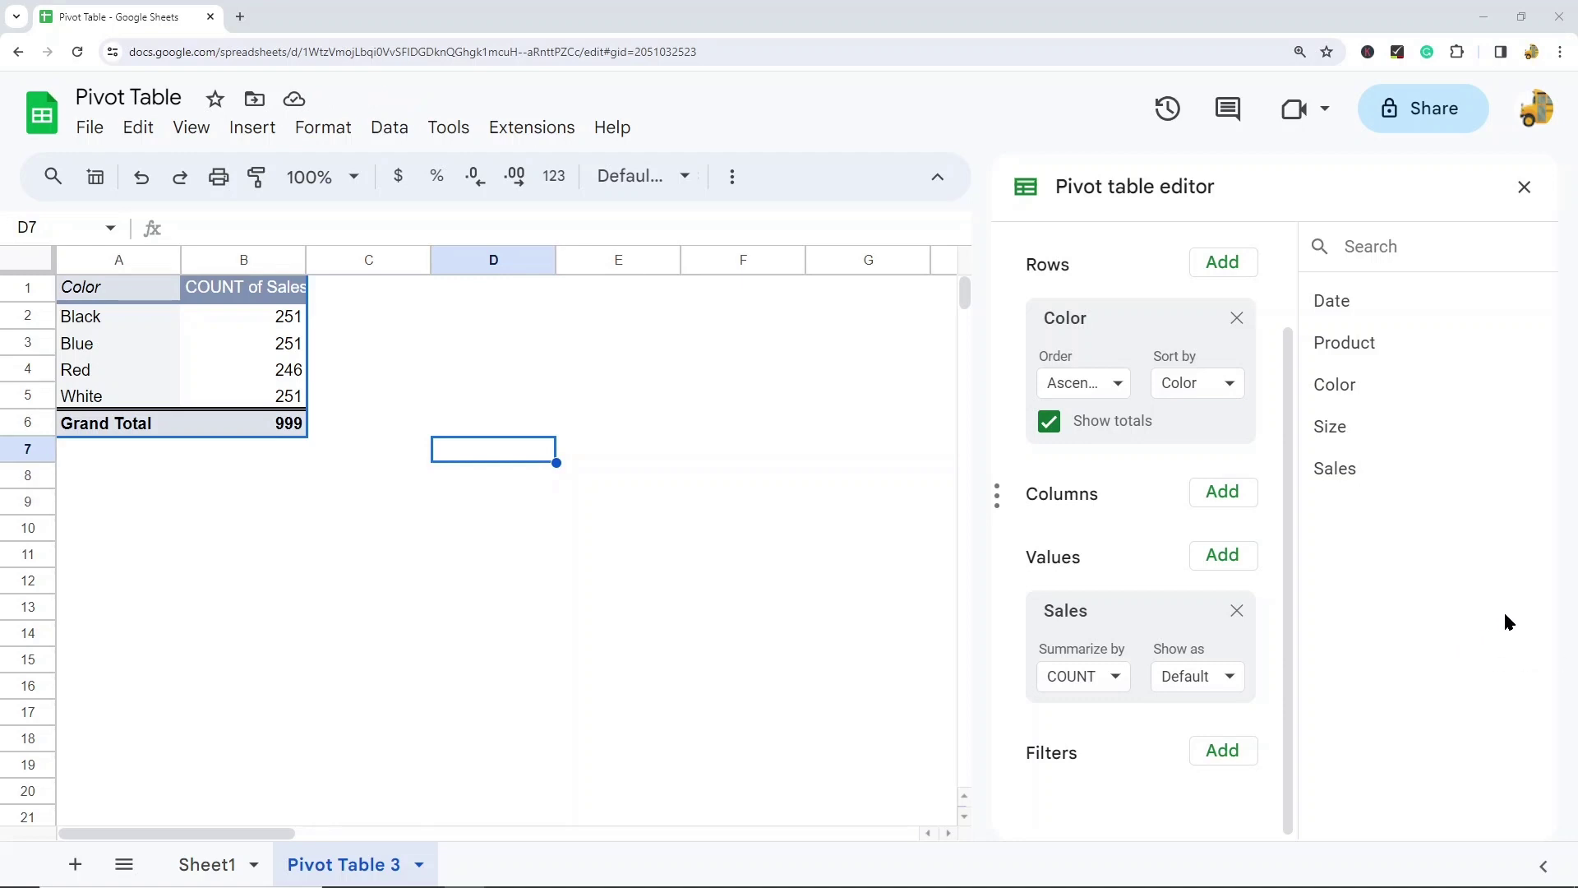
Set Sales back to SUM and show the values as % of column
click(1107, 674)
click(1123, 160)
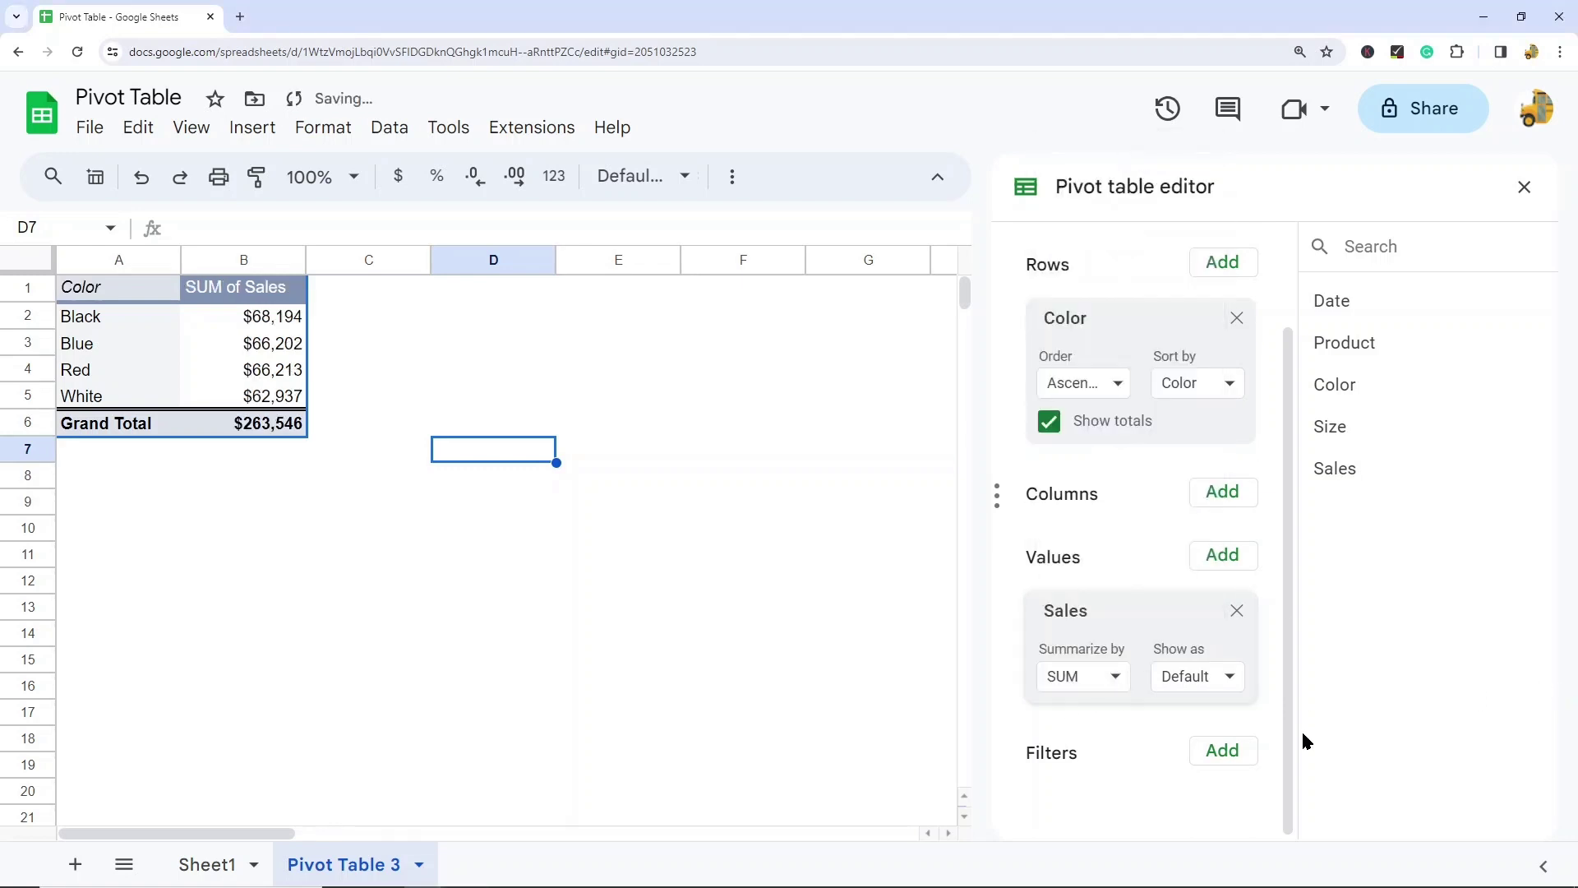
click(1218, 677)
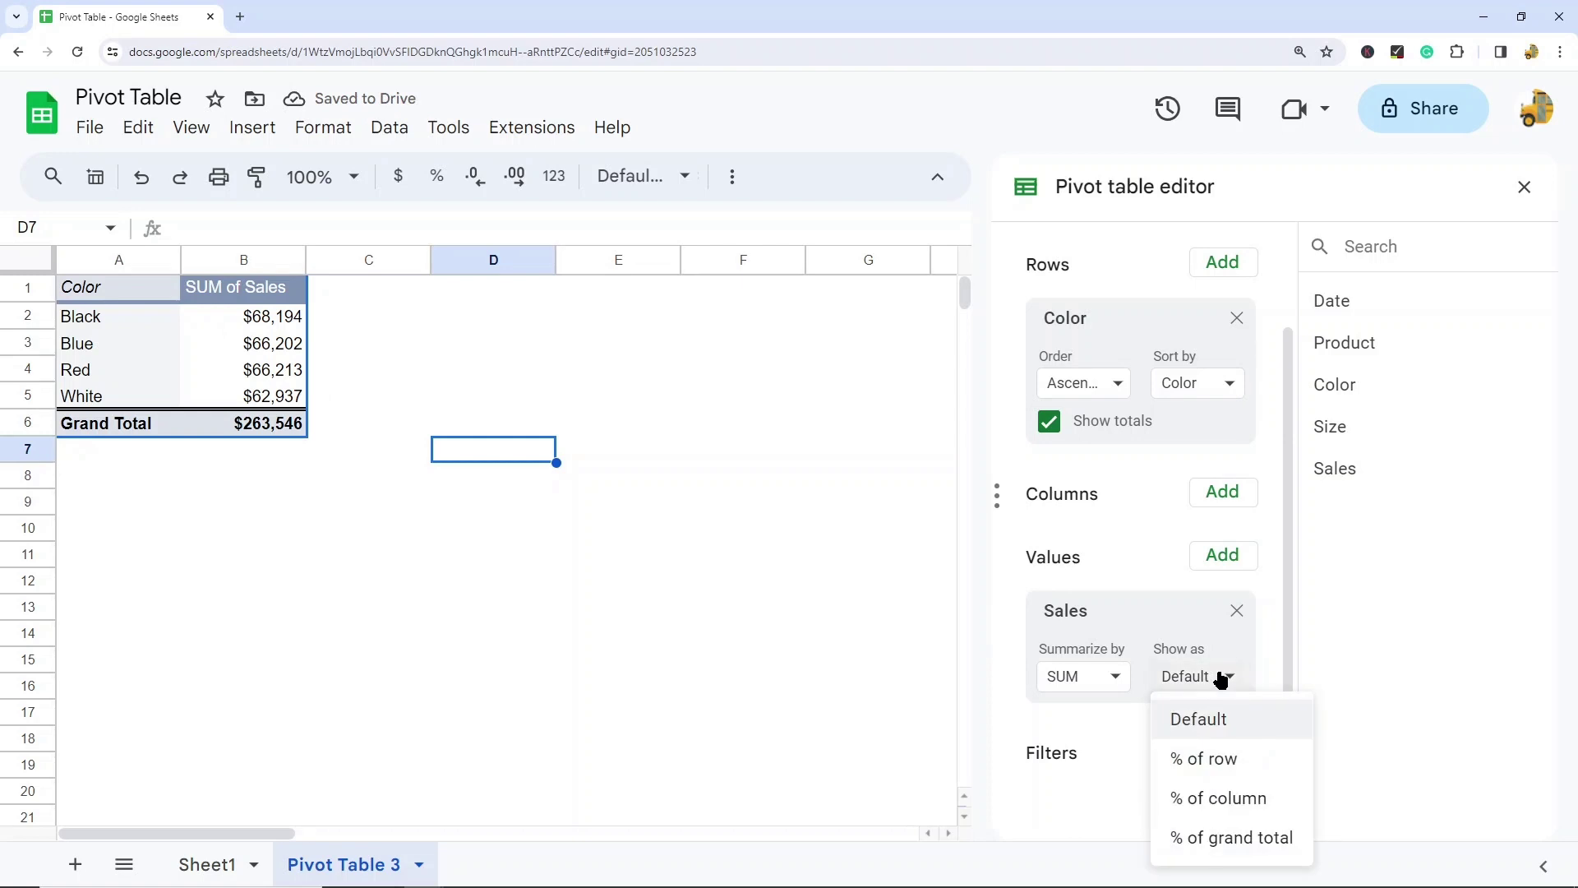
click(1223, 799)
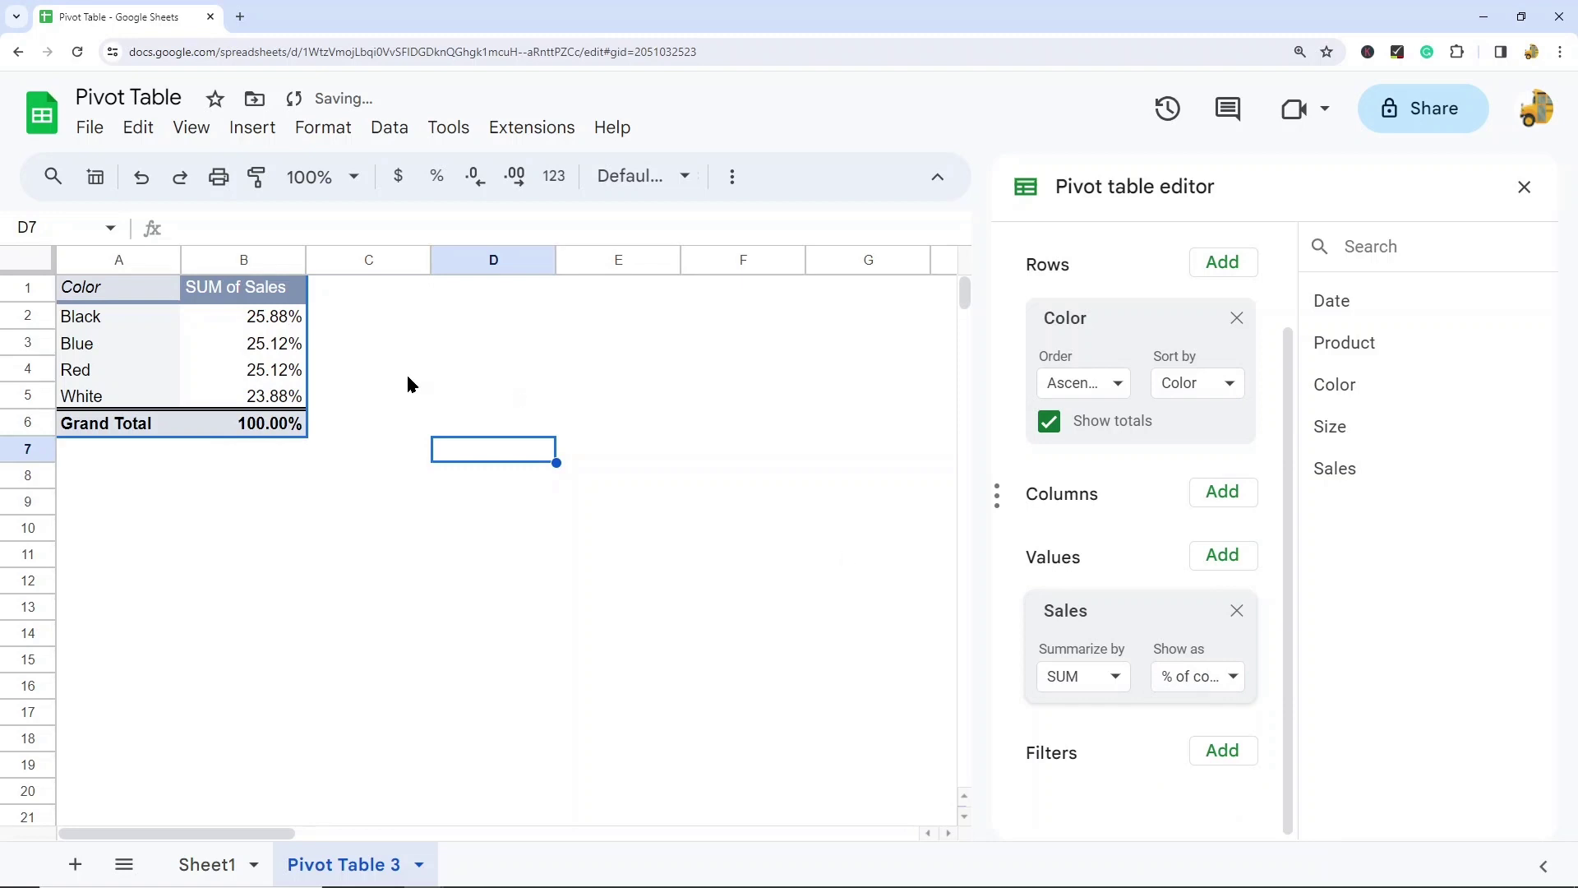
Review the color percentages (Black 25.88%, Blue 25.12%) and grand total, leaving display options unchanged
click(268, 324)
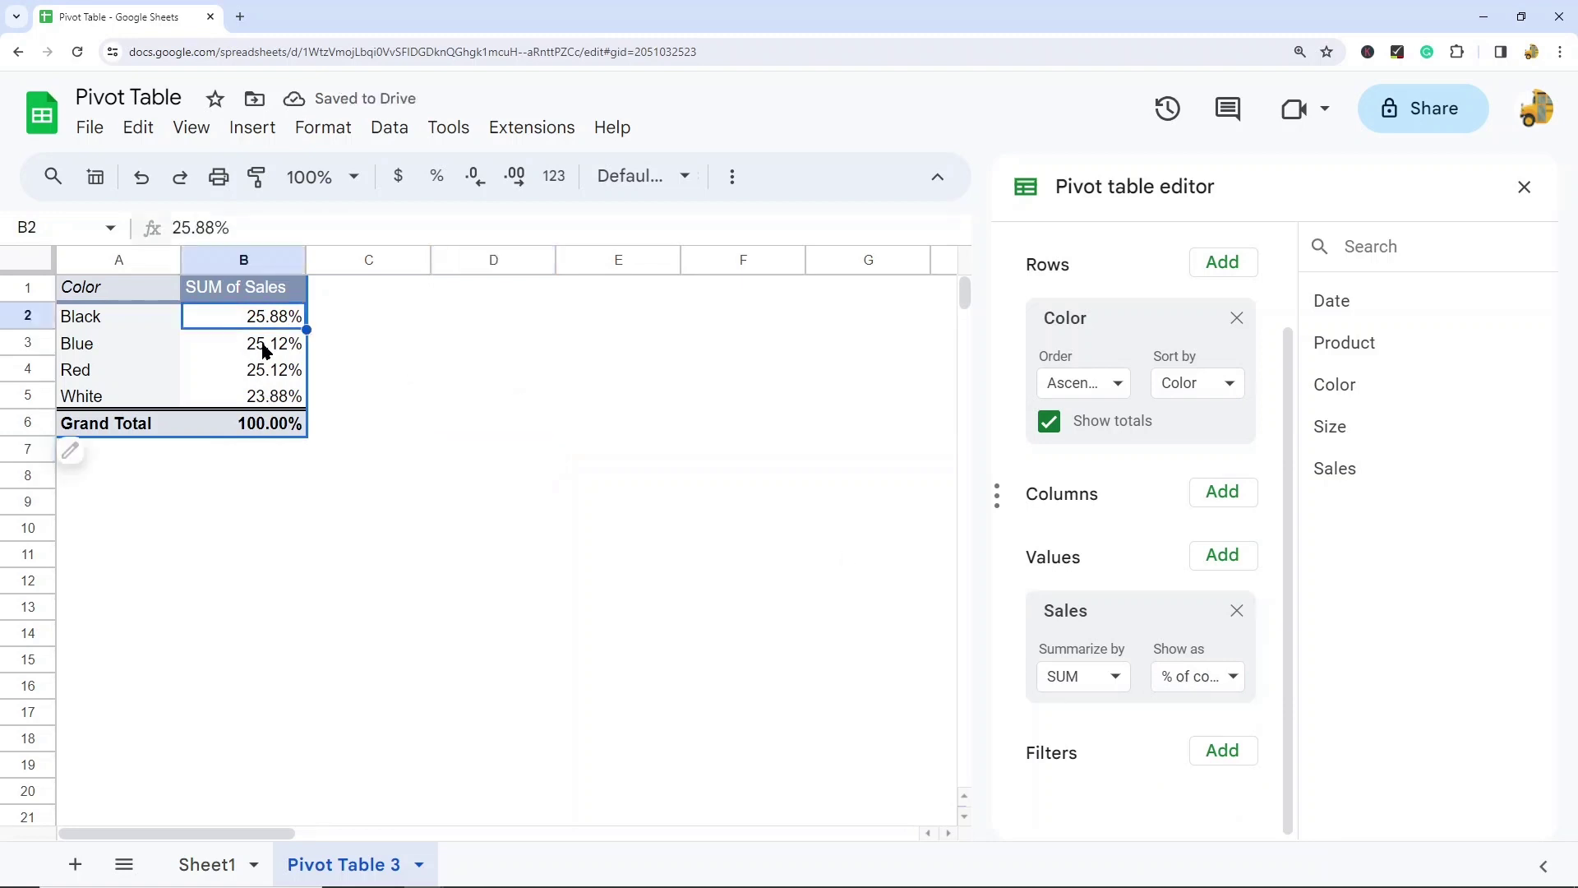
click(264, 349)
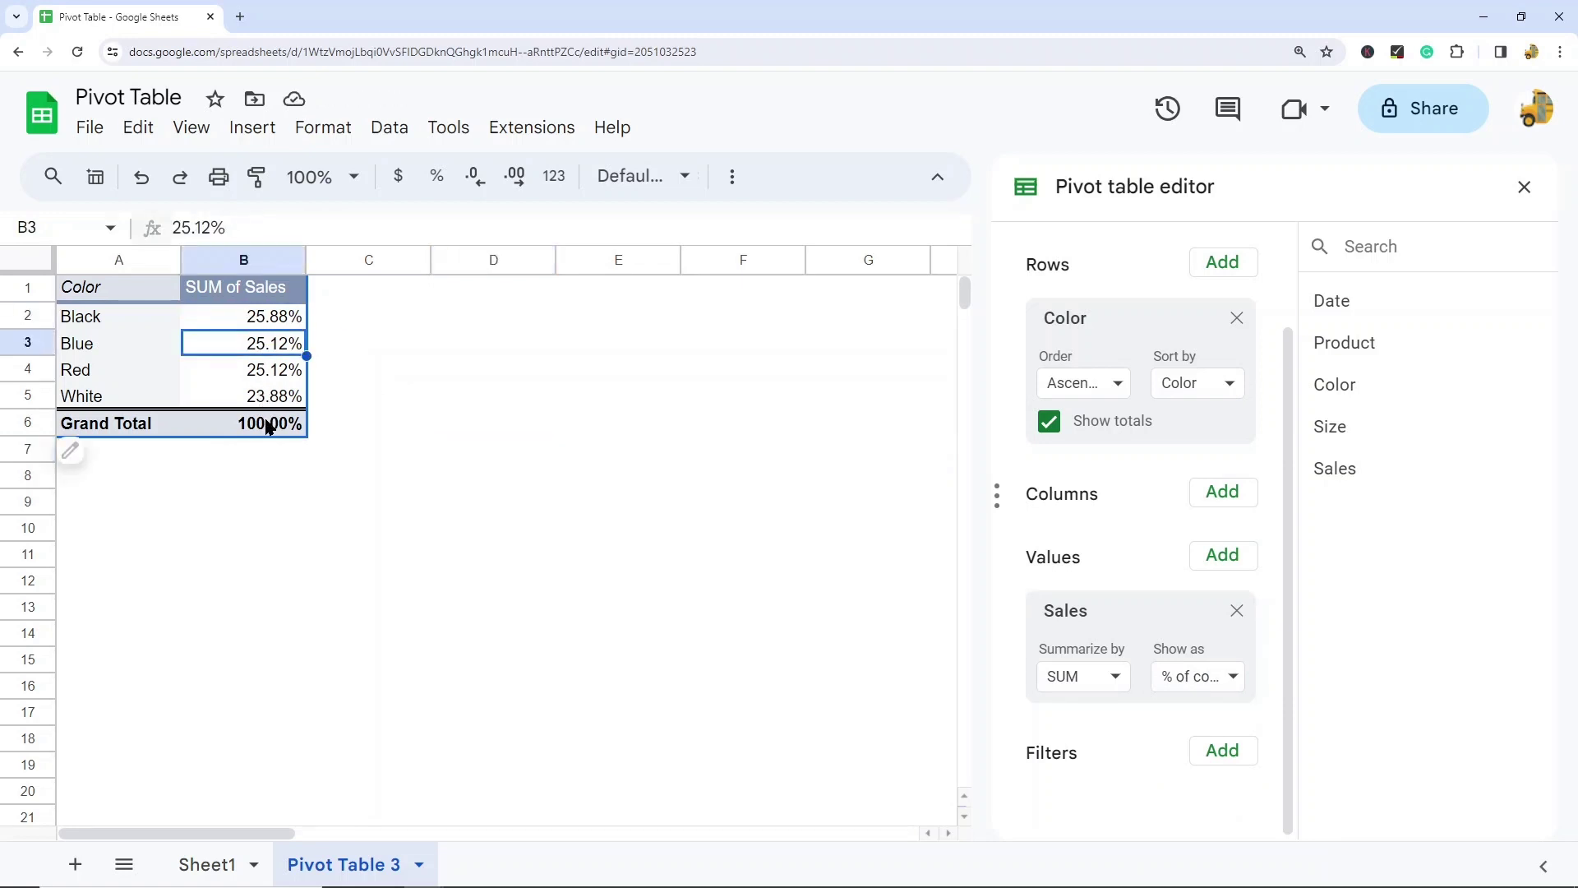
click(269, 425)
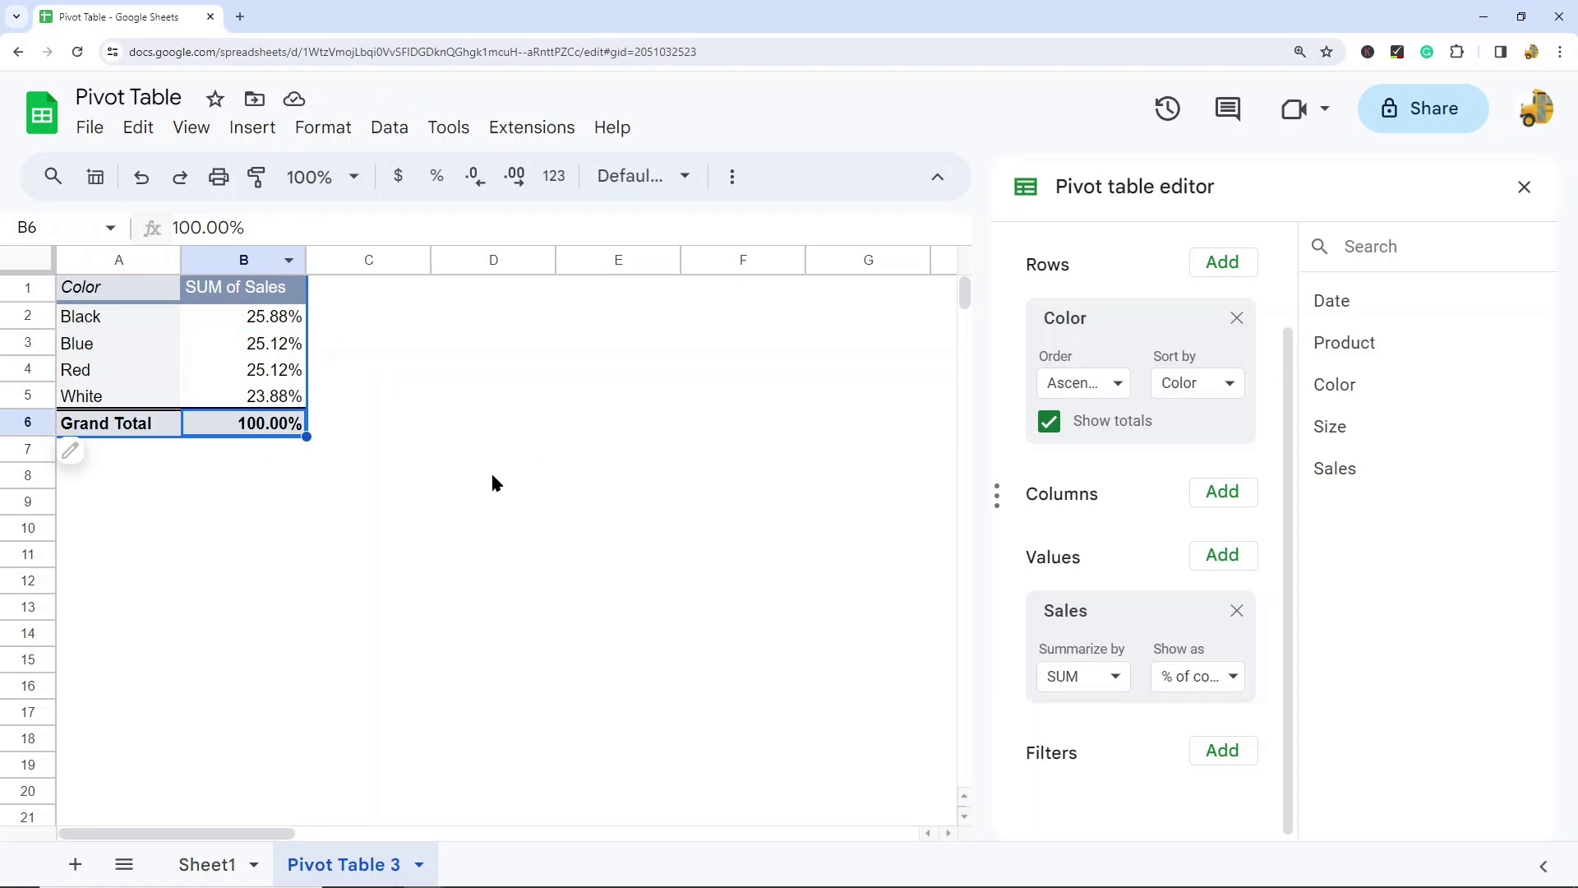
drag(271, 316, 271, 396)
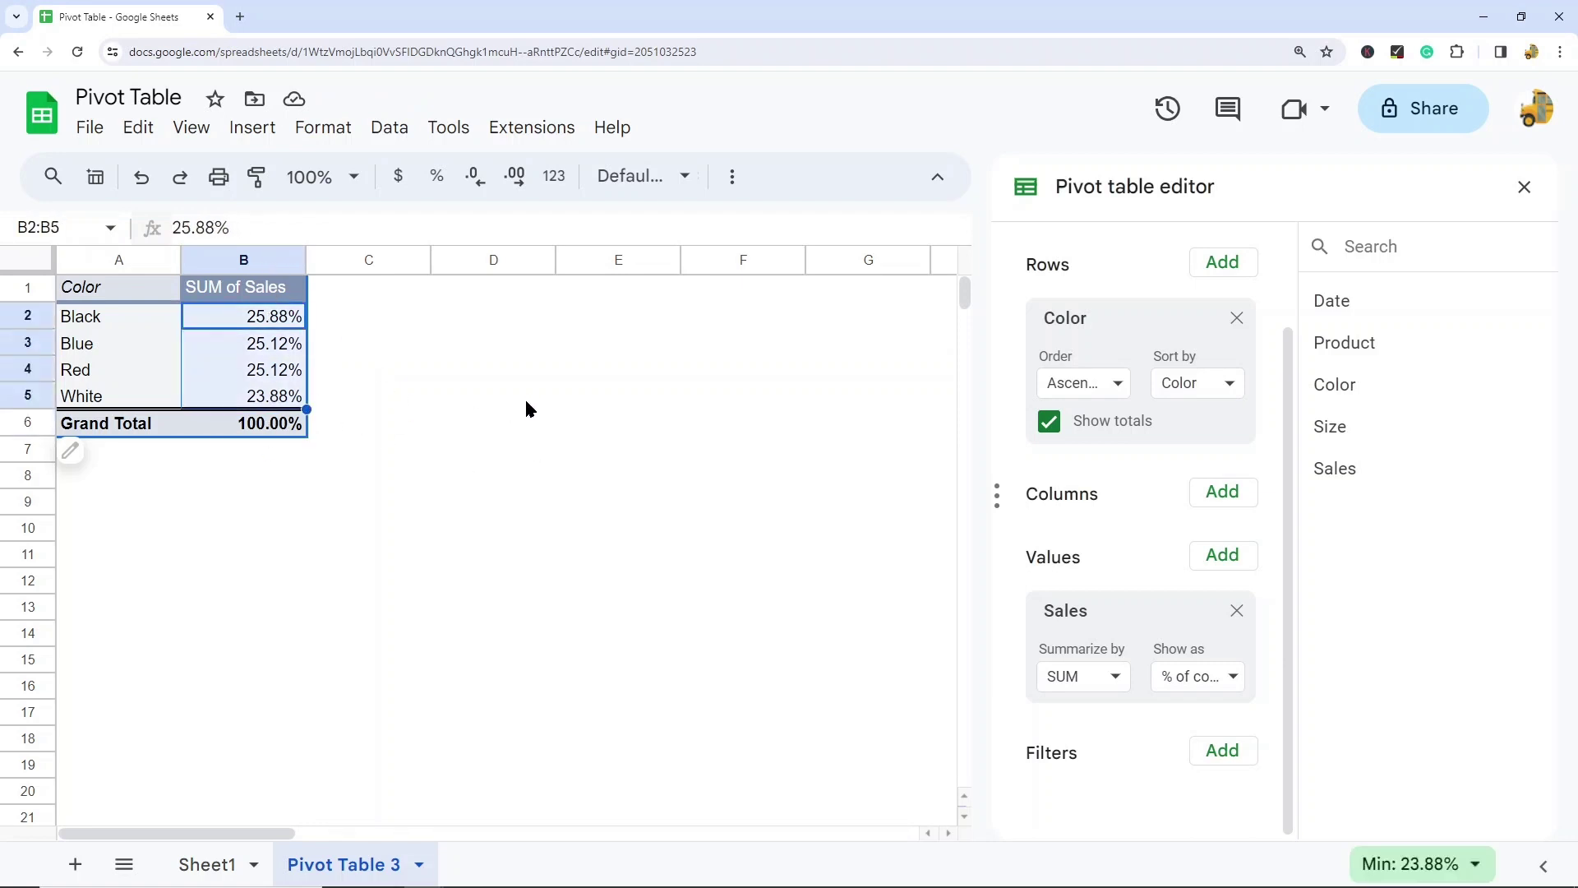
click(447, 402)
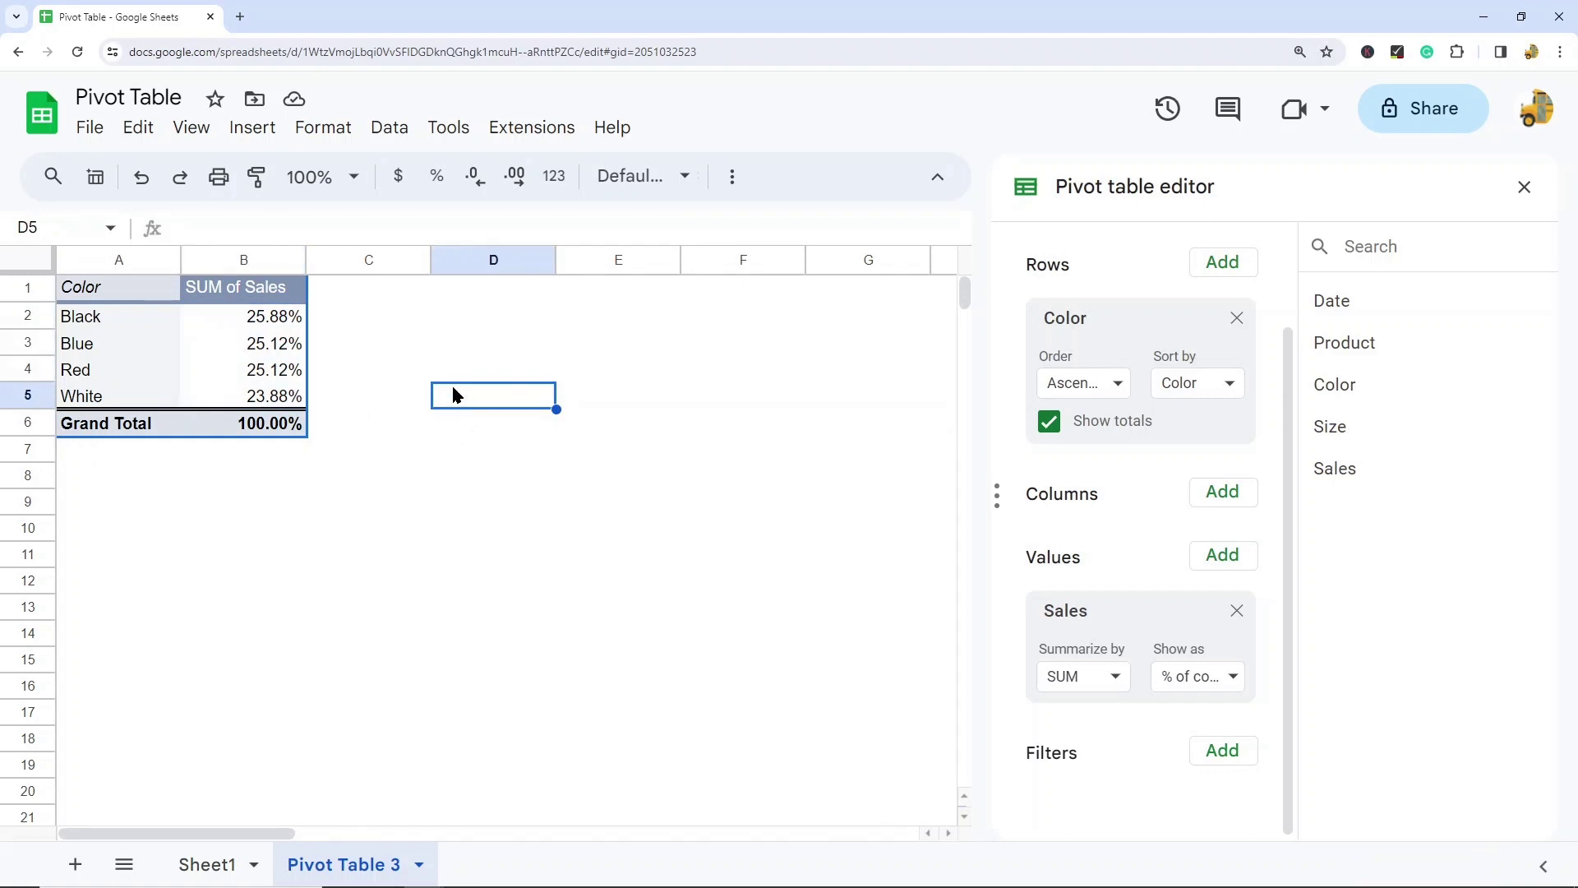
click(1174, 687)
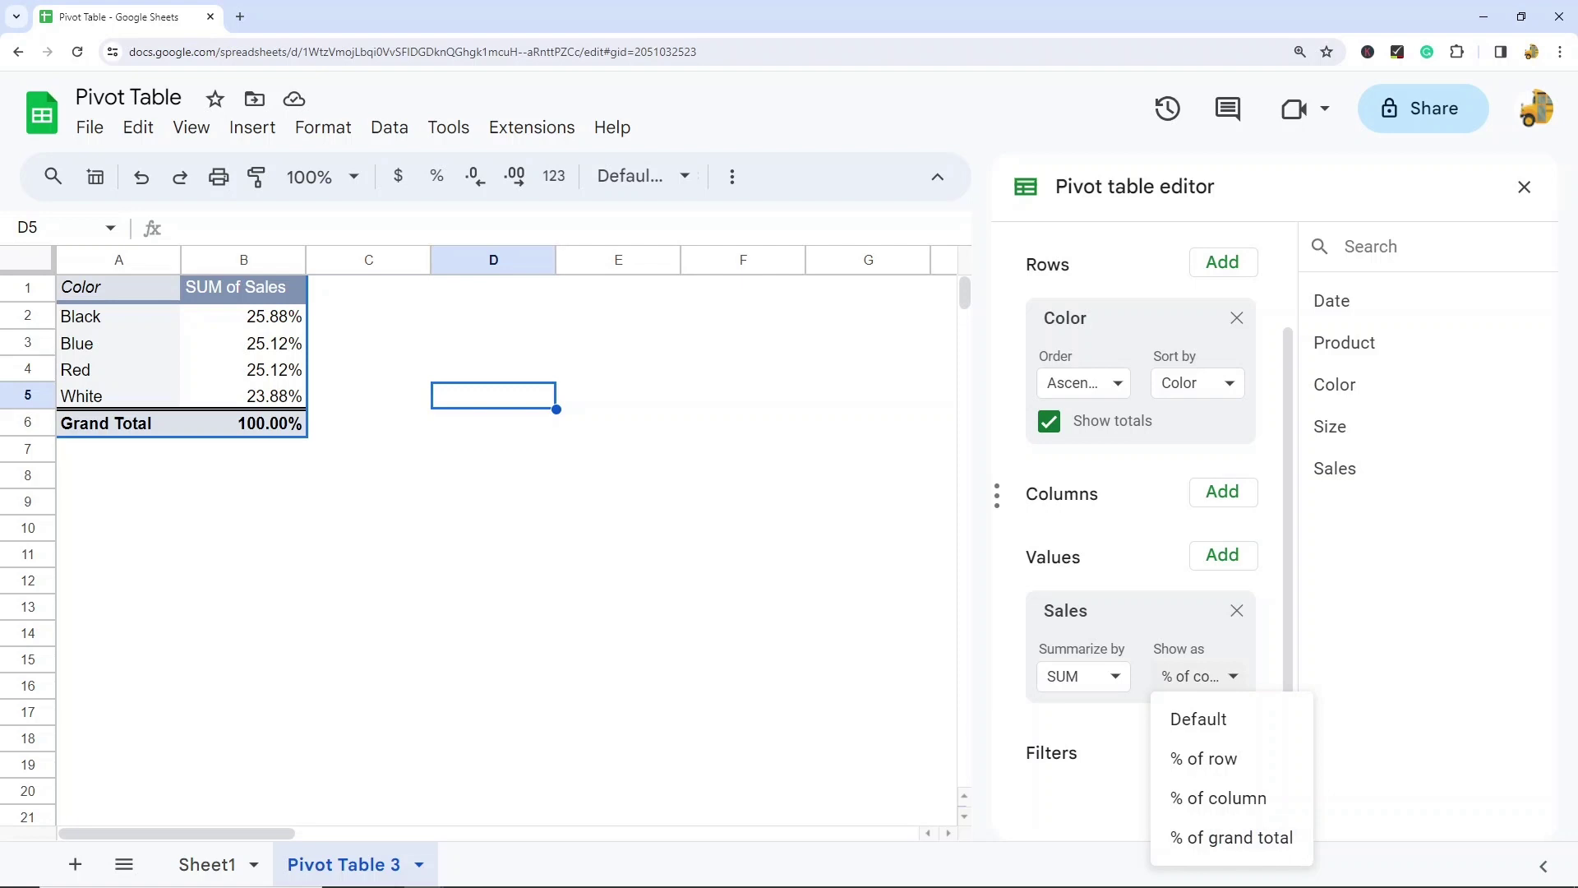
click(868, 394)
click(868, 394)
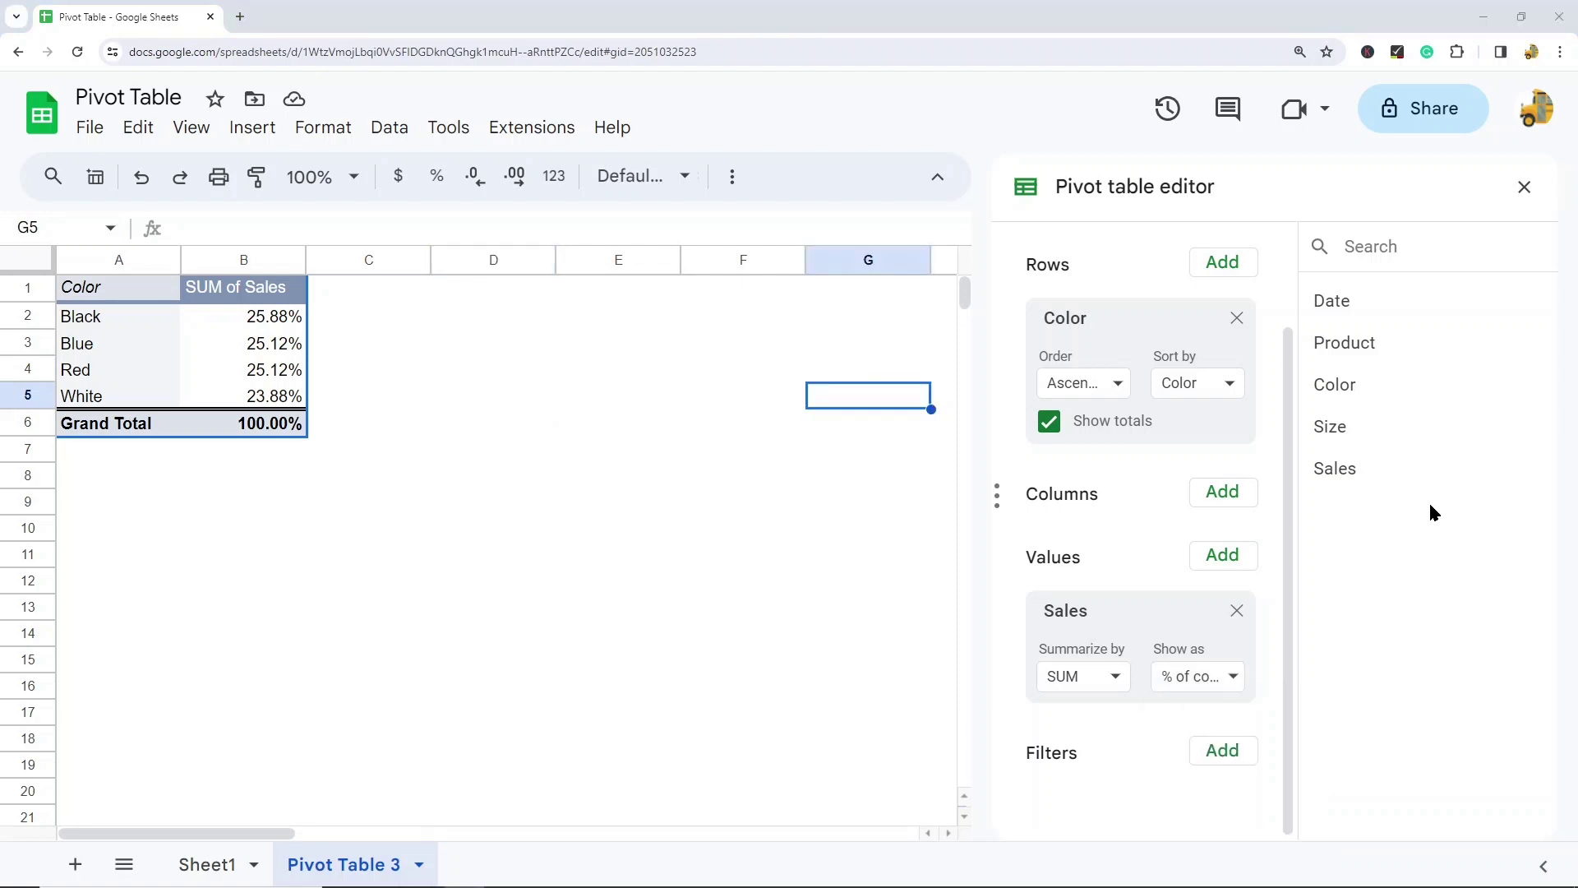
Sort the Color rows by SUM of Sales, descending, giving Black, Red, Blue, White
click(1096, 392)
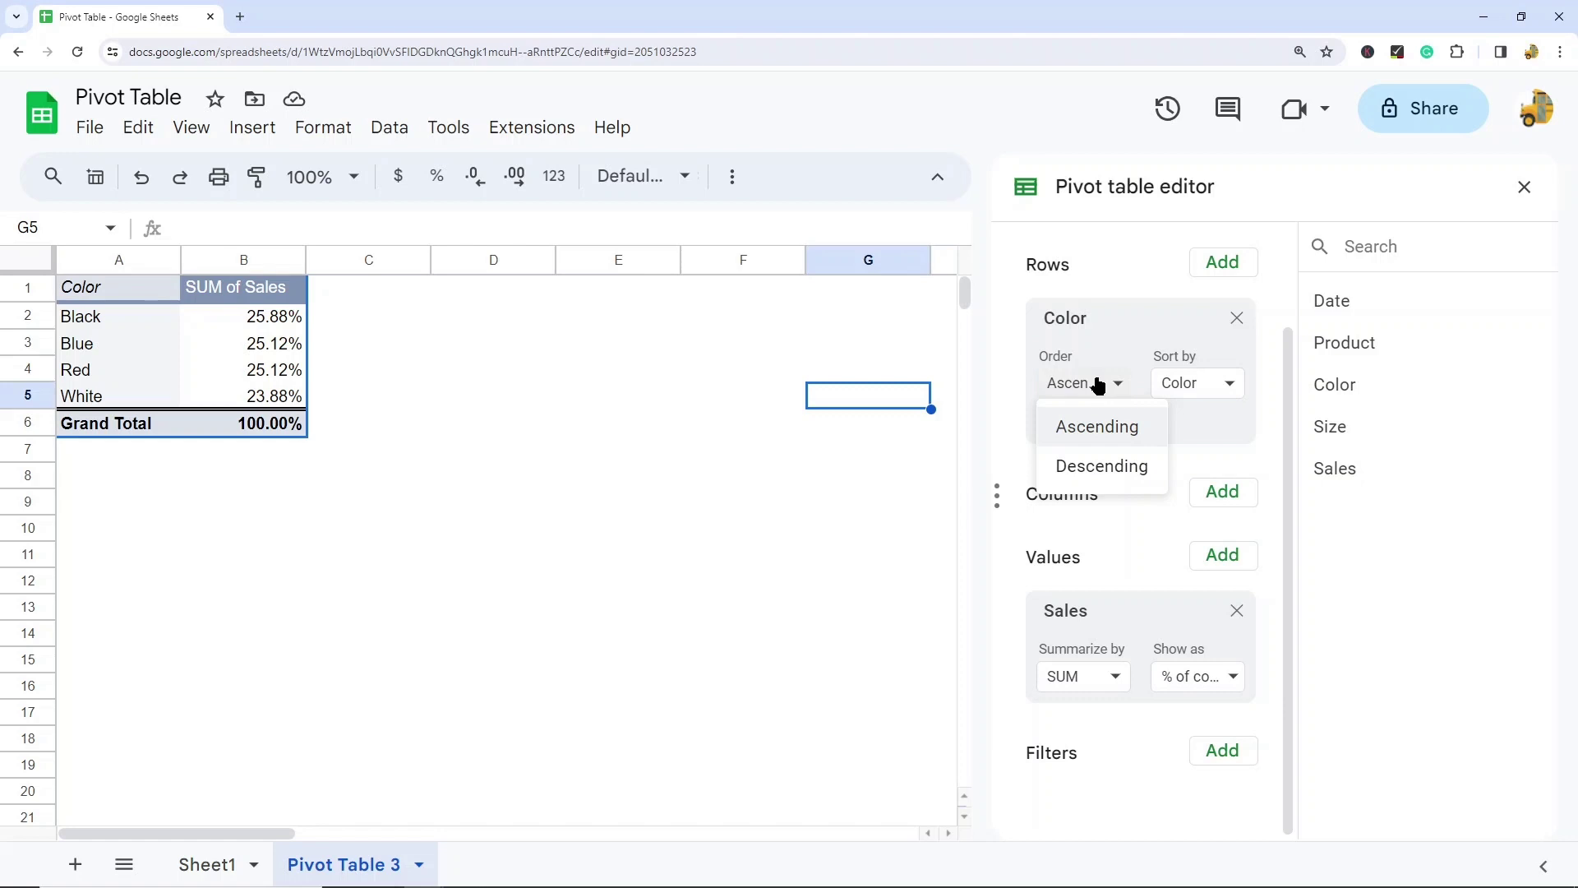
click(1096, 465)
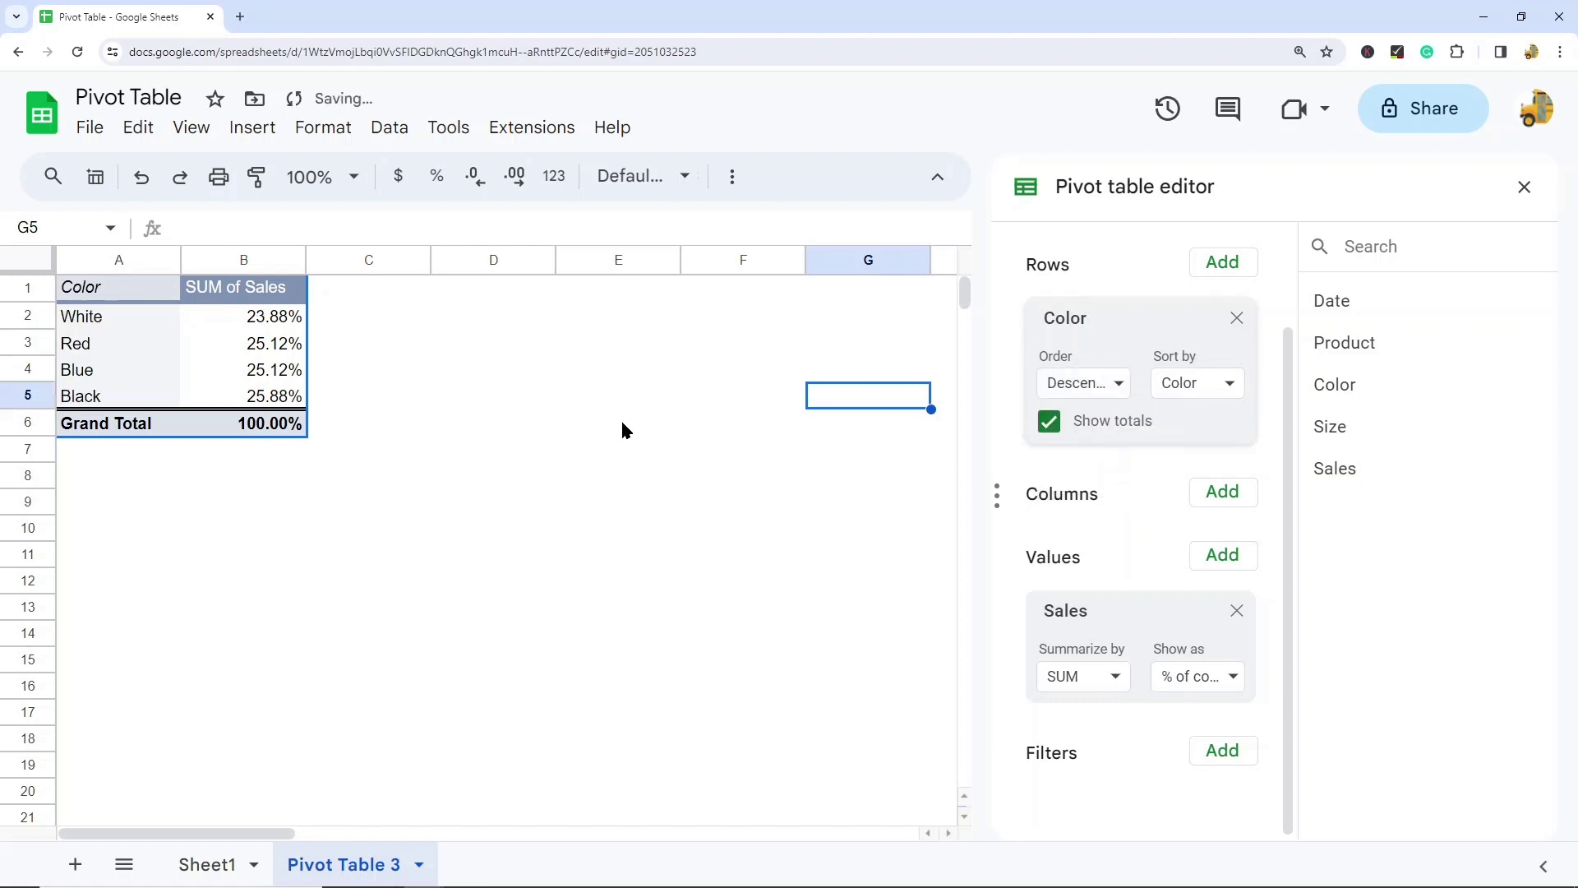
click(1084, 385)
click(1092, 424)
click(1200, 389)
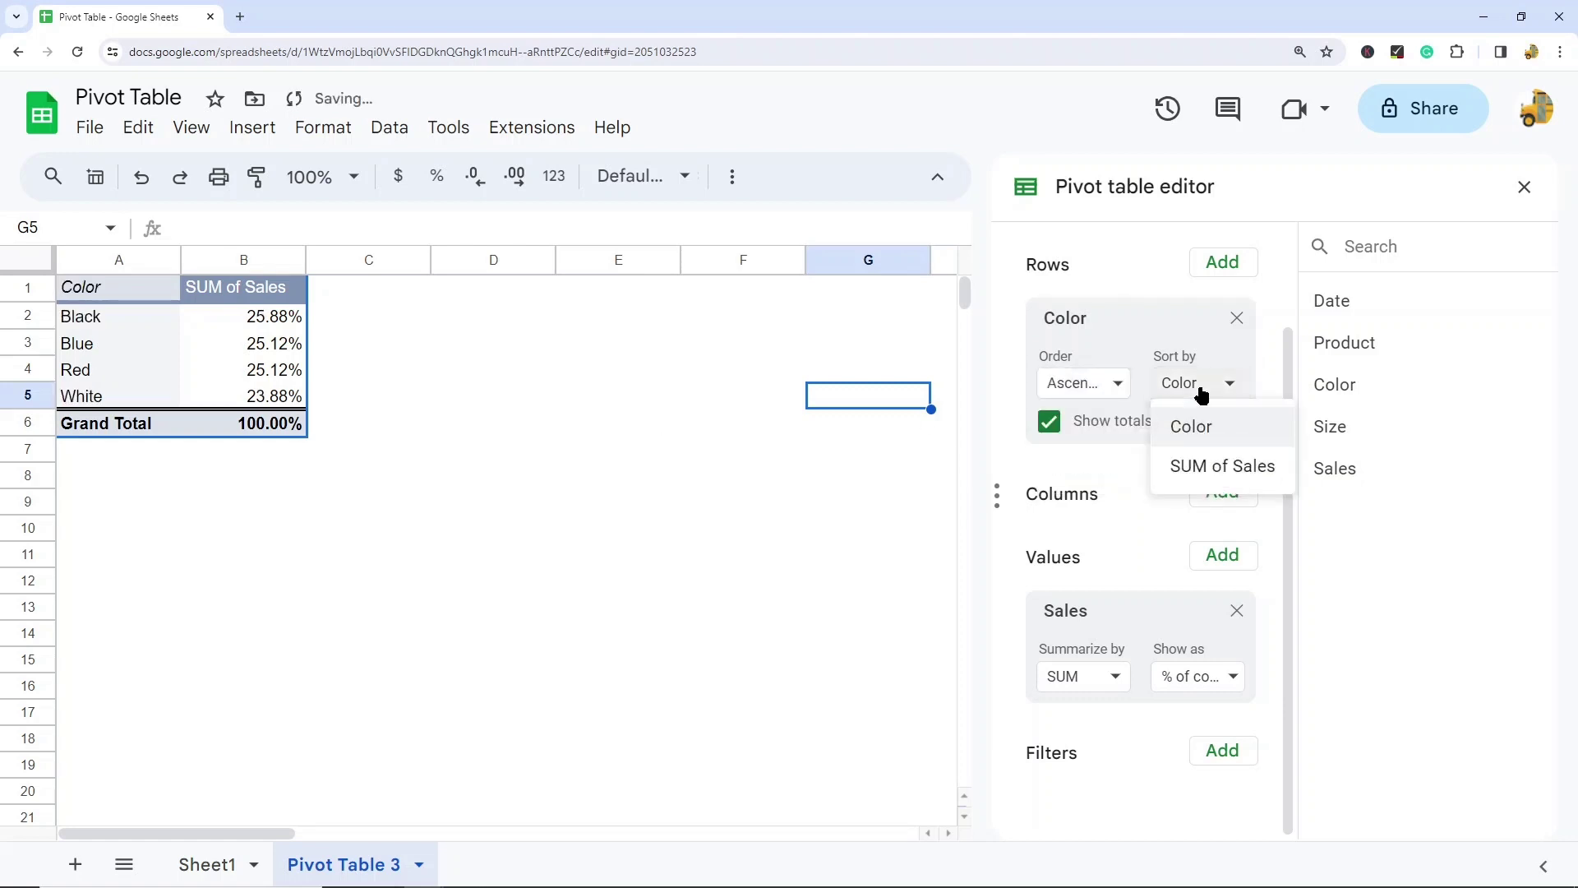
click(1224, 467)
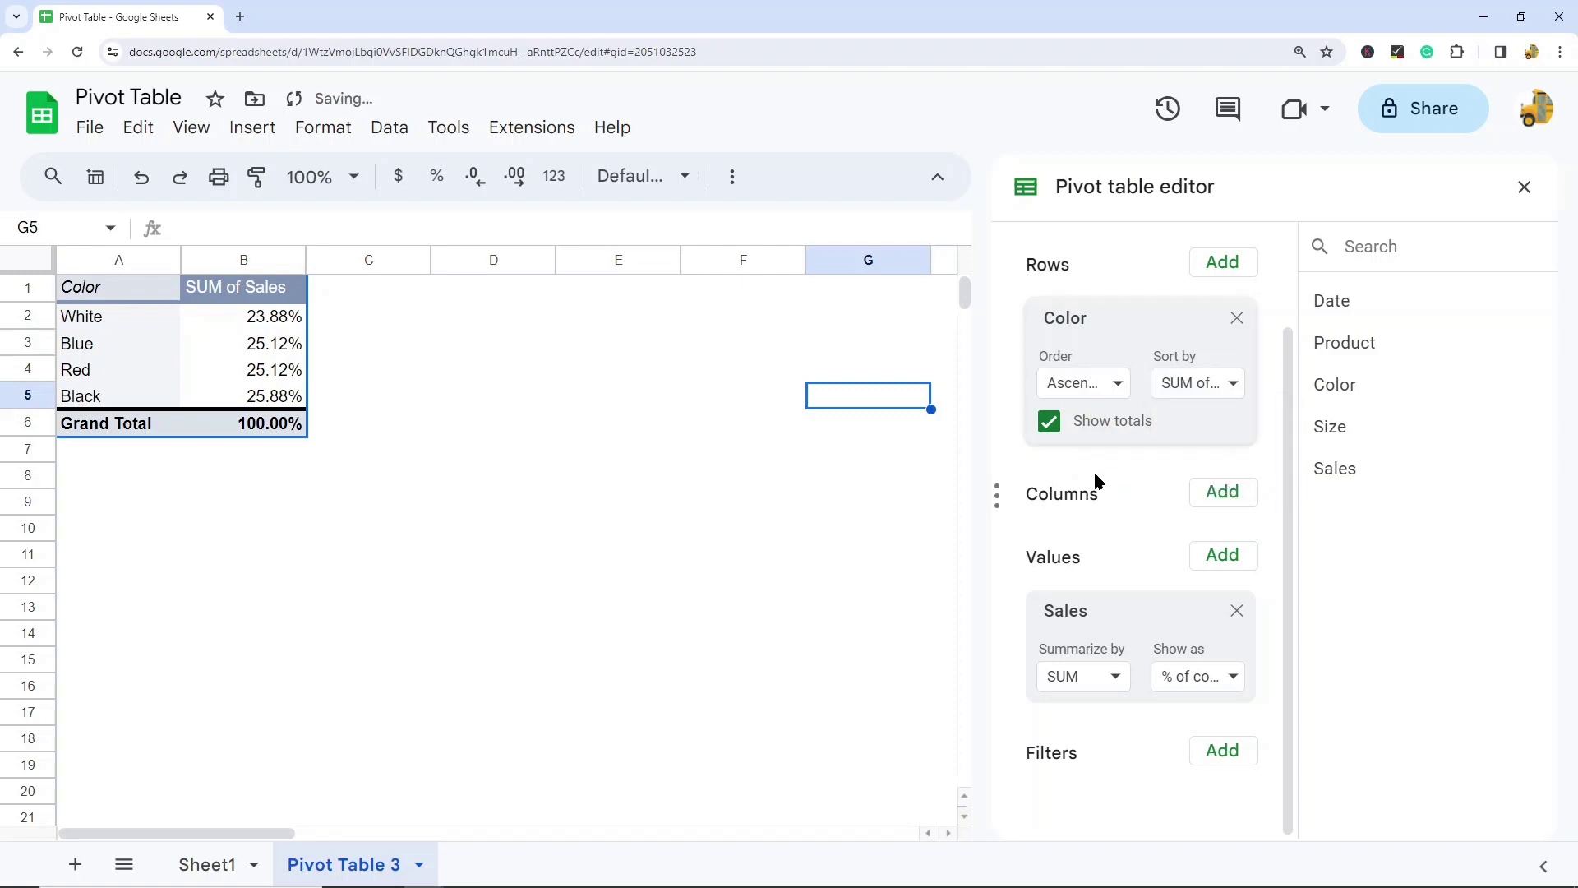
click(1101, 384)
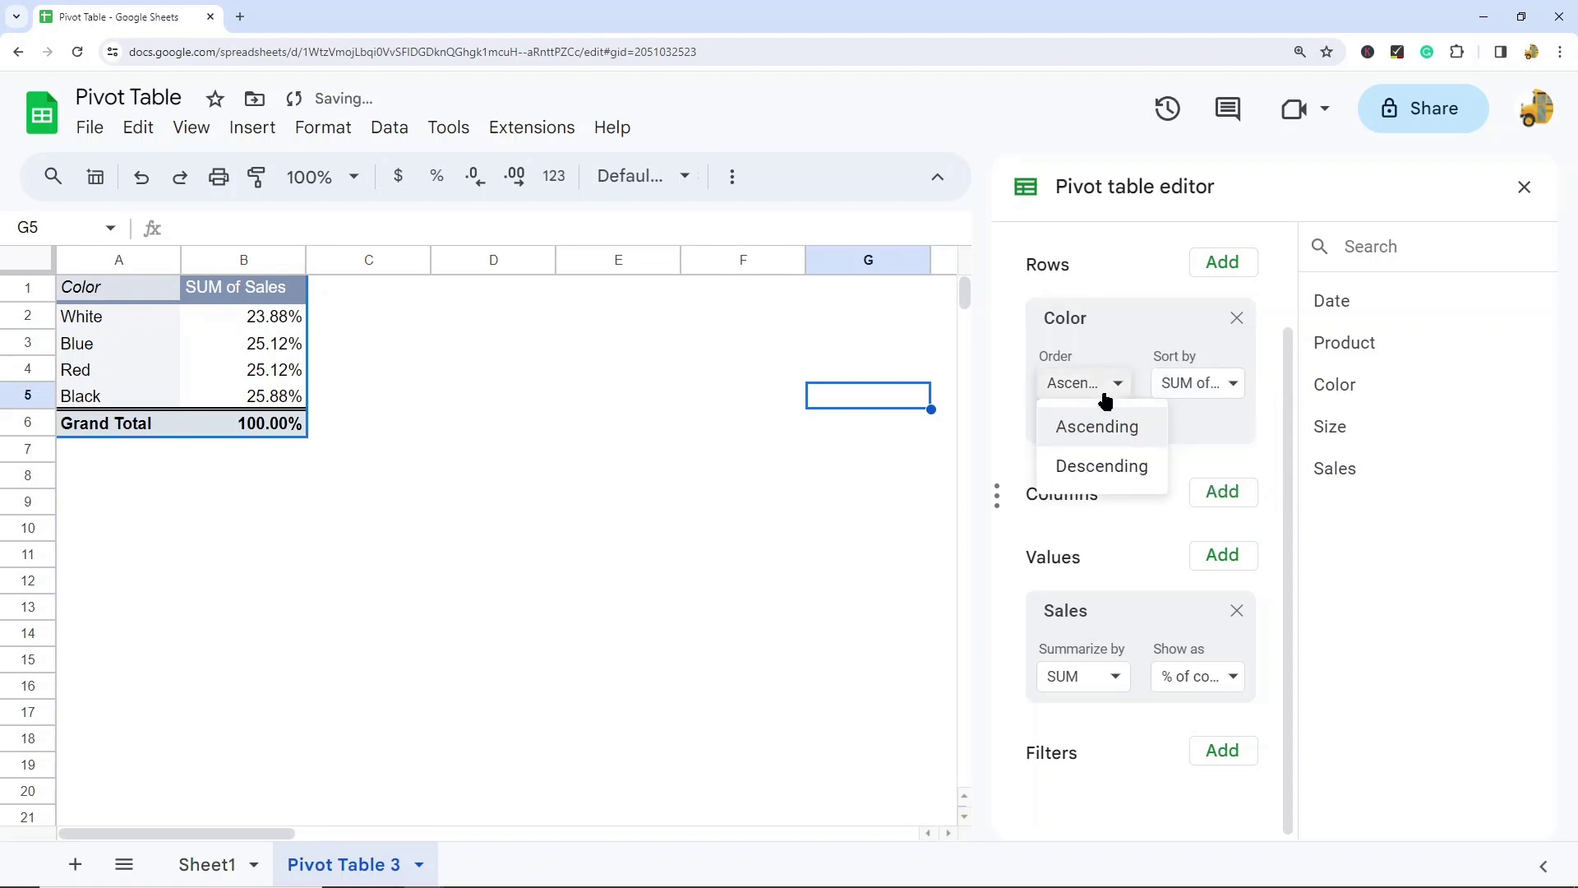
click(1105, 466)
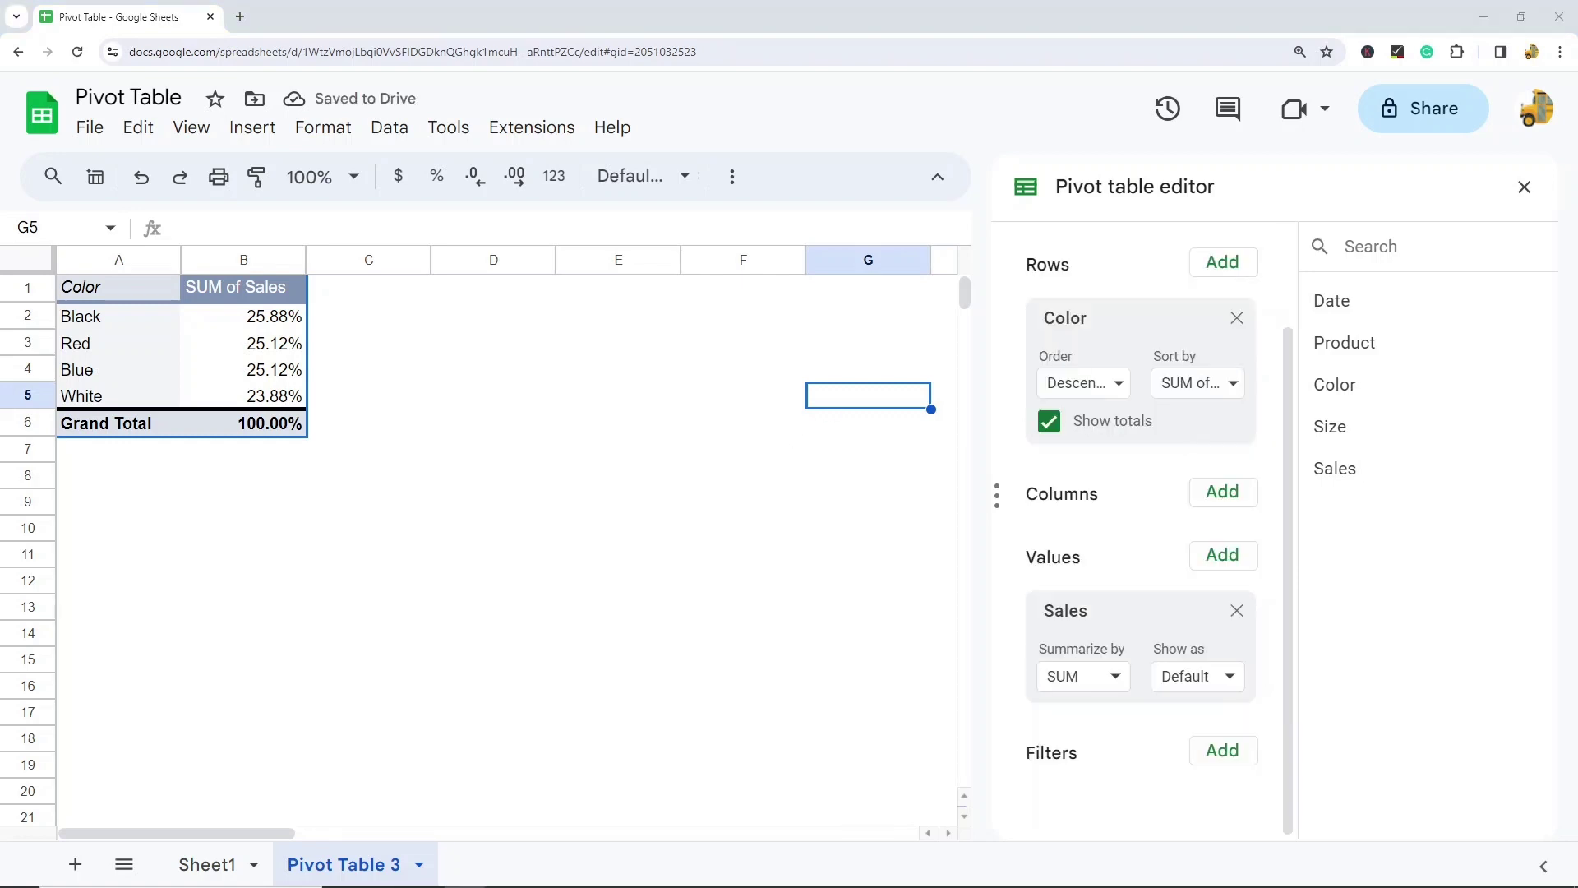
Add Product as the pivot columns, splitting colors into Hat, Shirt and Sock
click(1216, 491)
click(1271, 627)
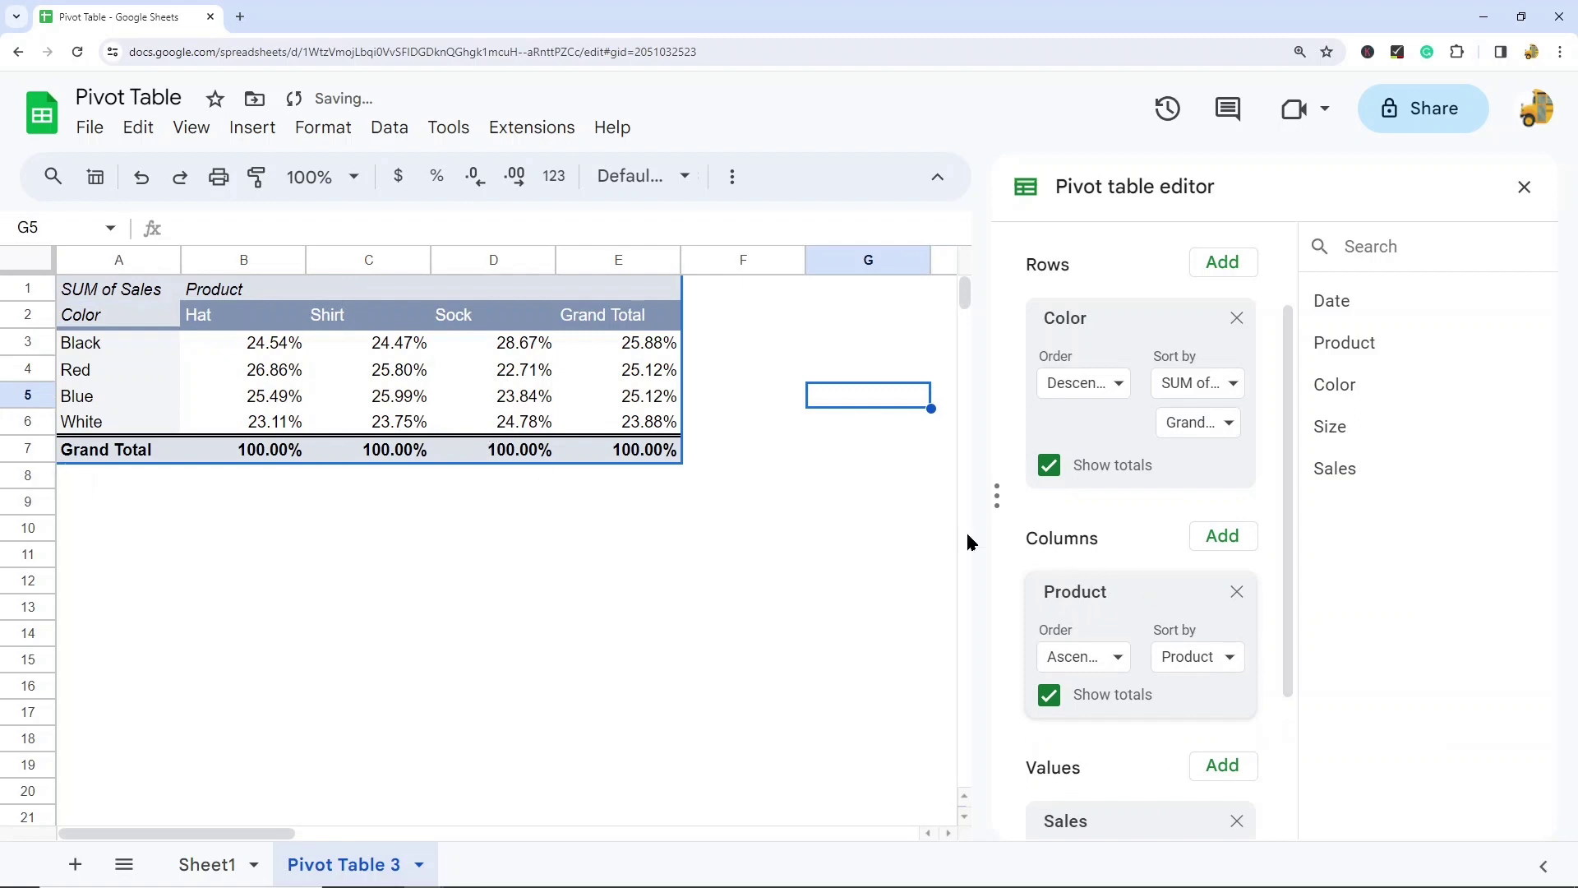
scroll(831, 630, down, 1)
scroll(657, 414, up, 1)
Set the SUM of Sales values to show as Default dollar amounts
scroll(1278, 526, down, 3)
click(1212, 679)
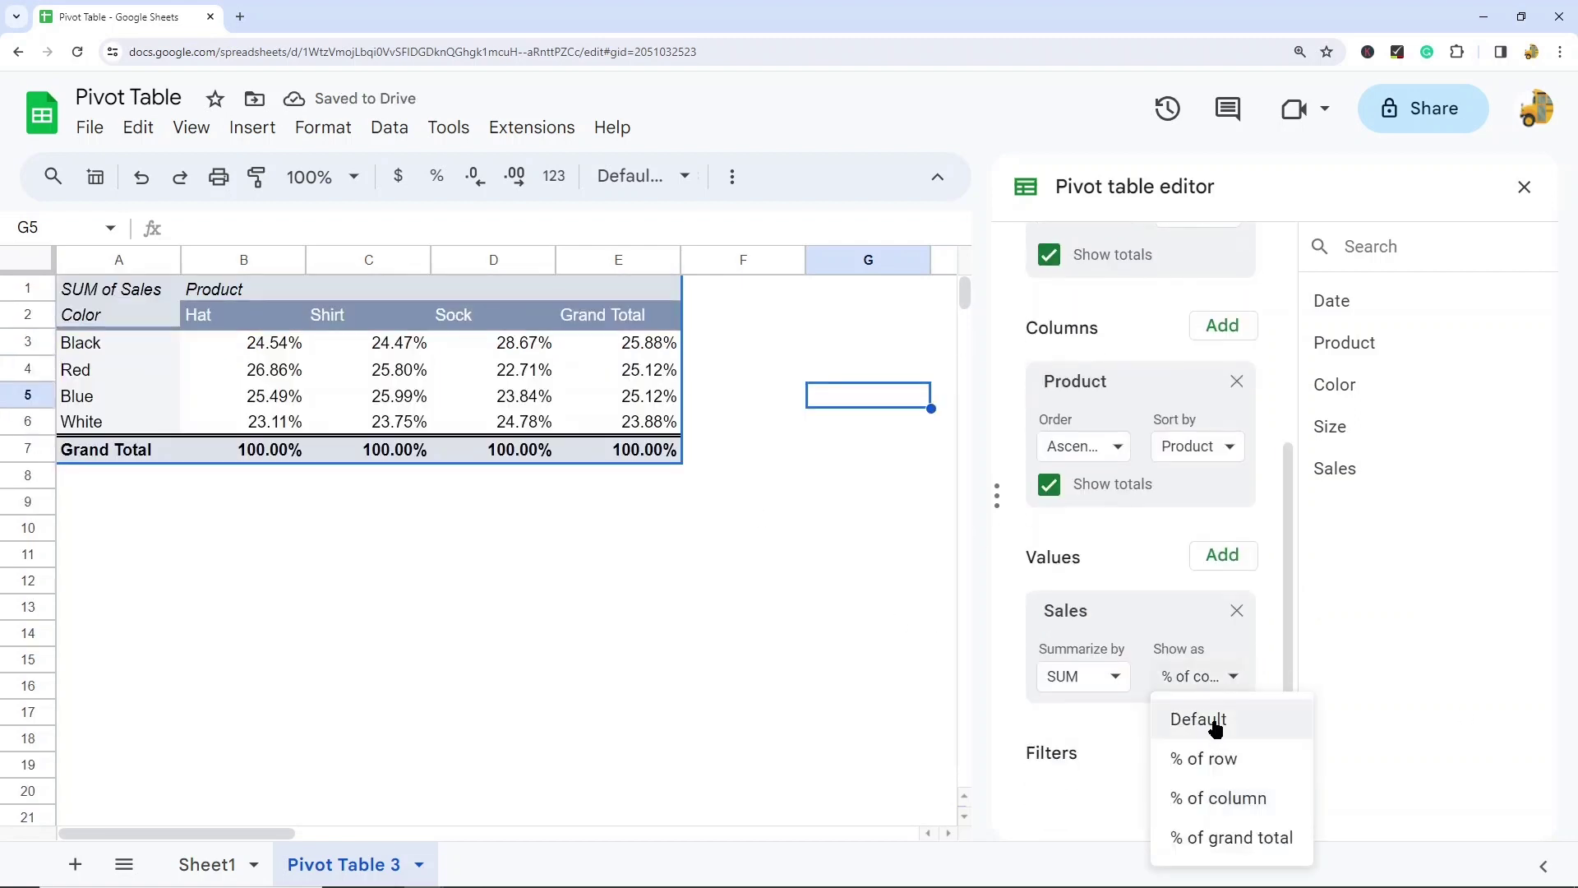
click(1215, 719)
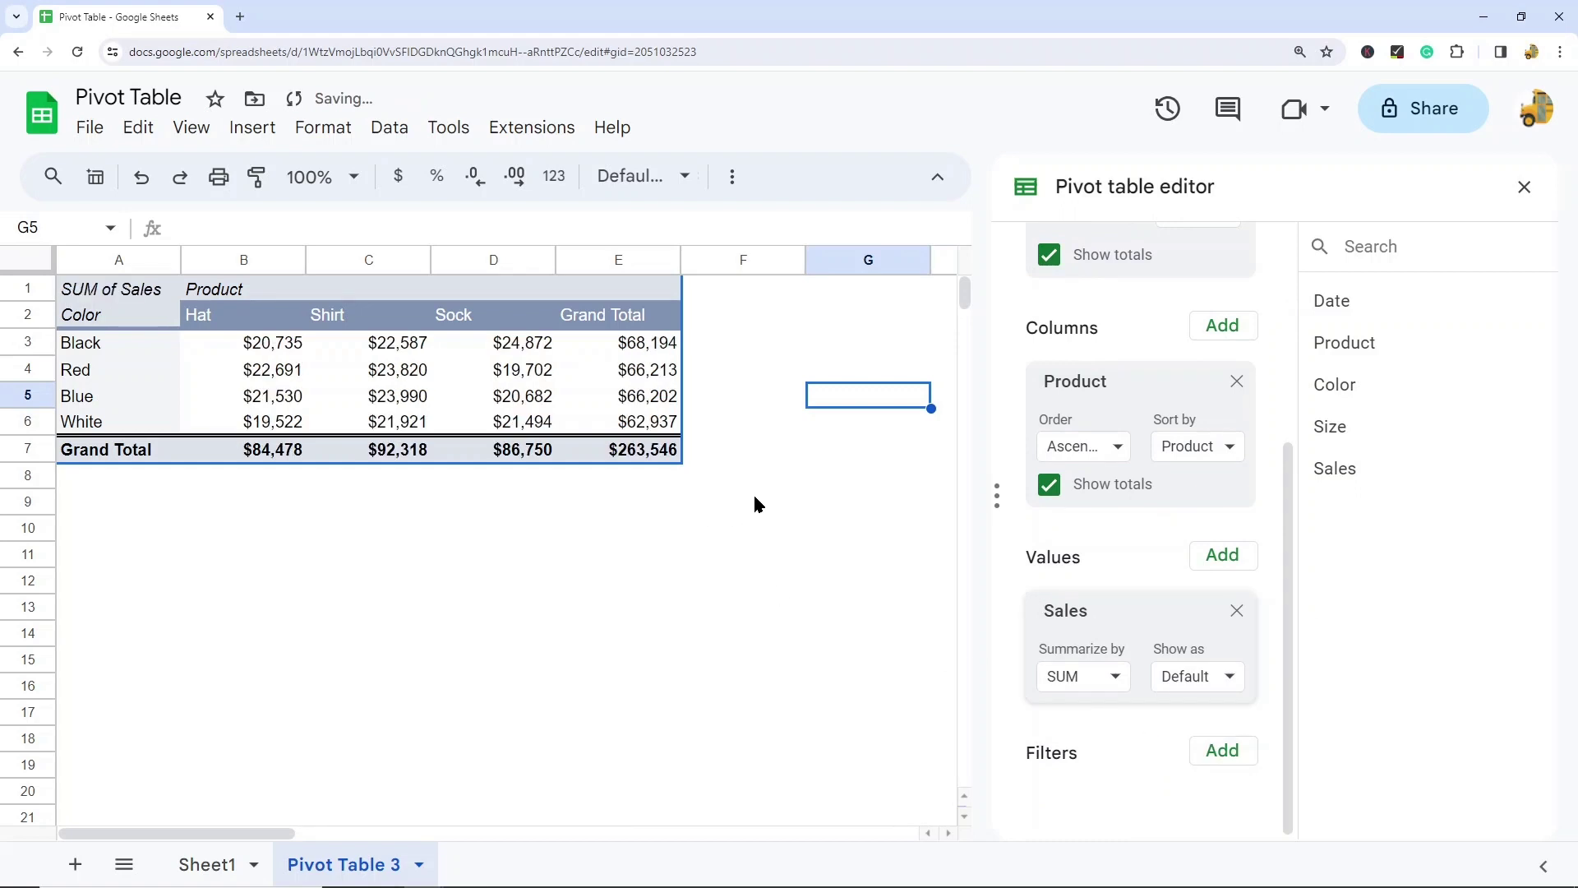
Turn the Grand Total row and column off, then back on
scroll(1150, 493, up, 1)
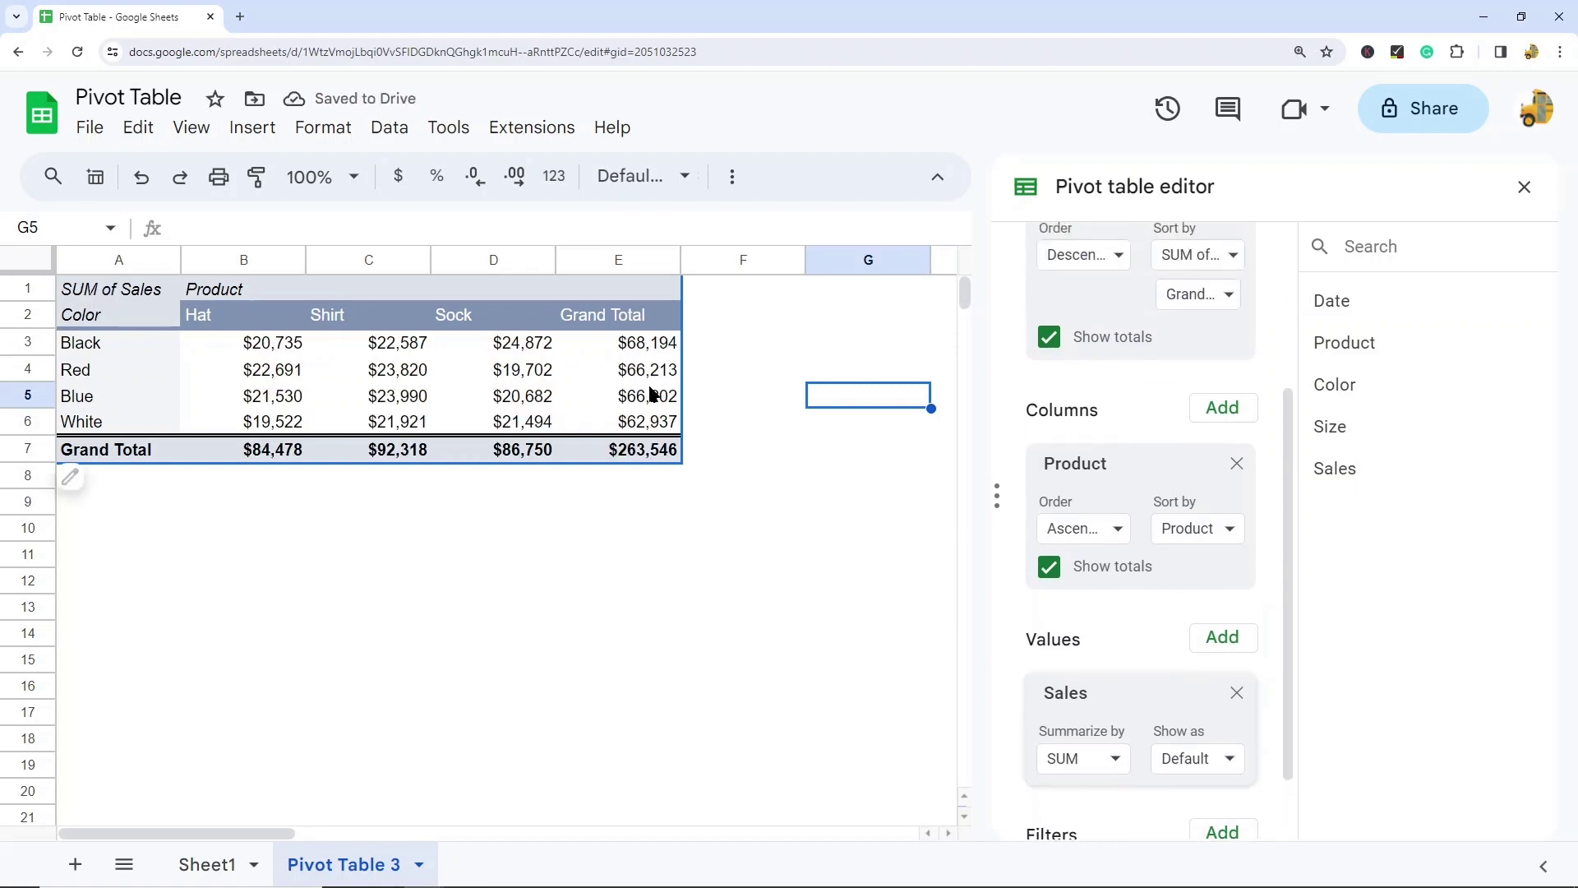
scroll(1150, 460, up, 3)
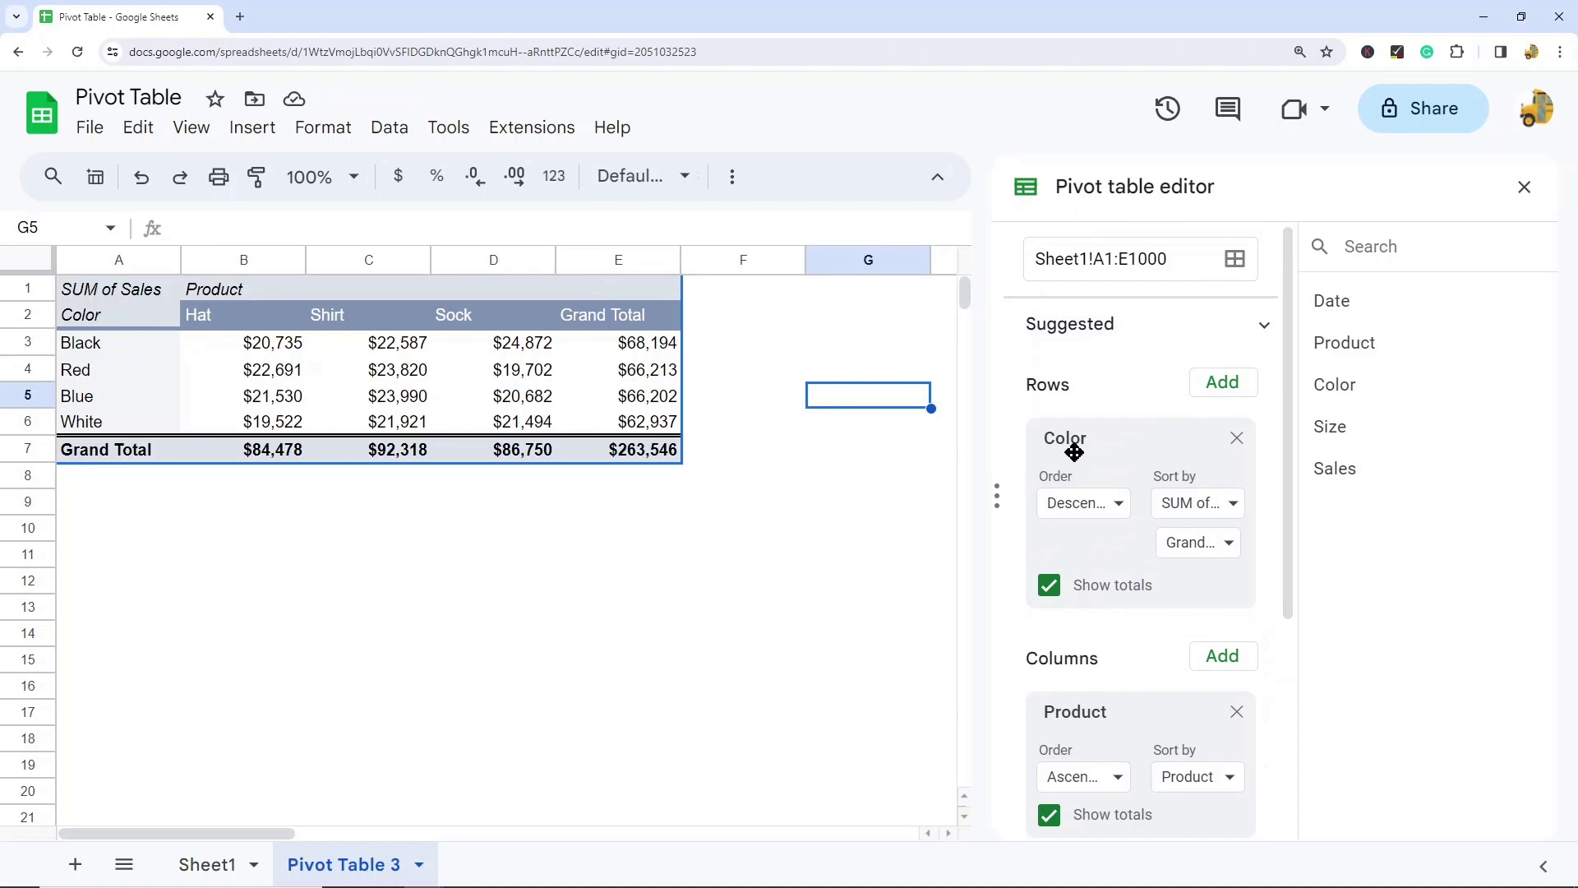
scroll(1094, 539, down, 1)
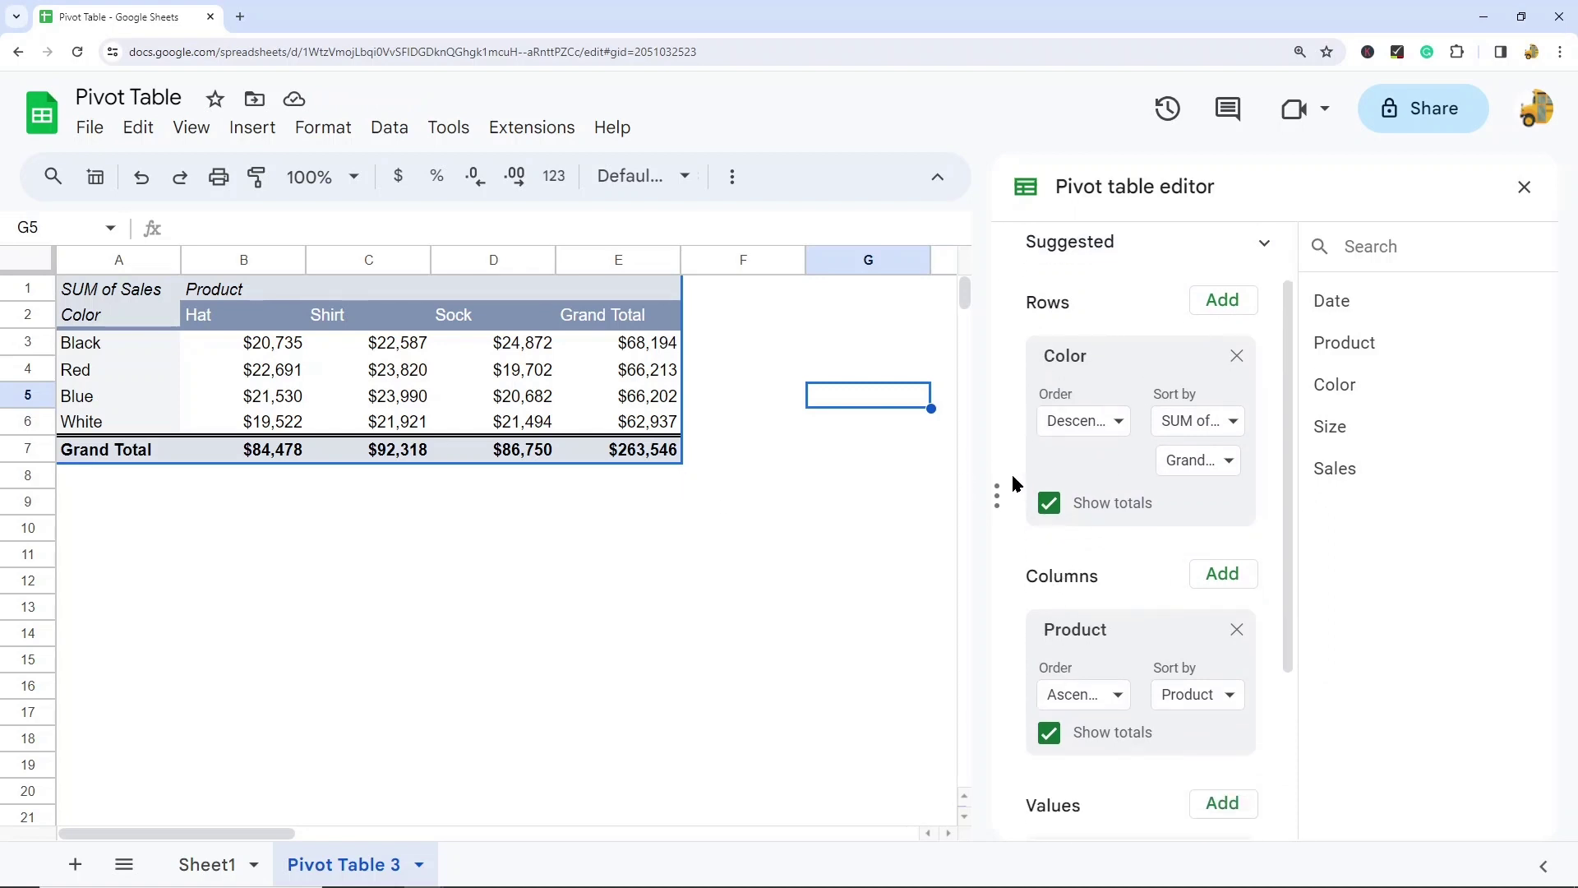
scroll(1016, 484, up, 1)
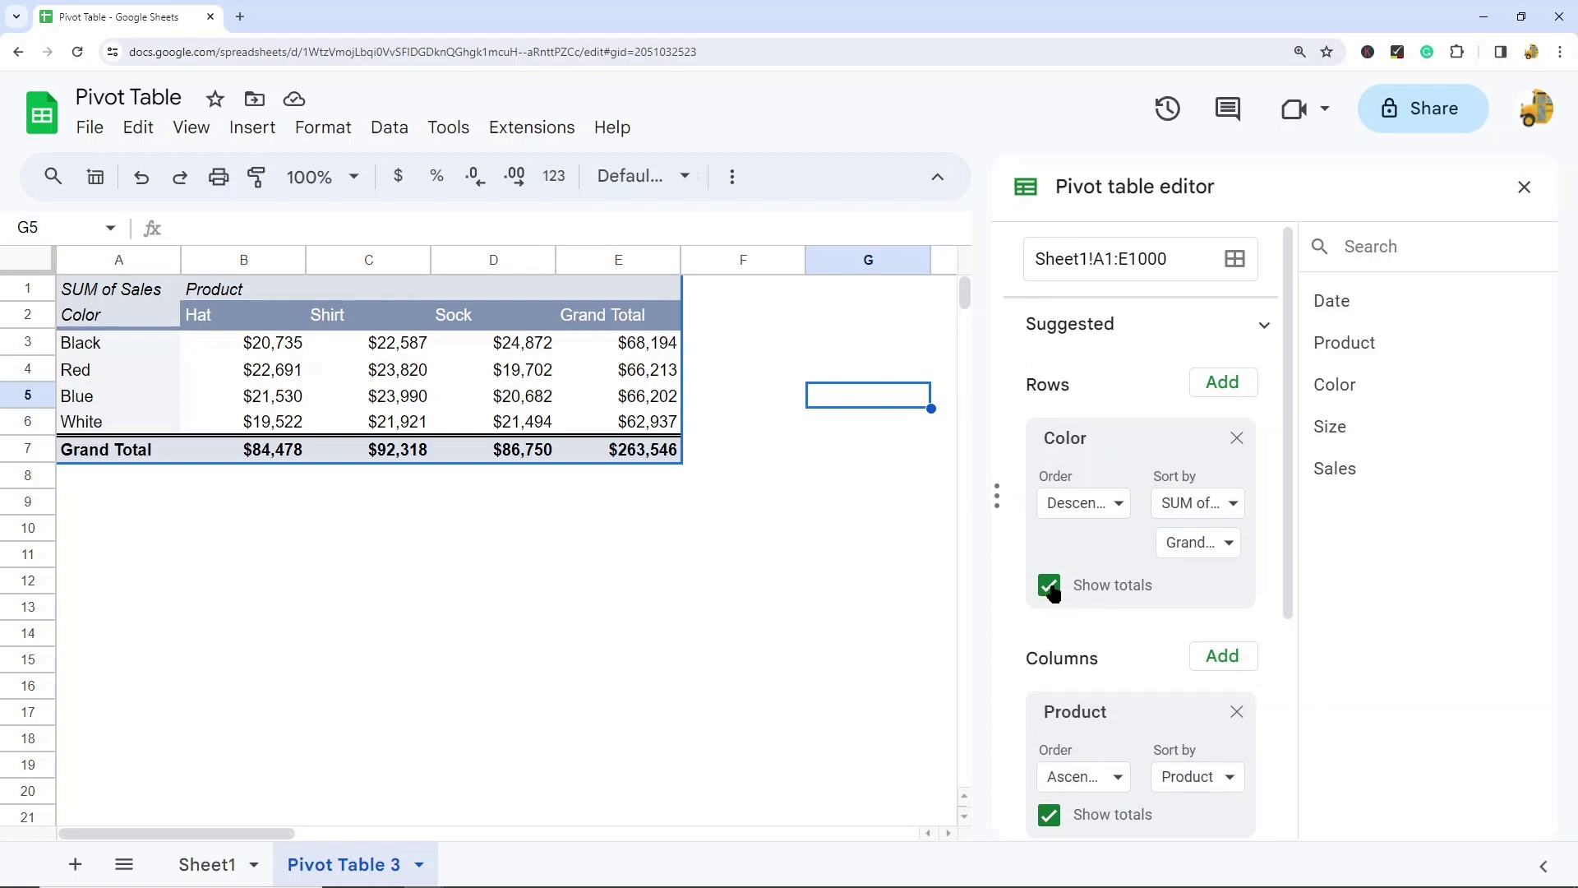
click(1050, 586)
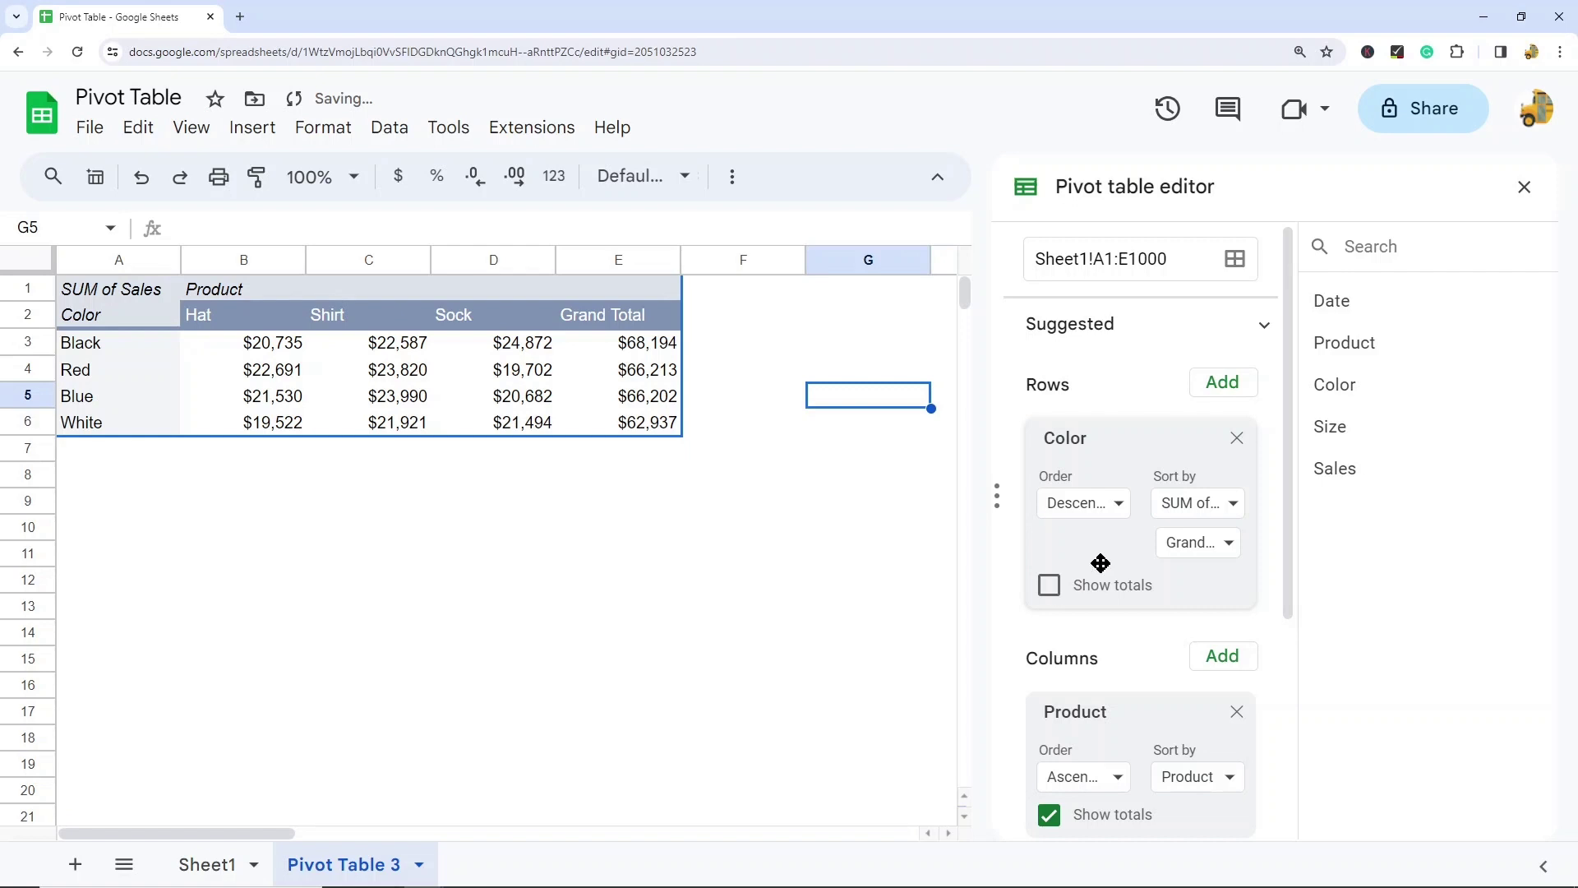
scroll(1172, 501, down, 2)
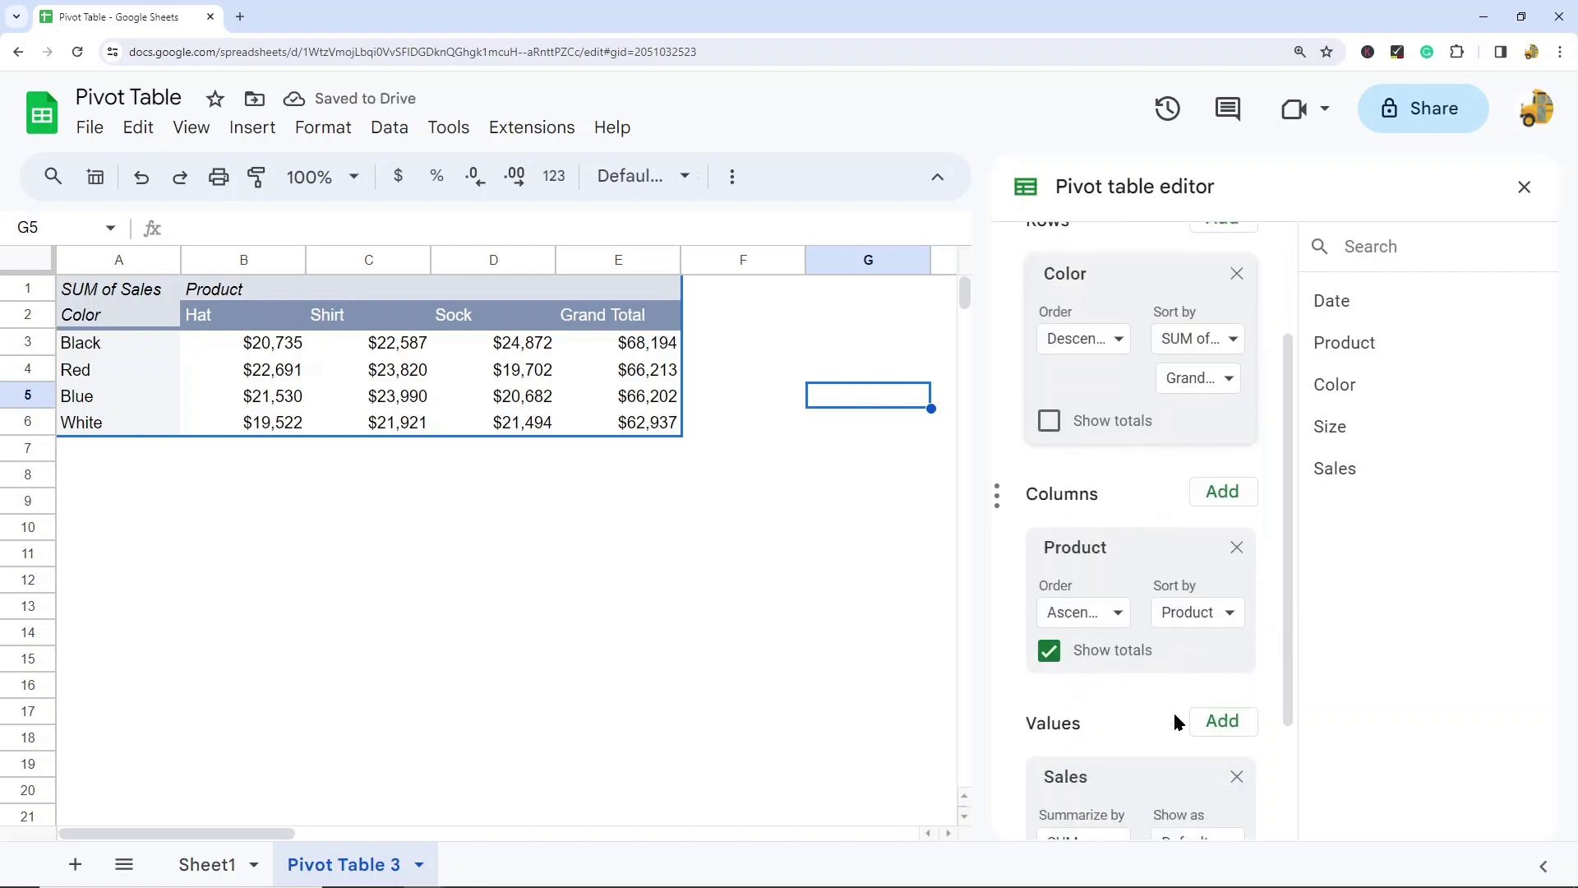
click(1049, 654)
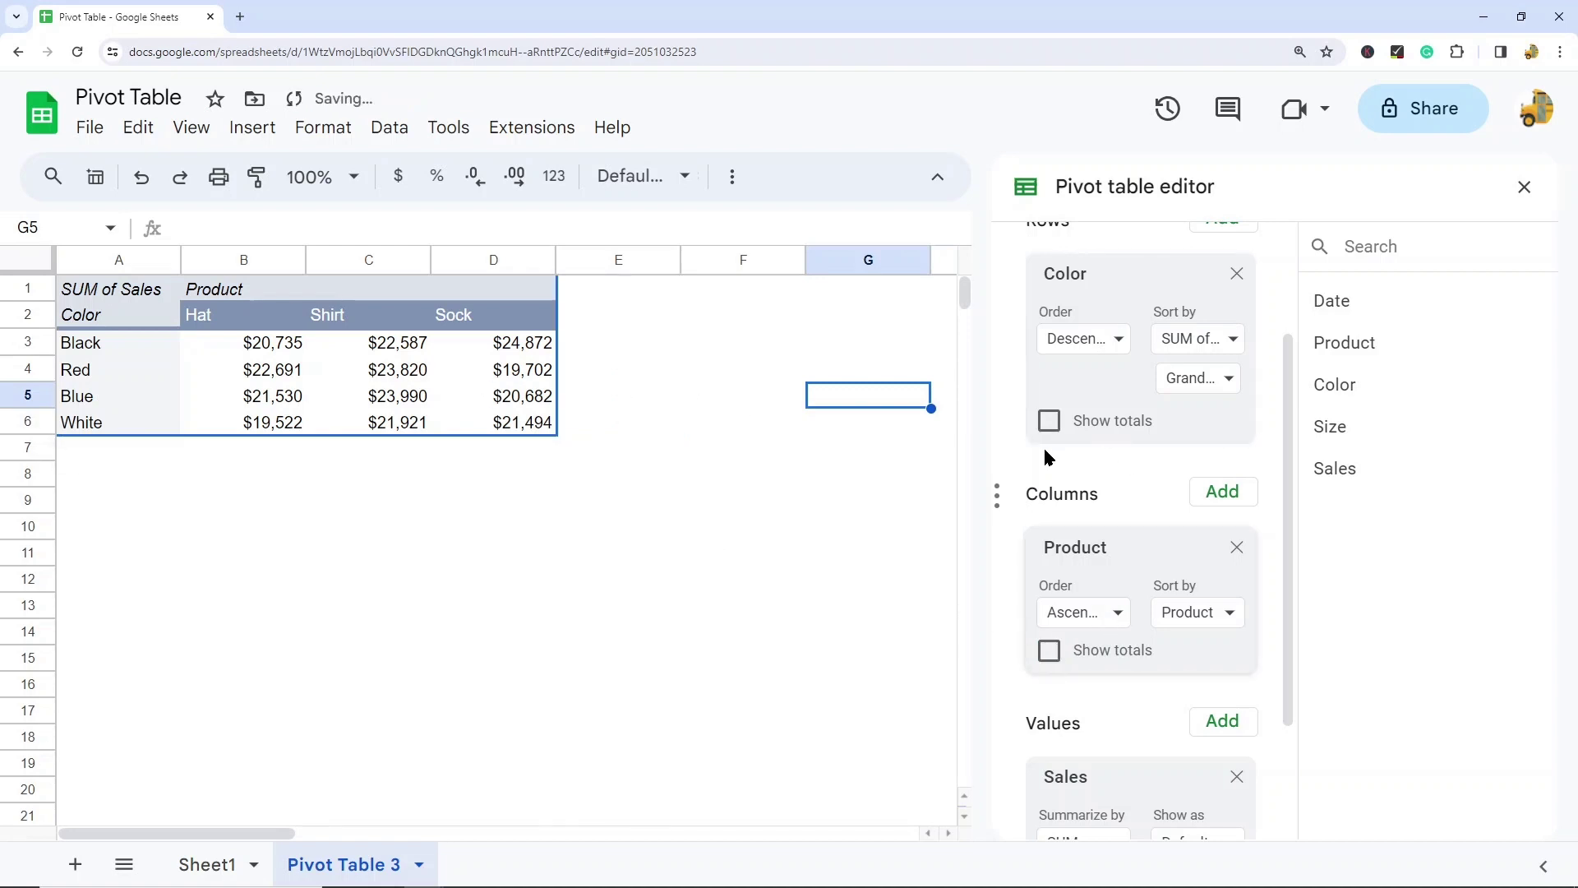
click(1049, 421)
click(1047, 647)
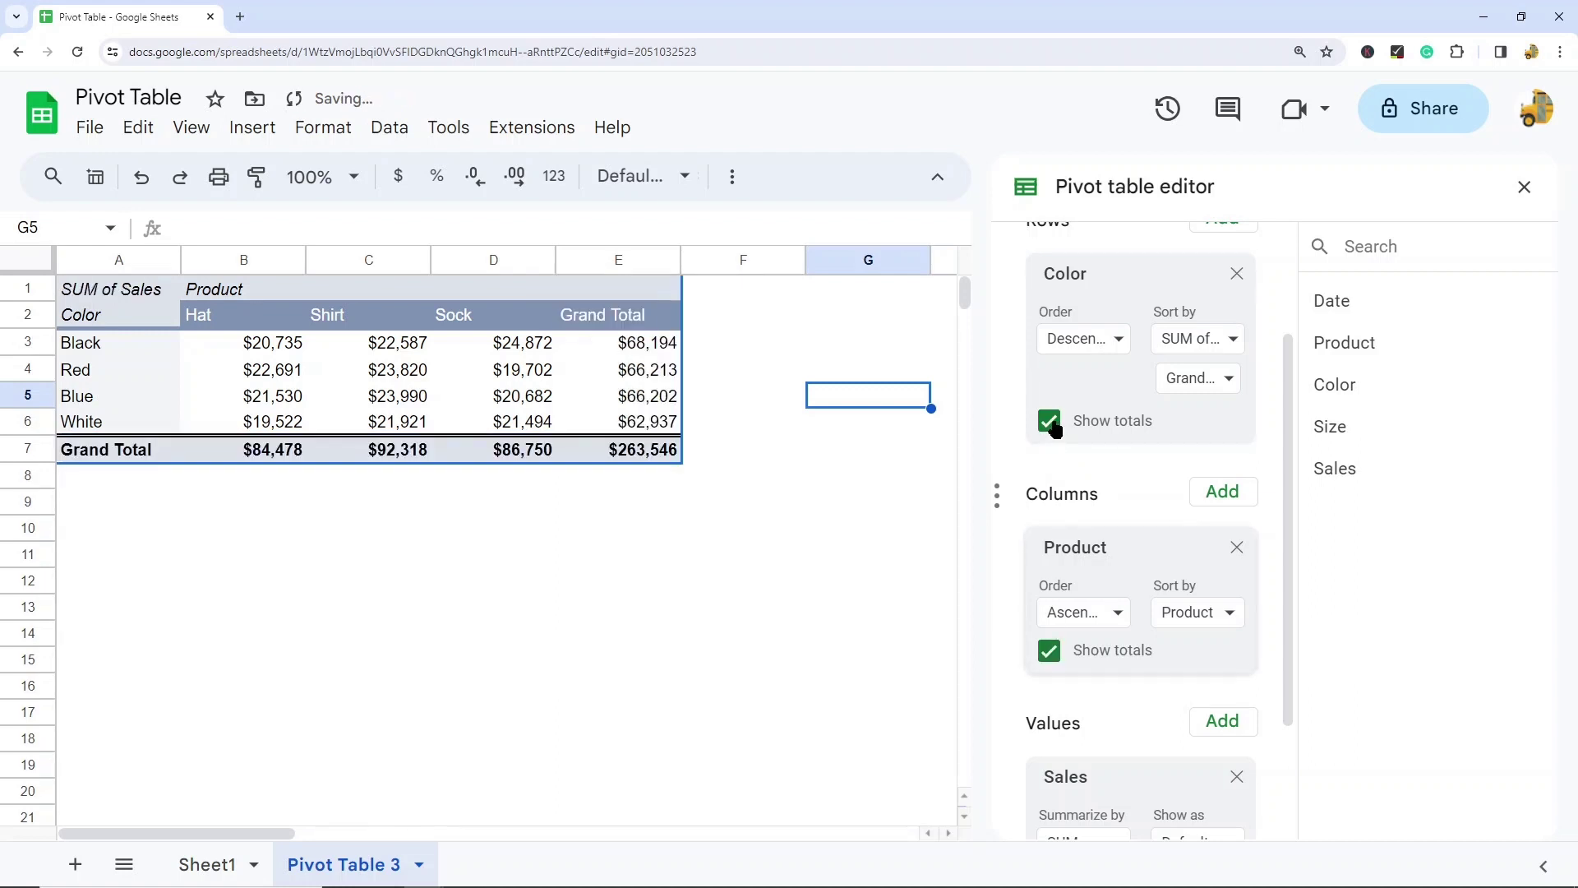